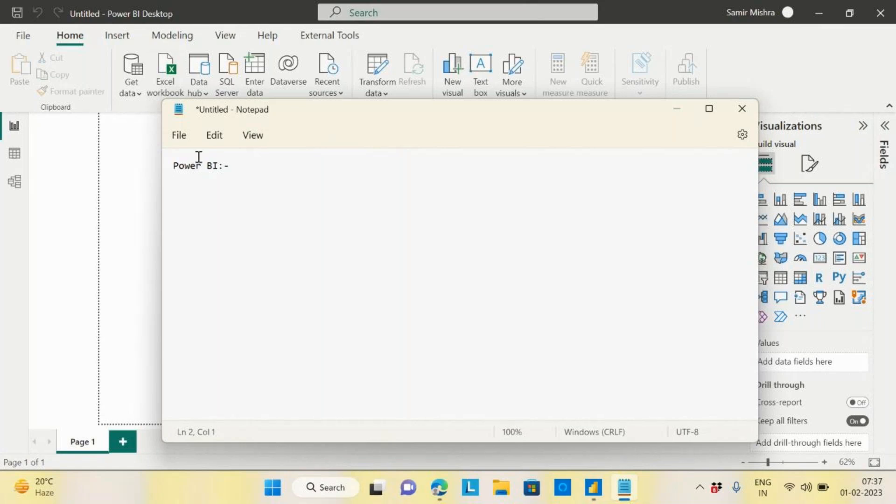
pyautogui.moveTo(201, 166); pyautogui.dragTo(172, 169)
pyautogui.moveTo(209, 167); pyautogui.dragTo(220, 166)
pyautogui.click(245, 164)
pyautogui.click(208, 166)
pyautogui.doubleClick(210, 167)
# Step: Add the list item "1. Power BI Desktop" below the "Power BI:-" heading, separated by a blank line
pyautogui.click(244, 166)
pyautogui.press('Return')
pyautogui.press('Return')
pyautogui.write('1')
pyautogui.write('. Pow')
pyautogui.write('er BI')
pyautogui.write(' DEes')
pyautogui.press('BackSpace')
pyautogui.press('BackSpace')
pyautogui.press('BackSpace')
pyautogui.write('esktop')
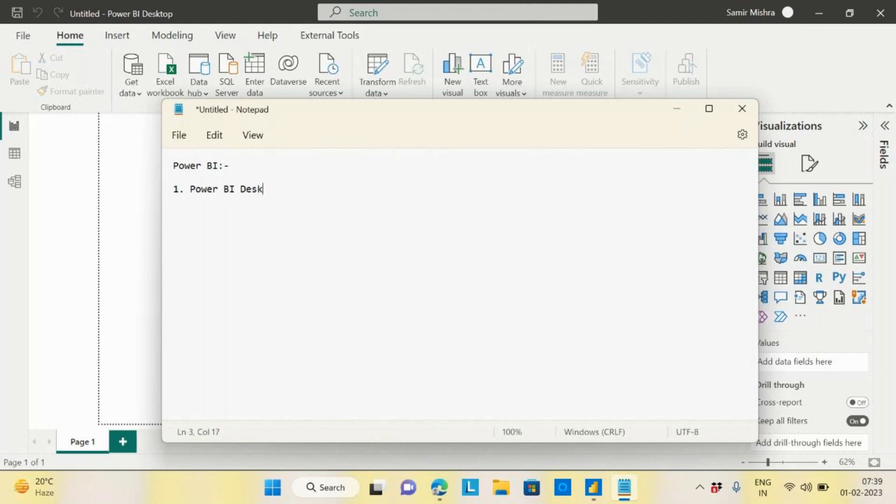
# Step: Add the second list item "2. Power BI Service/Server" below the first, separated by a blank line
pyautogui.press('Return')
pyautogui.press('Return')
pyautogui.write('2. Power Bi')
pyautogui.press('BackSpace')
pyautogui.press('BackSpace')
pyautogui.write('I Servi')
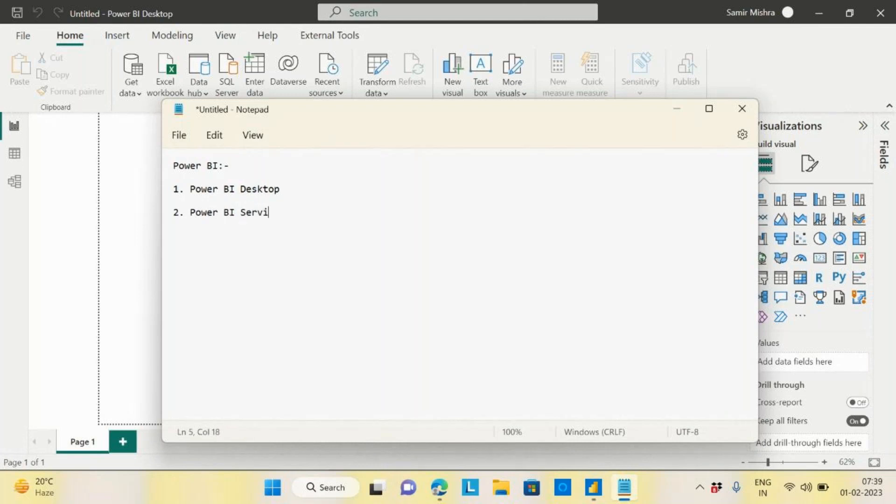
pyautogui.write('ce/Server')
pyautogui.moveTo(286, 216); pyautogui.dragTo(332, 213)
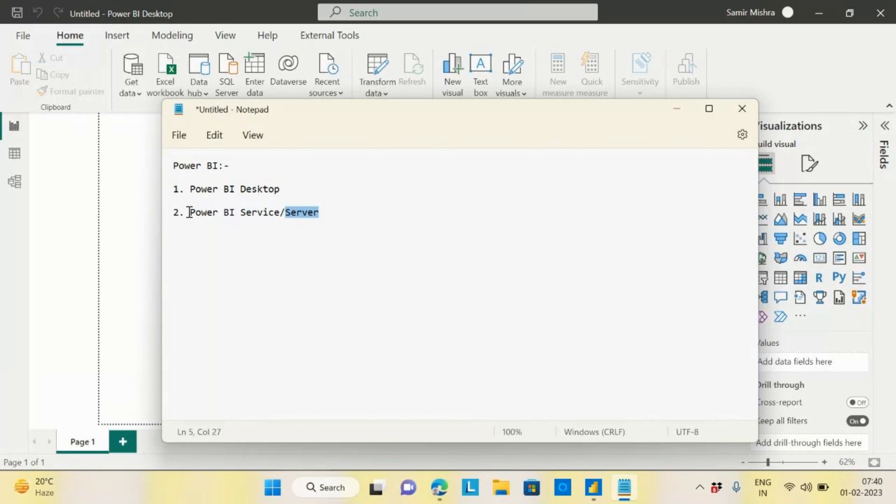
pyautogui.moveTo(189, 213); pyautogui.dragTo(279, 215)
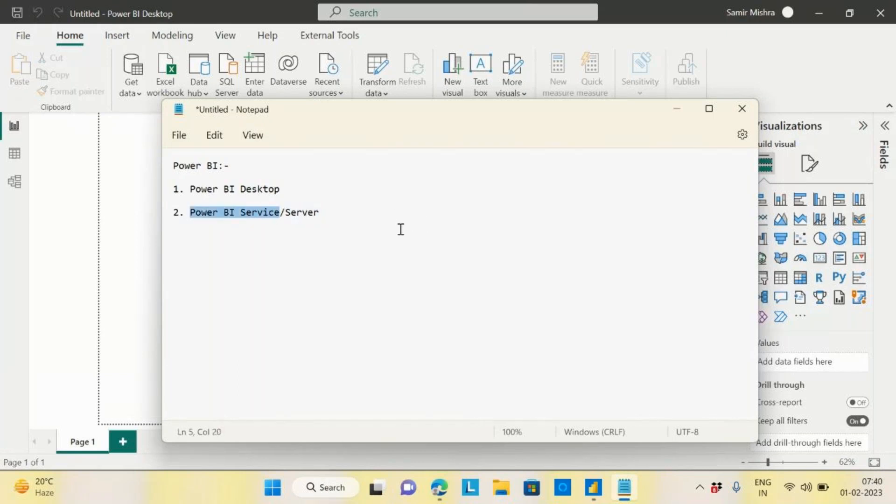
pyautogui.moveTo(189, 212); pyautogui.dragTo(272, 221)
pyautogui.moveTo(190, 189); pyautogui.dragTo(301, 192)
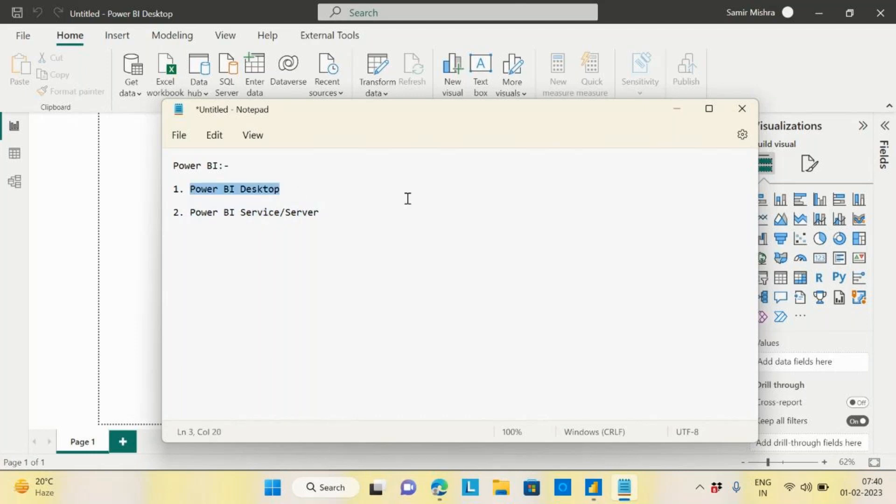
pyautogui.click(289, 189)
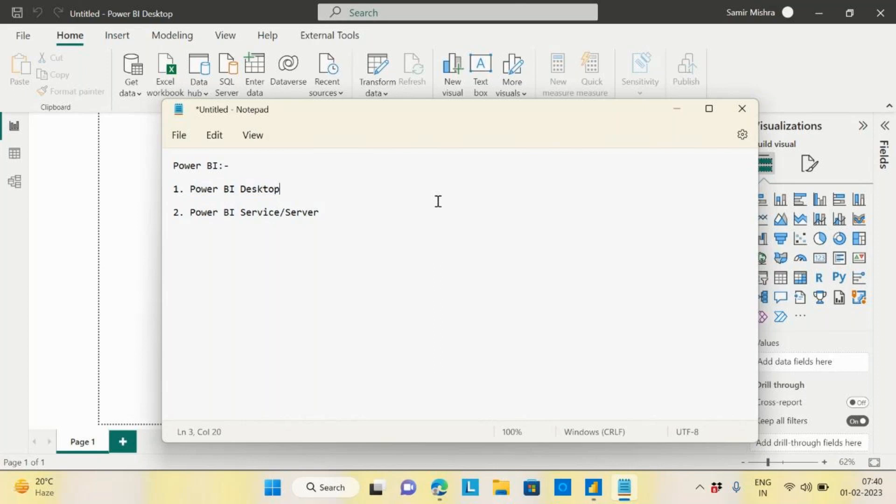
pyautogui.click(192, 189)
pyautogui.moveTo(191, 192); pyautogui.dragTo(293, 190)
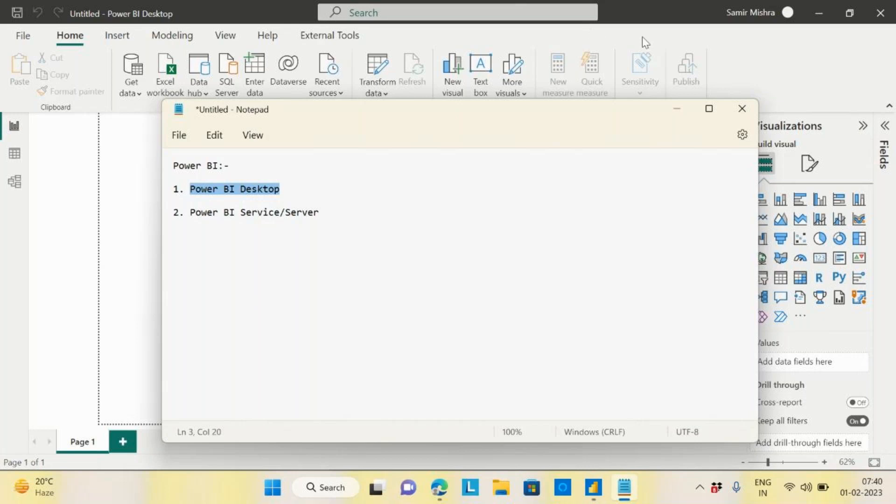
pyautogui.click(297, 195)
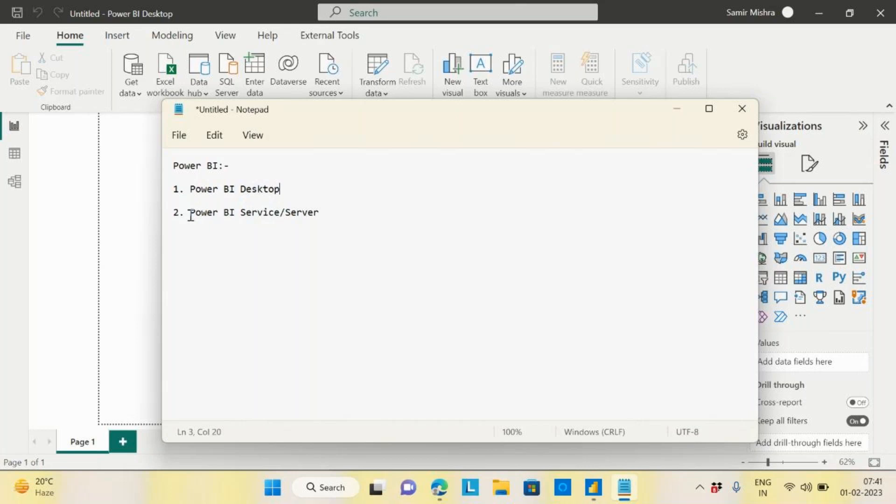
pyautogui.moveTo(190, 216); pyautogui.dragTo(283, 219)
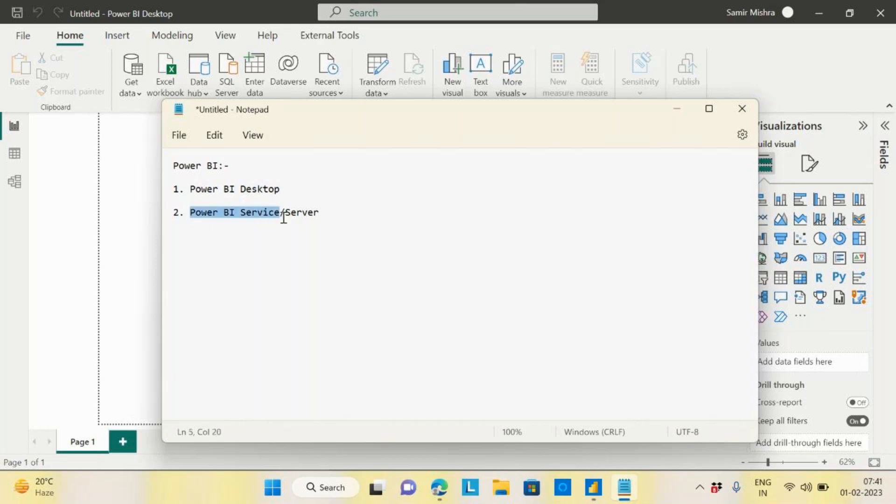
pyautogui.click(386, 225)
pyautogui.moveTo(190, 216); pyautogui.dragTo(345, 216)
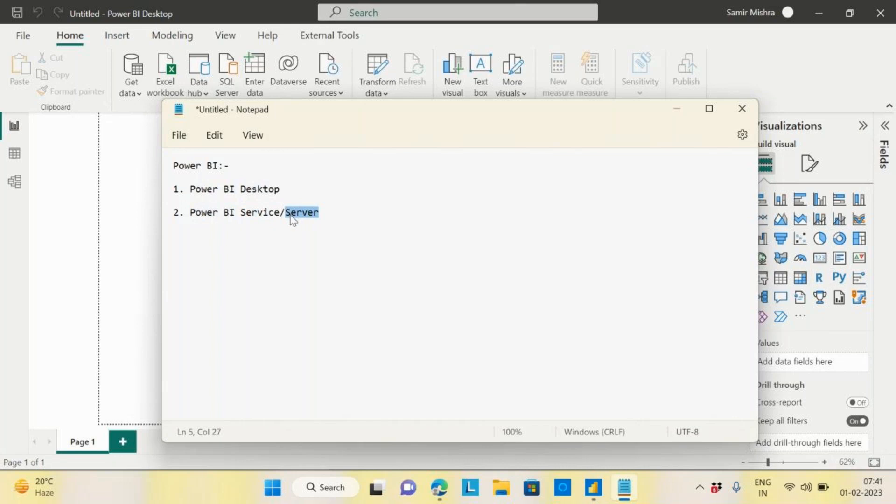
# Step: Add a line reading "Licensing" below the Power BI Service/Server item, separated by a blank line
pyautogui.click(343, 212)
pyautogui.press('Return')
pyautogui.press('Return')
pyautogui.write('Licensing')
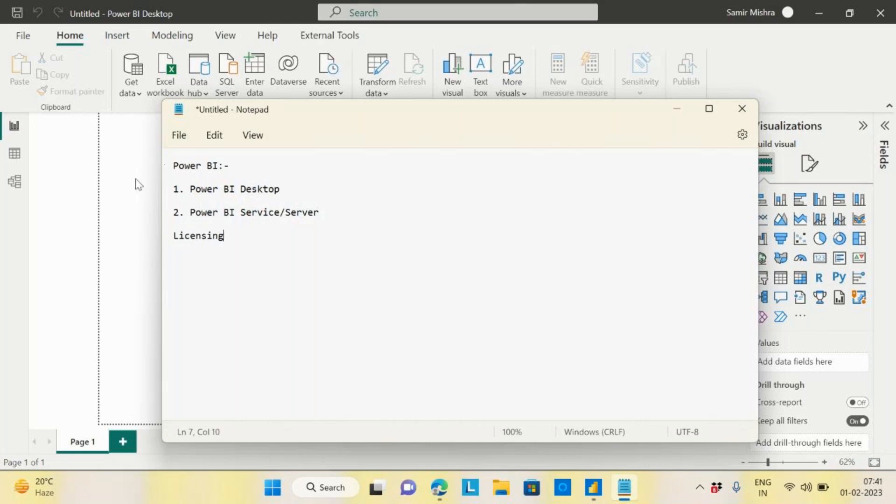
# Step: Append "- free" to the Power BI Desktop list item, with a space between the dash and the word
pyautogui.moveTo(190, 188); pyautogui.dragTo(282, 187)
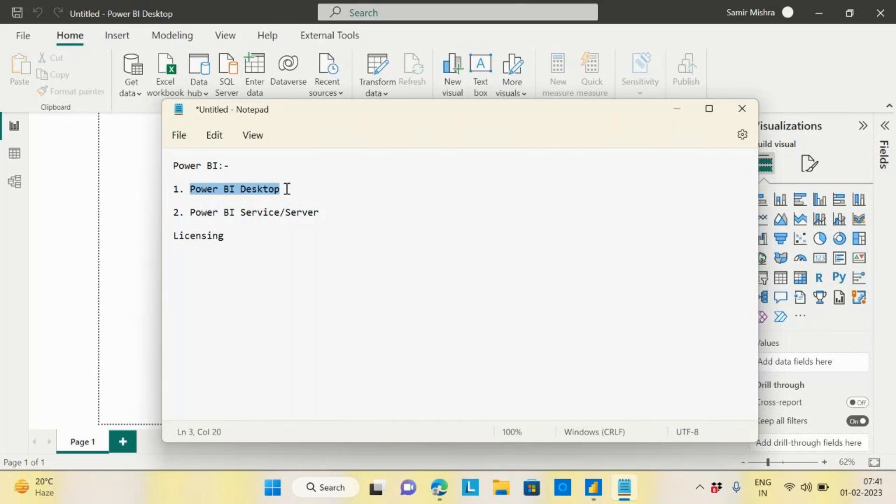
pyautogui.click(297, 192)
pyautogui.write('-free')
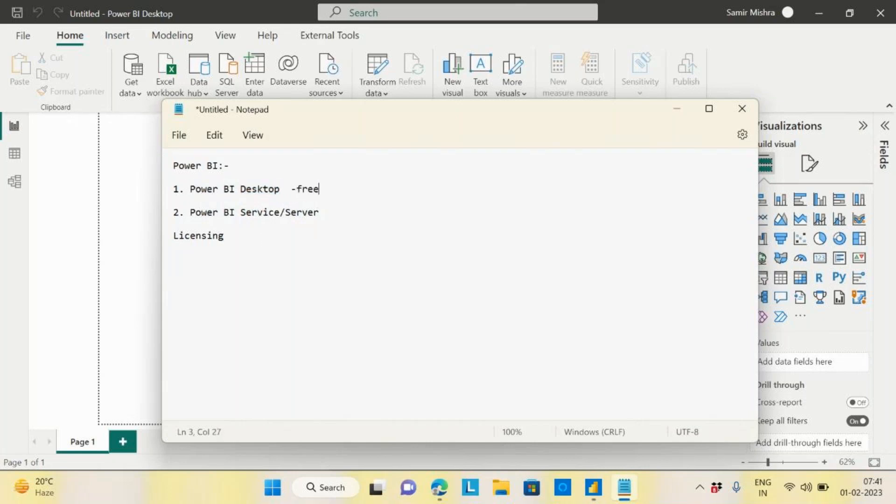
pyautogui.click(297, 190)
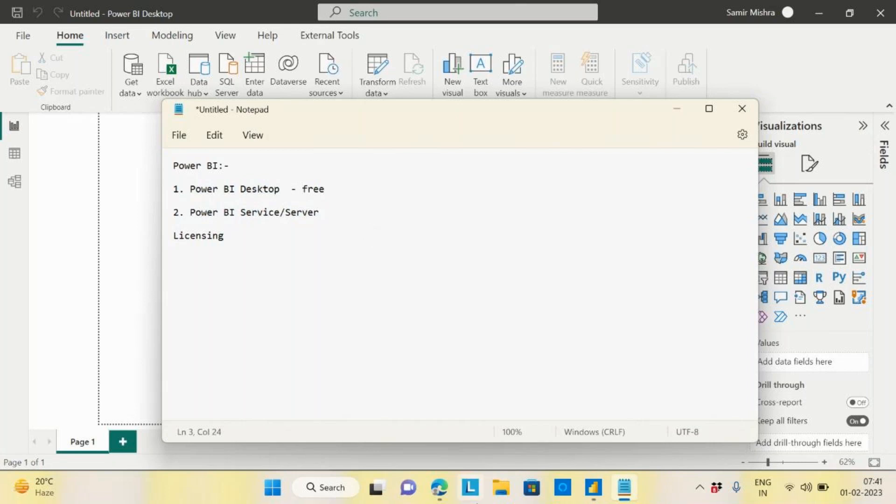
# Step: Switch to the GoTo meeting window to check the participants, and return to the Notepad notes
pyautogui.moveTo(441, 492)
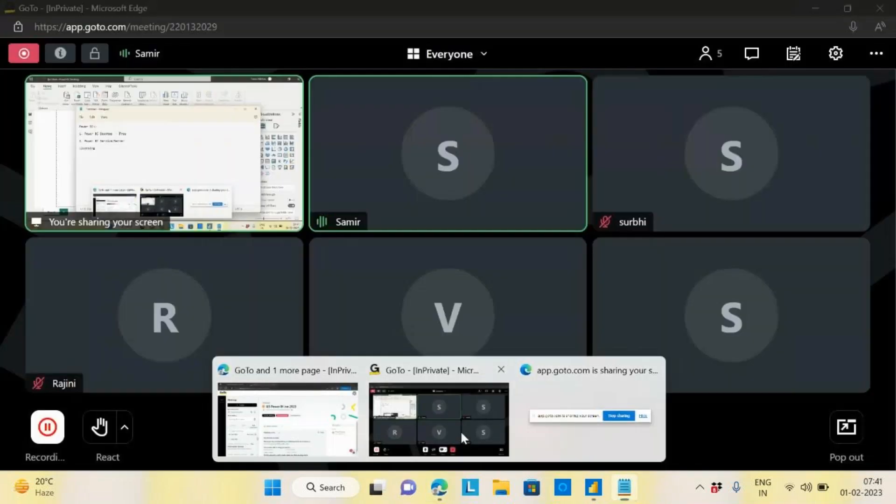
pyautogui.click(463, 433)
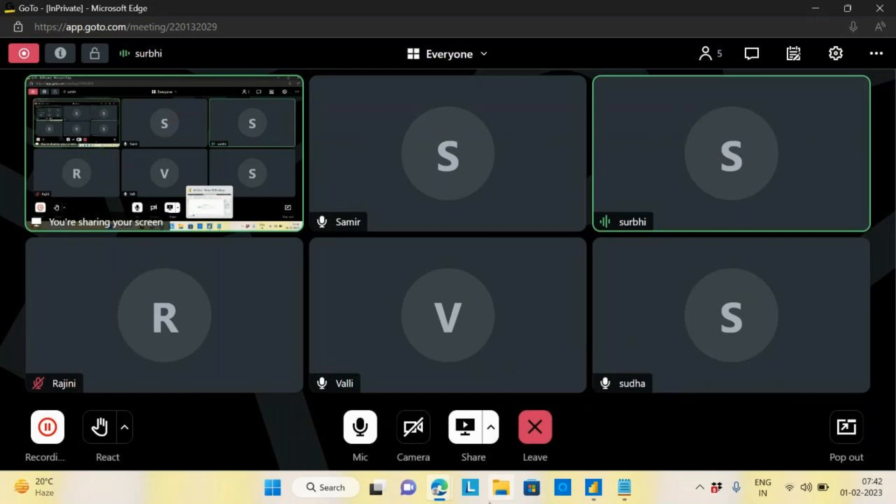
pyautogui.click(630, 492)
pyautogui.click(324, 220)
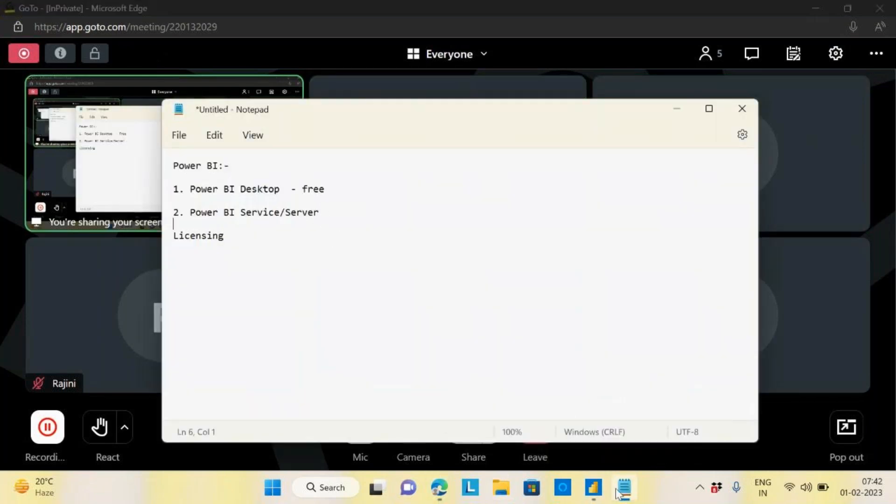
pyautogui.click(593, 487)
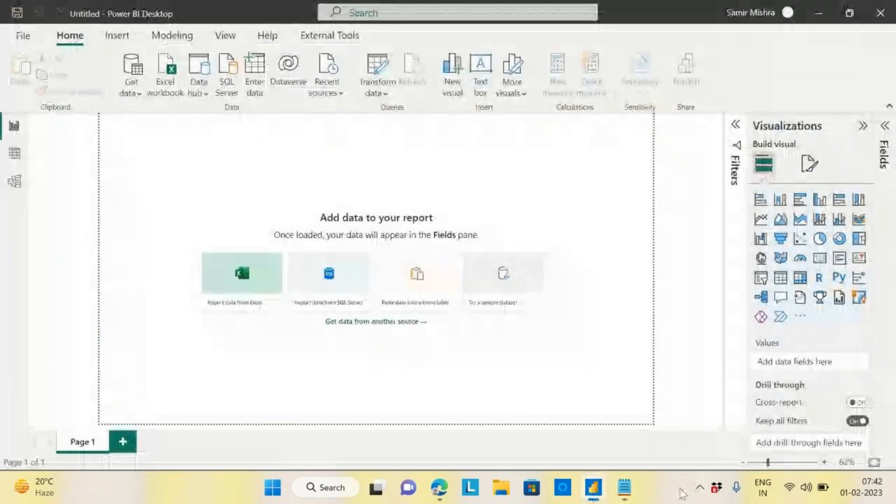
pyautogui.click(625, 488)
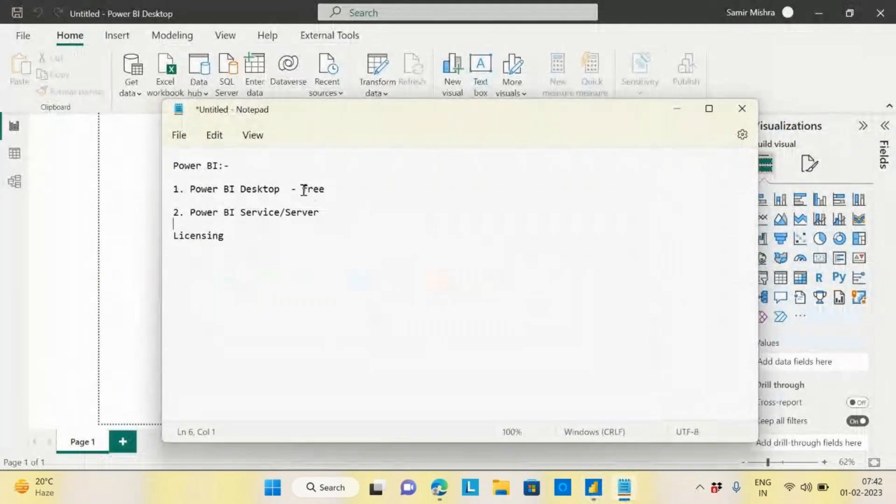
pyautogui.click(367, 214)
pyautogui.moveTo(191, 211); pyautogui.dragTo(270, 216)
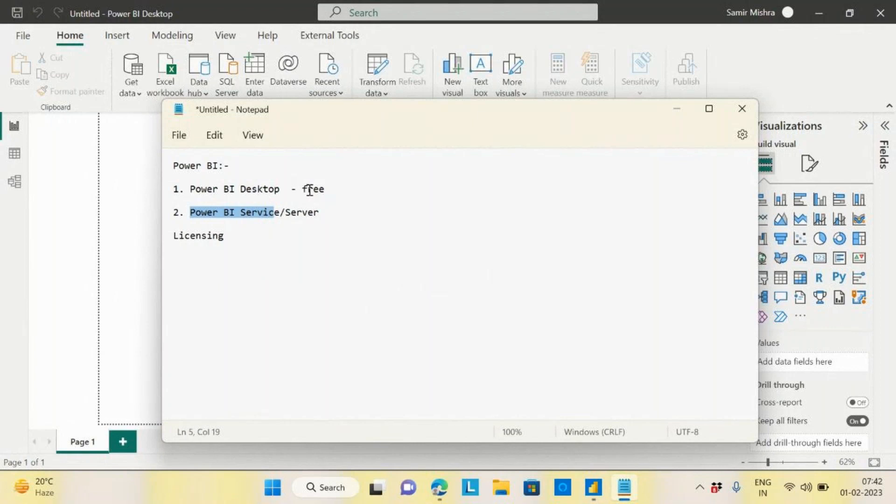
pyautogui.click(680, 112)
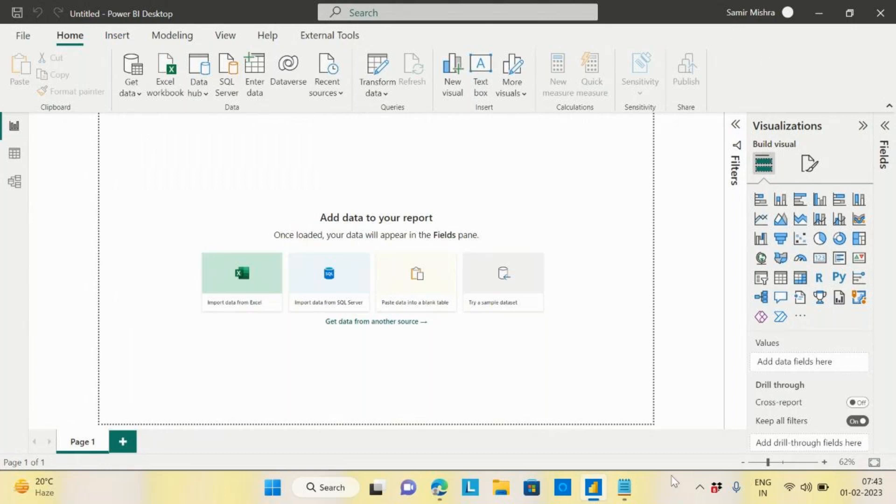
pyautogui.click(625, 487)
pyautogui.click(263, 236)
pyautogui.moveTo(191, 214); pyautogui.dragTo(338, 217)
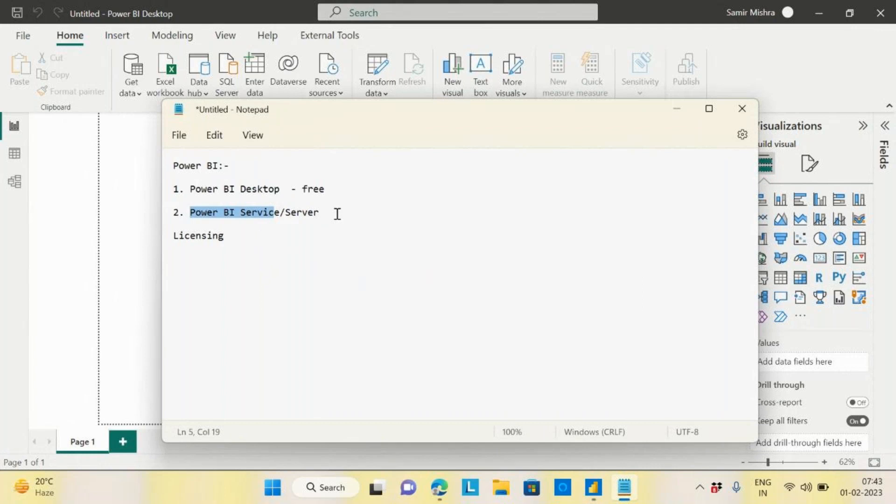
pyautogui.click(346, 242)
pyautogui.moveTo(190, 213); pyautogui.dragTo(286, 217)
pyautogui.moveTo(191, 187); pyautogui.dragTo(338, 198)
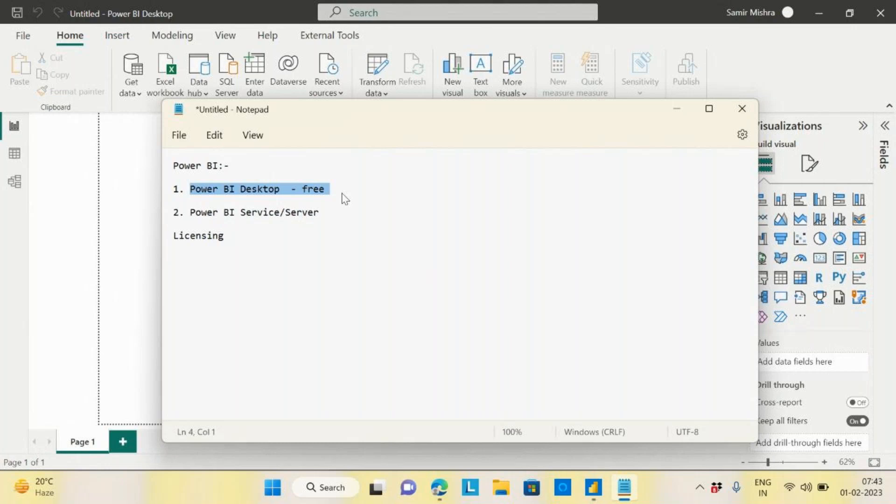
# Step: Switch to Power BI Desktop and browse the gallery of additional visuals, closing it without adding any
pyautogui.click(672, 110)
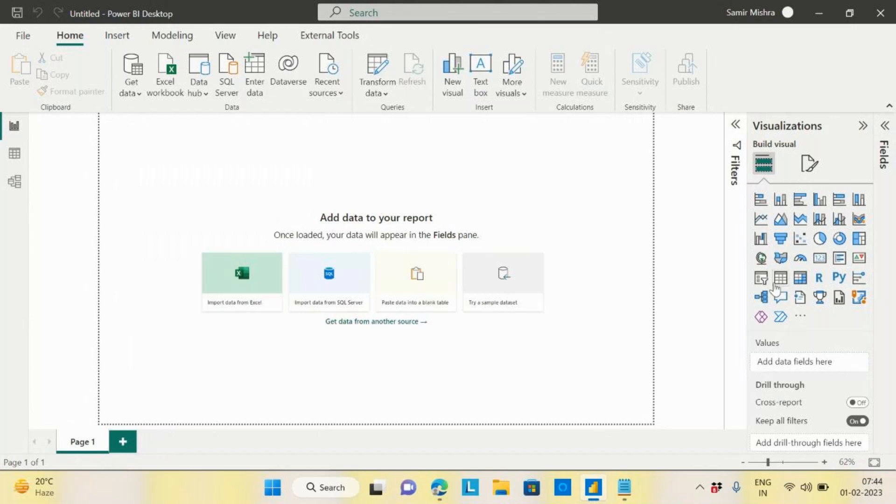
pyautogui.click(801, 318)
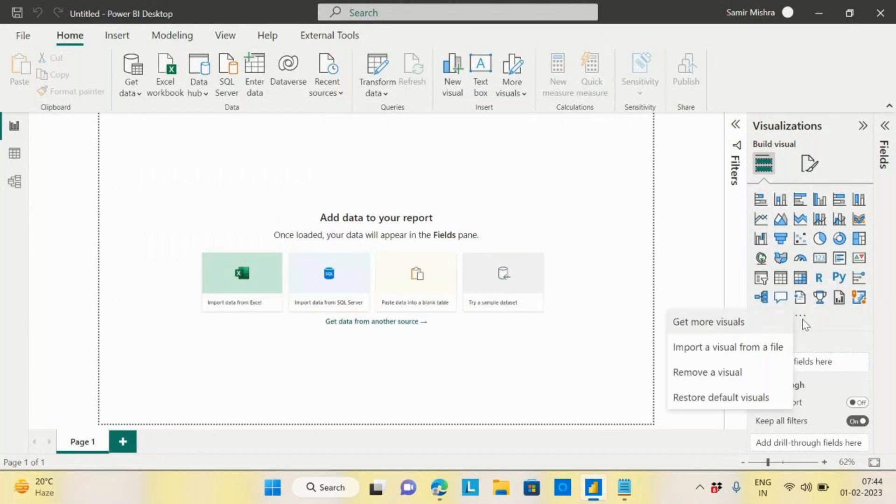
pyautogui.click(738, 327)
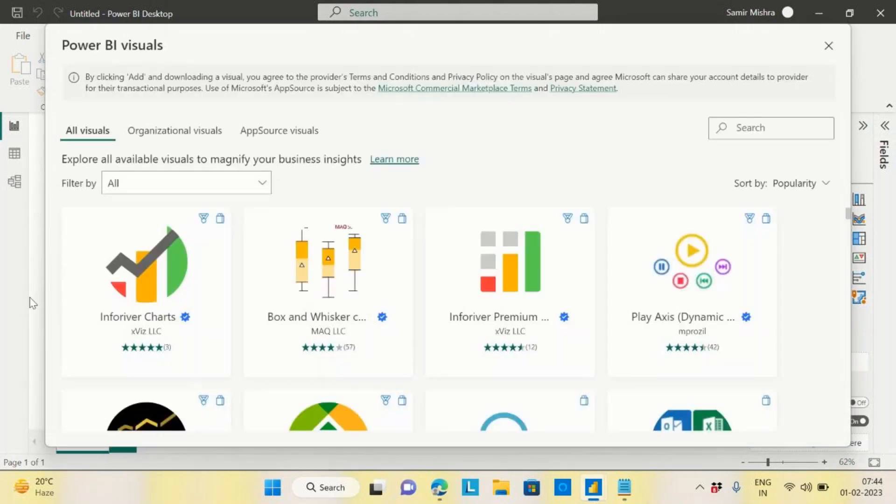
pyautogui.scroll(-10, 599, 287)
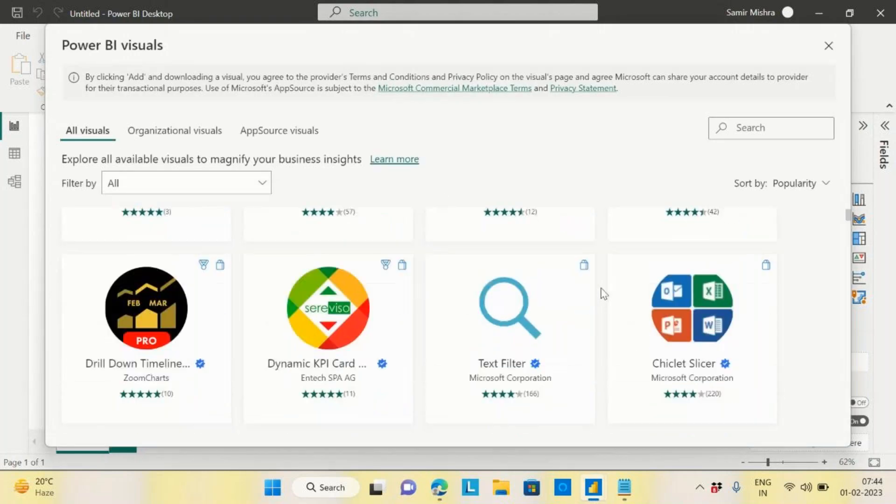
pyautogui.scroll(-10, 626, 283)
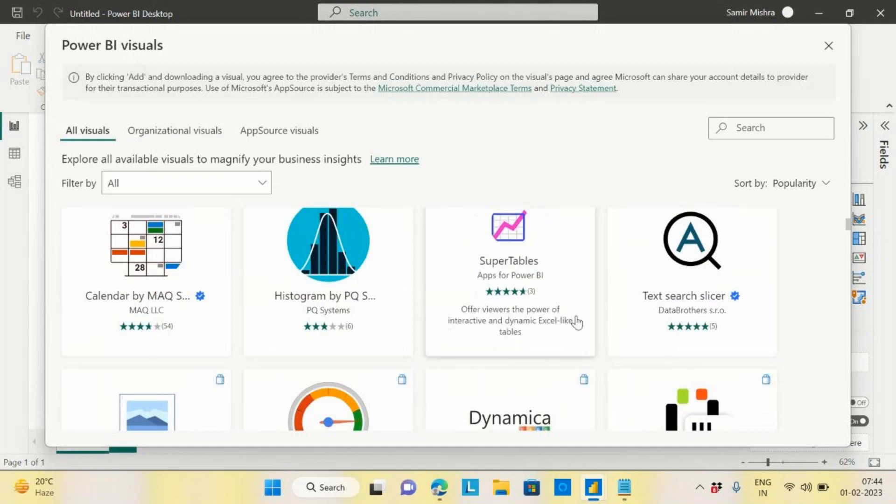
pyautogui.click(830, 47)
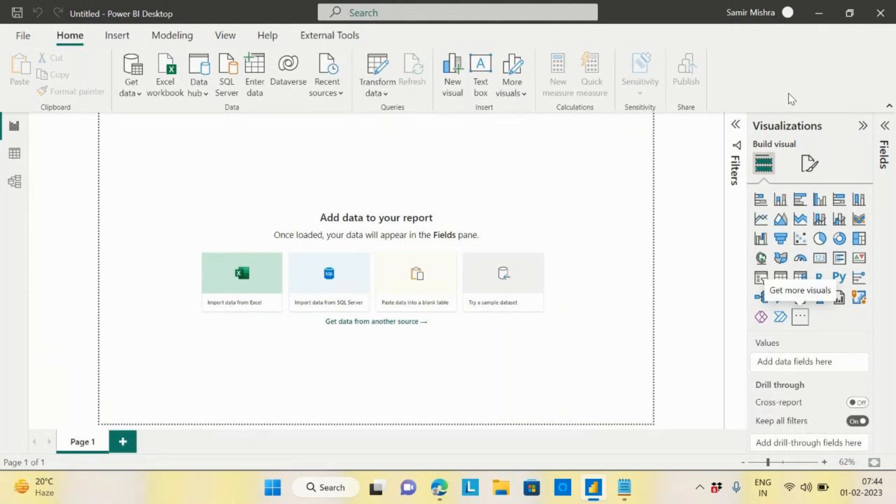
# Step: Switch to Notepad and add the heading "Power BI Desktop:-" below "Licensing", followed by a blank line
pyautogui.click(625, 488)
pyautogui.click(208, 292)
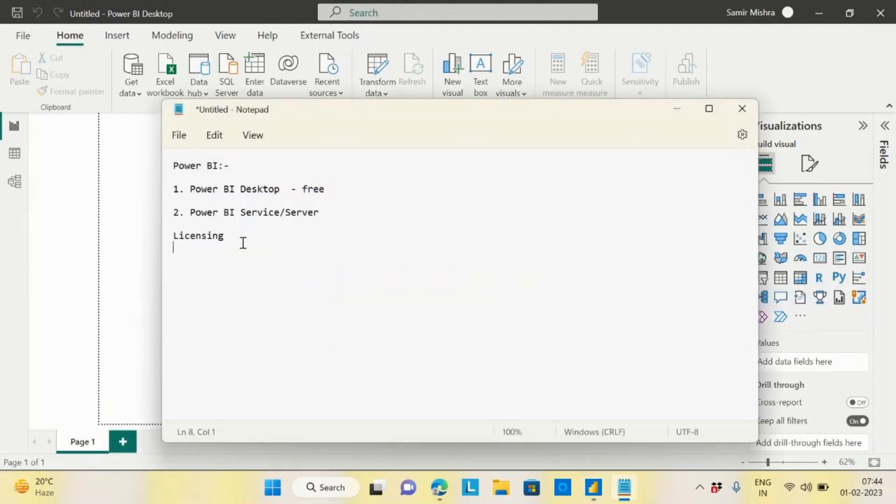
pyautogui.press('Return')
pyautogui.write('Power BI DEs')
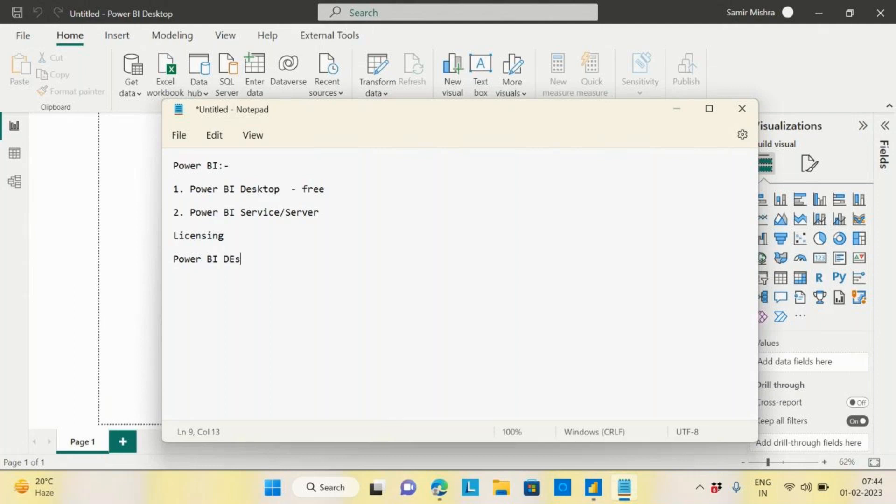
pyautogui.press('BackSpace')
pyautogui.press('BackSpace')
pyautogui.write('esktop:-')
pyautogui.press('Return')
pyautogui.press('Return')
# Step: Minimize the notes, launch Excel from the Windows search and create a blank workbook
pyautogui.click(678, 110)
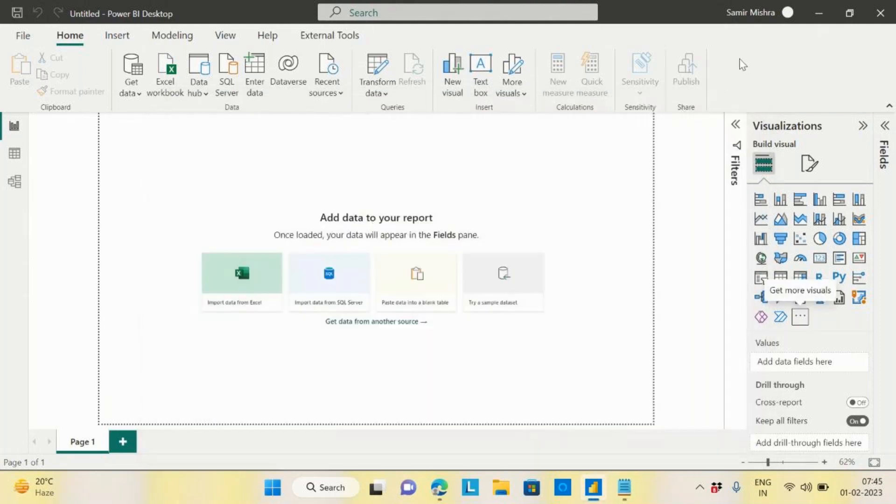
pyautogui.click(335, 494)
pyautogui.write('exc')
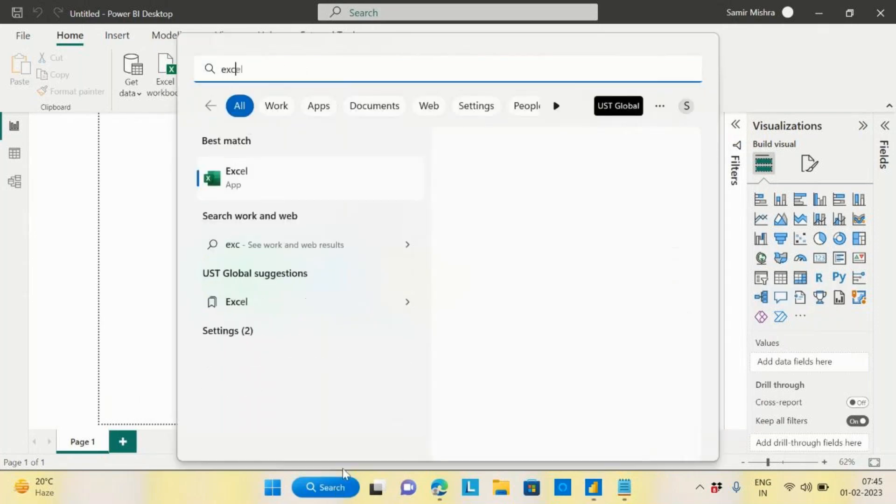
pyautogui.click(255, 179)
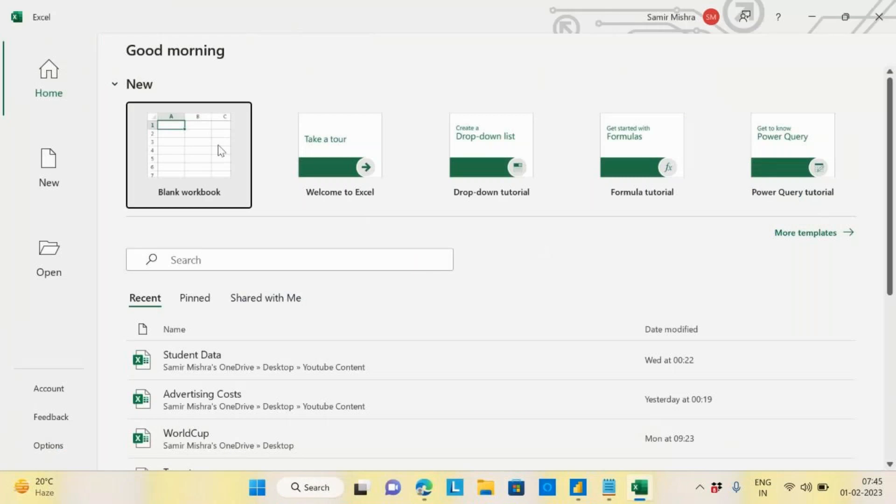
pyautogui.click(220, 148)
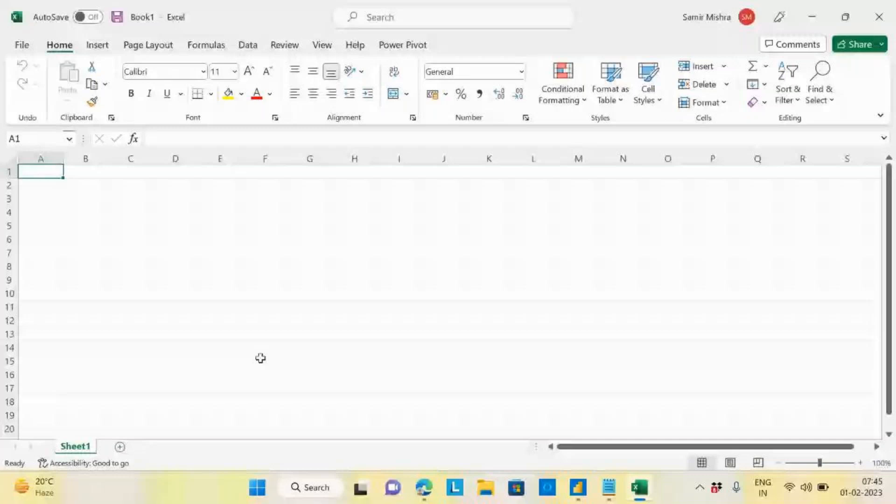
# Step: Switch to Power BI Desktop to look at the blank report, and return to the Excel workbook
pyautogui.click(579, 499)
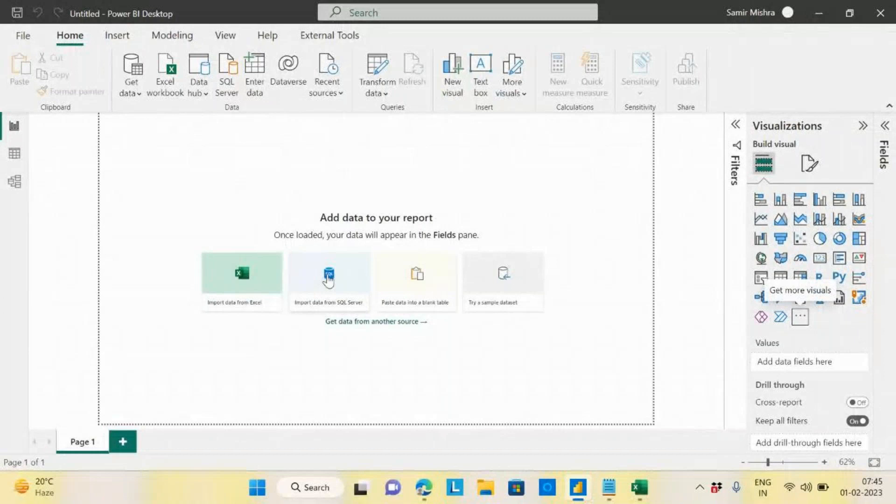
pyautogui.click(639, 488)
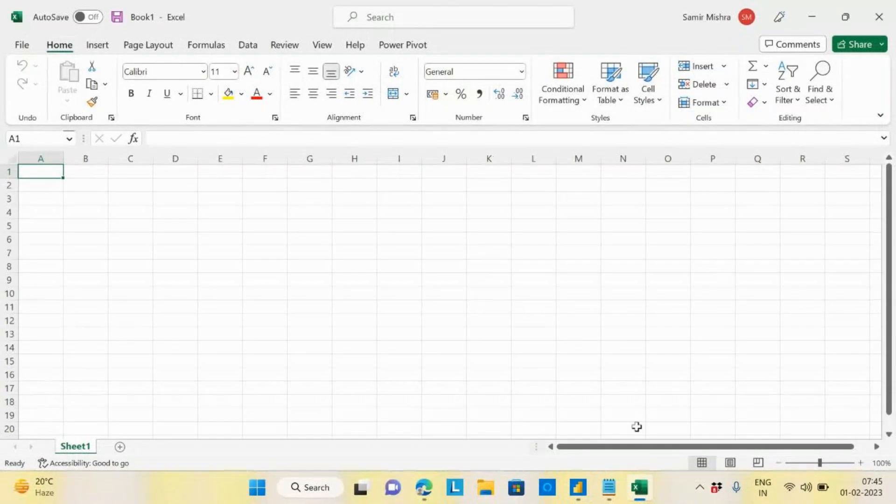
# Step: Switch to Notepad, list "1. Power Query", "2. Power Pivot" and "3. Visualization" under "Power BI Desktop:-" with blank lines between, and minimize the notes
pyautogui.click(609, 487)
pyautogui.write('1. Power')
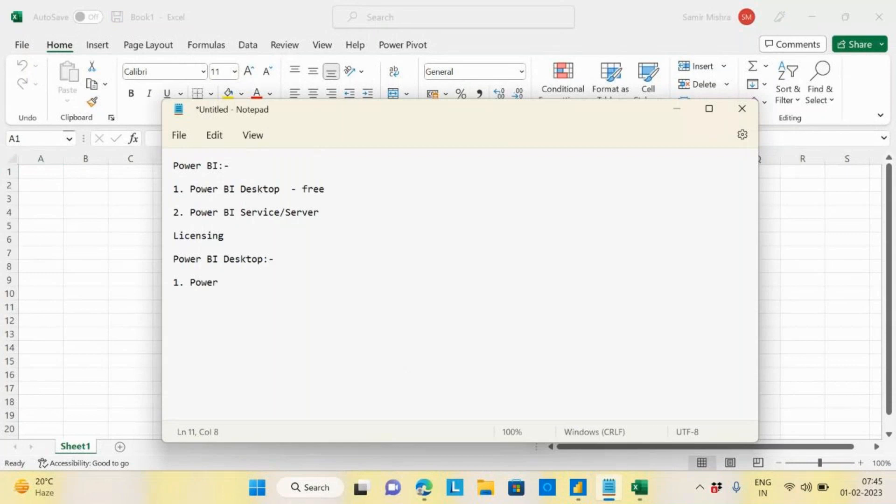
pyautogui.write(' Query')
pyautogui.press('Return')
pyautogui.press('Return')
pyautogui.write('2. Power Pivot')
pyautogui.press('Return')
pyautogui.press('Return')
pyautogui.write('3. Visualization')
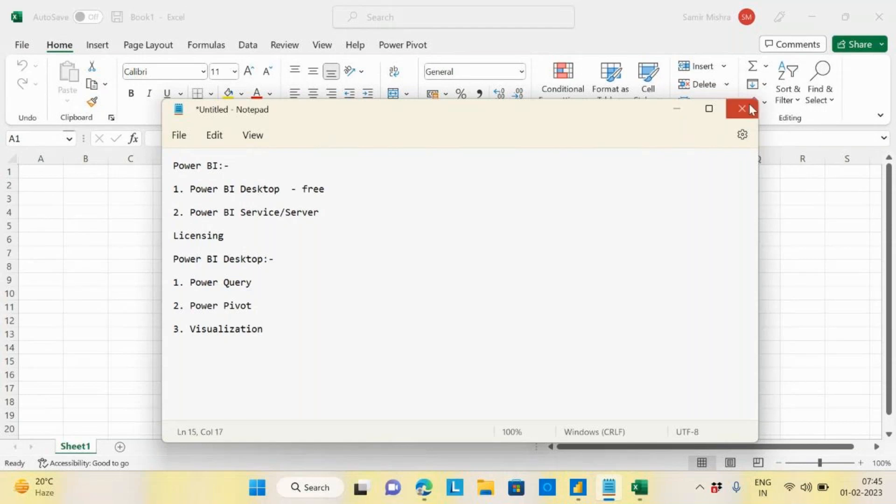
pyautogui.click(677, 112)
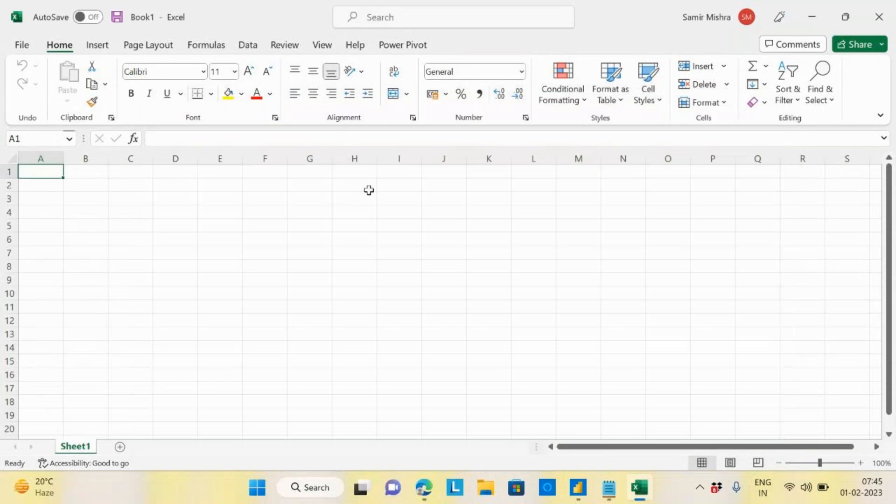
# Step: Import the Target sheet of Target.xlsx, stored within the Desktop's Data Analytics folder, into Excel and open it in the Power Query Editor
pyautogui.click(251, 47)
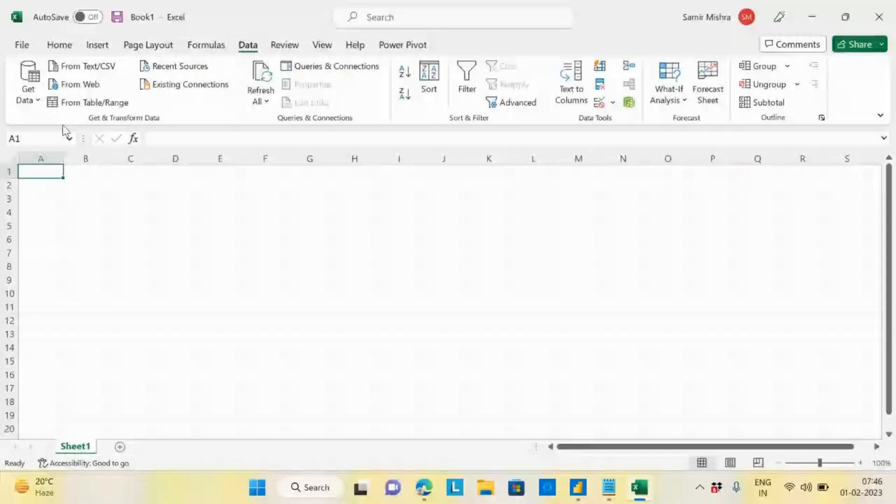
pyautogui.click(38, 101)
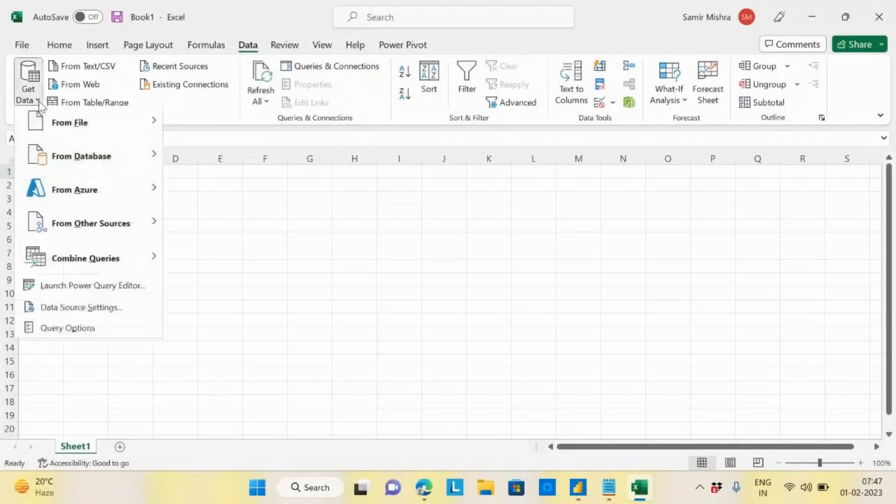
pyautogui.moveTo(70, 124)
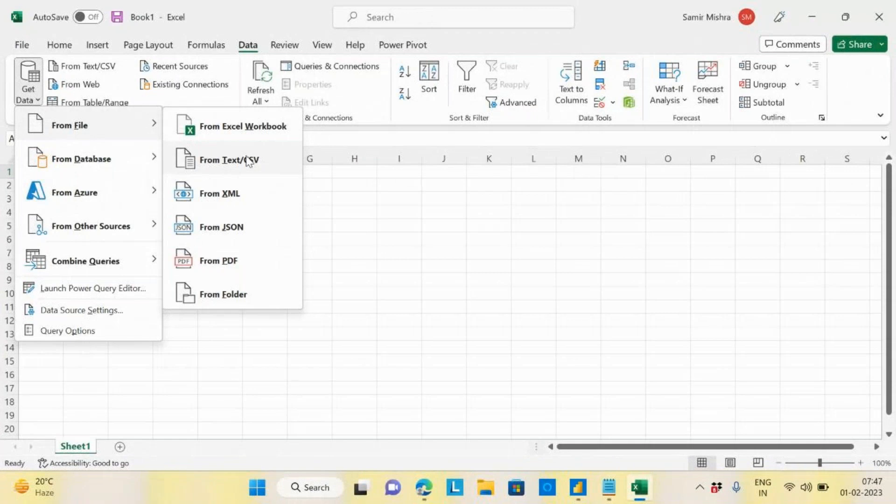
pyautogui.click(240, 132)
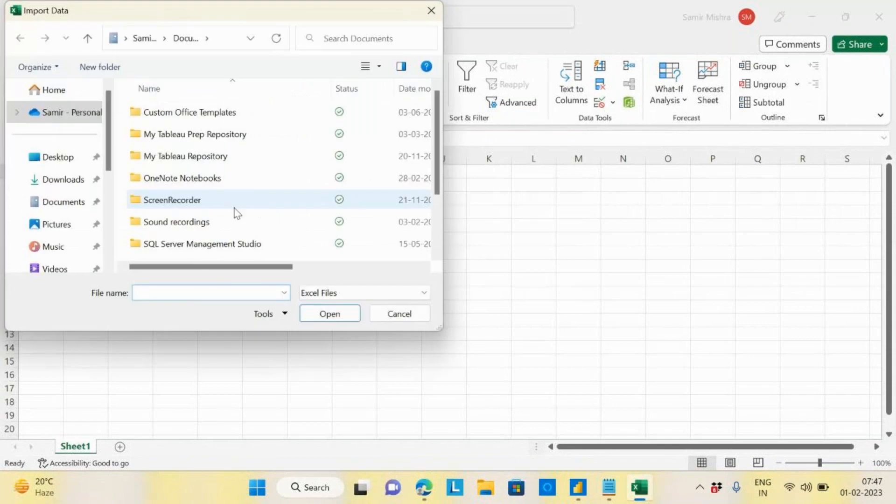
pyautogui.click(59, 159)
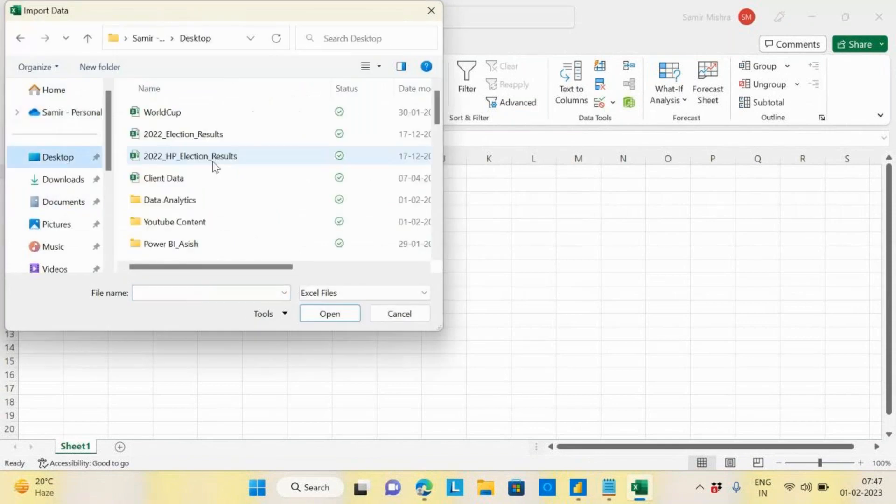
pyautogui.click(196, 159)
pyautogui.click(192, 202)
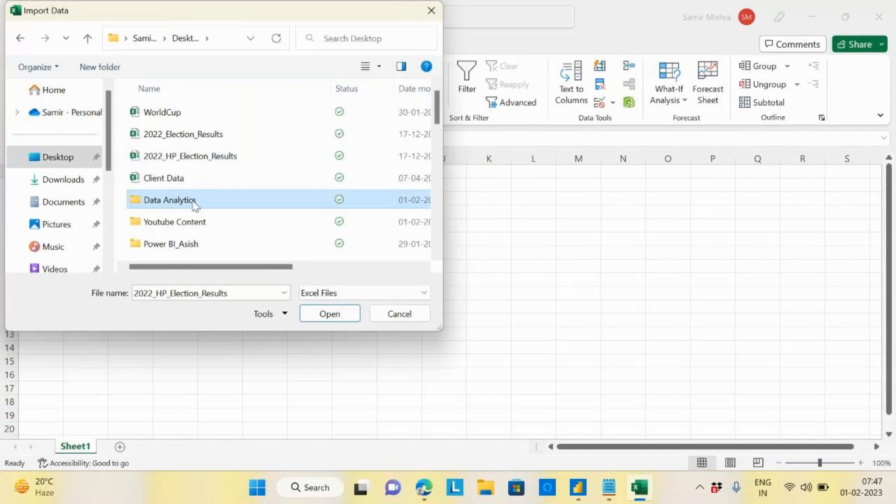
pyautogui.doubleClick(192, 202)
pyautogui.doubleClick(171, 117)
pyautogui.click(155, 134)
pyautogui.click(334, 315)
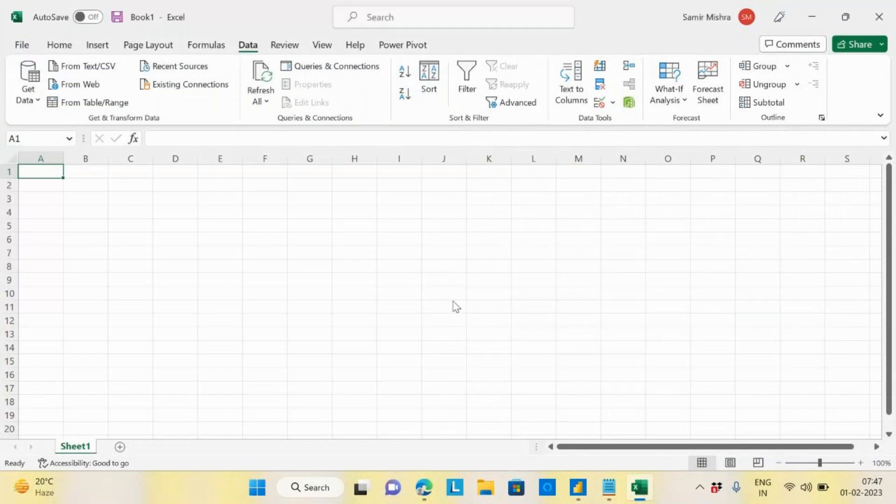
pyautogui.click(208, 152)
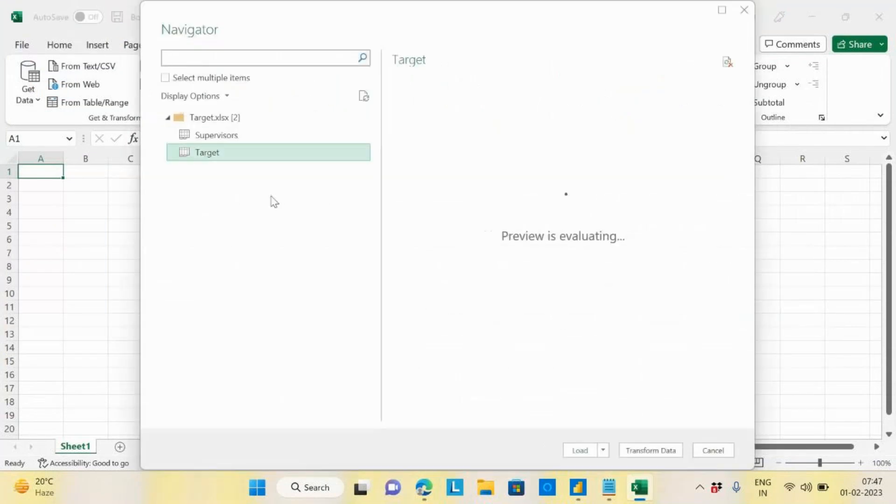
pyautogui.click(647, 451)
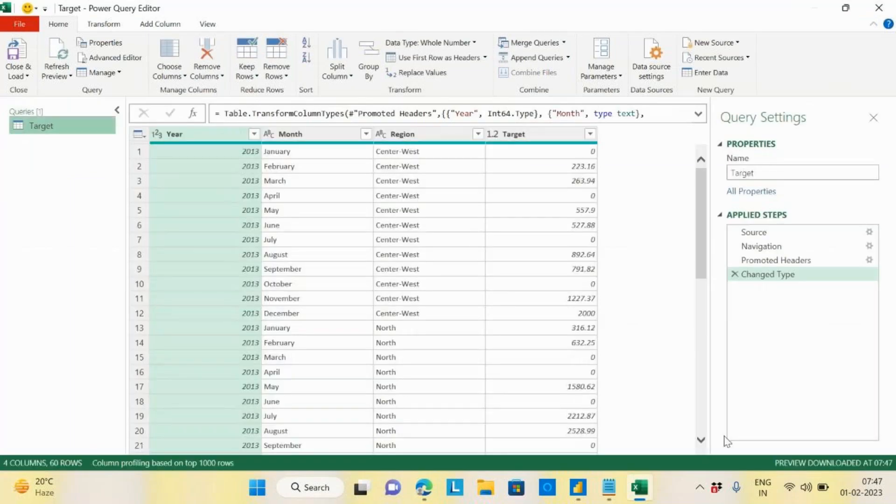
# Step: Switch to Power BI Desktop, add a second report page, and minimize it to return to the Power Query Editor
pyautogui.moveTo(639, 488)
pyautogui.click(581, 490)
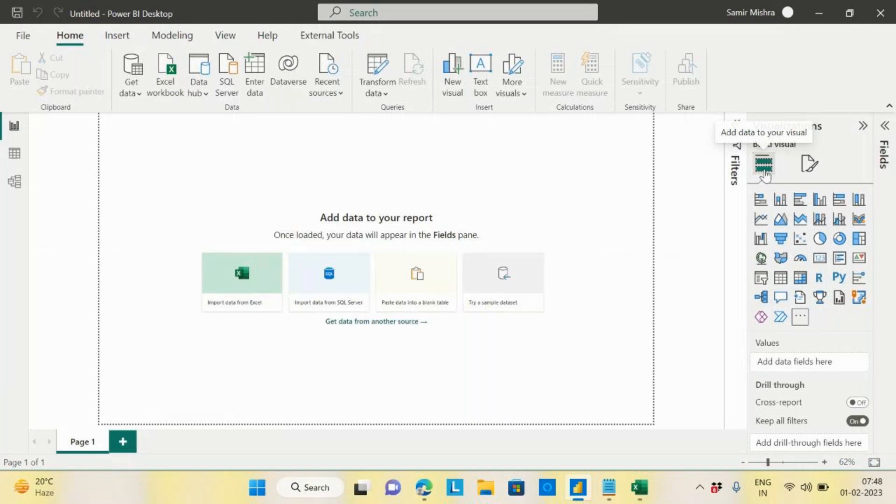
pyautogui.click(126, 442)
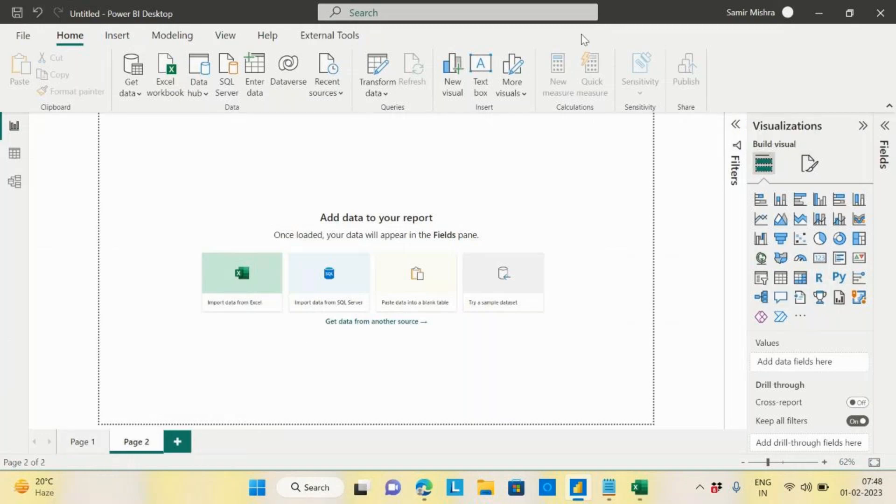
pyautogui.click(820, 18)
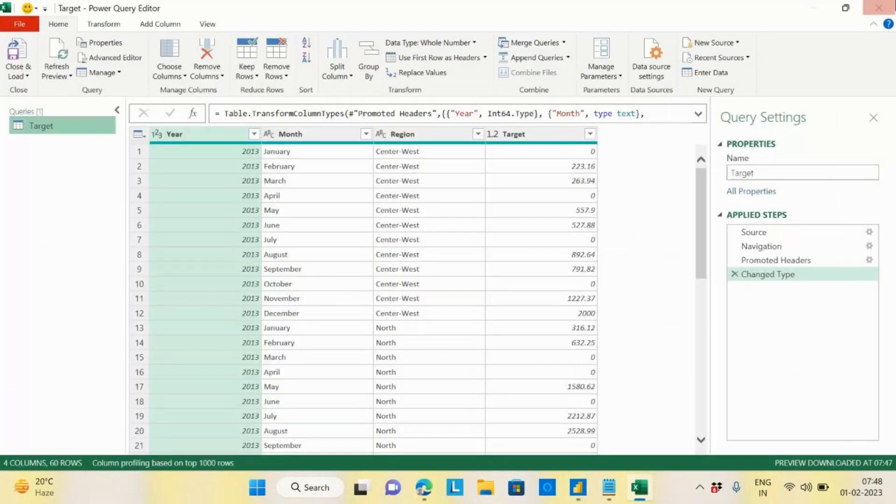
# Step: Close the Power Query Editor without keeping the Target query
pyautogui.click(19, 75)
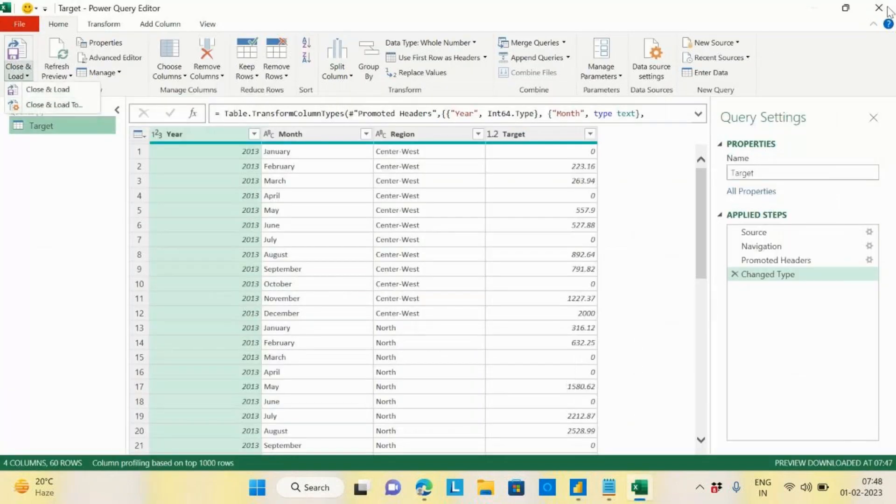
pyautogui.click(879, 8)
pyautogui.click(518, 264)
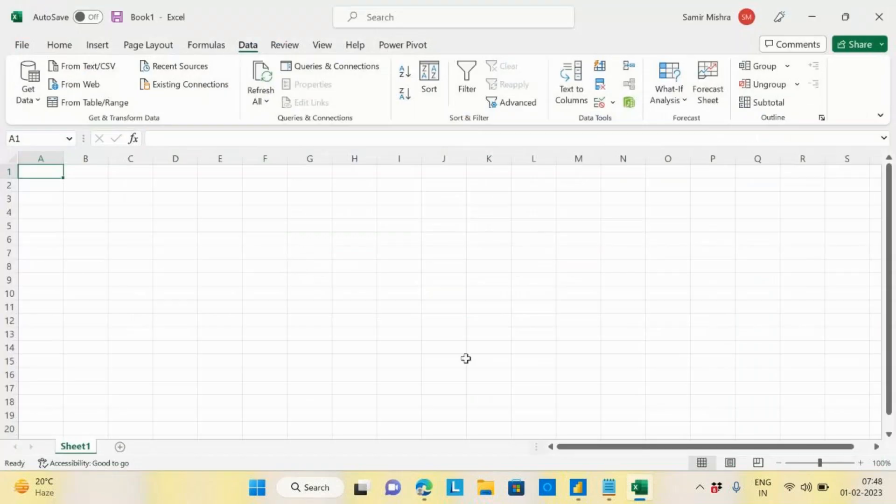
# Step: Highlight "Power Pivot" in the Notepad notes, minimize them, and view the Power Pivot commands in Excel
pyautogui.click(611, 489)
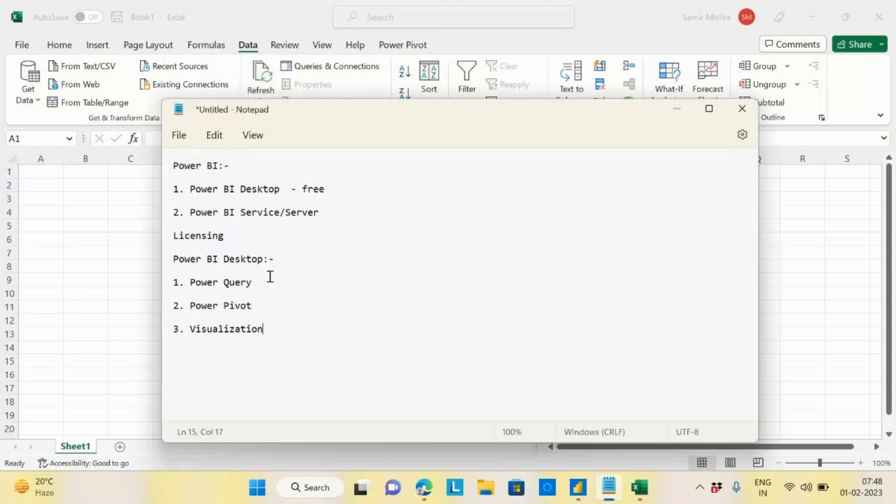
pyautogui.moveTo(187, 306); pyautogui.dragTo(256, 306)
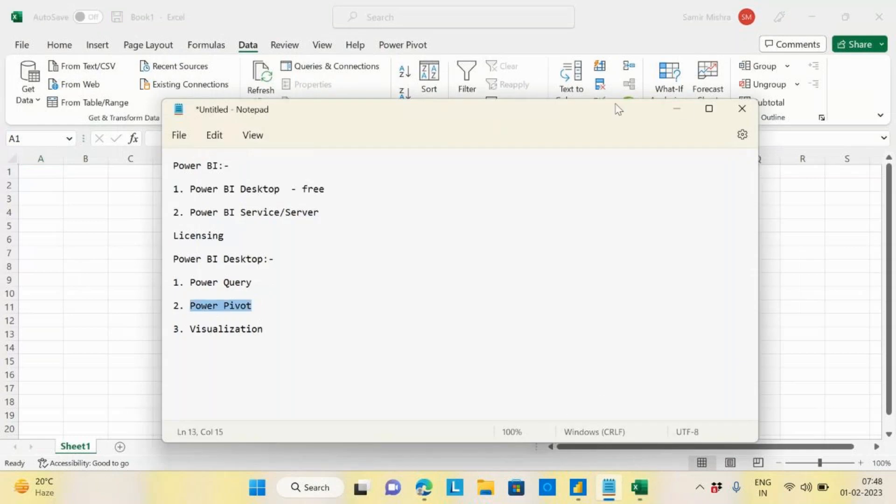
pyautogui.click(682, 110)
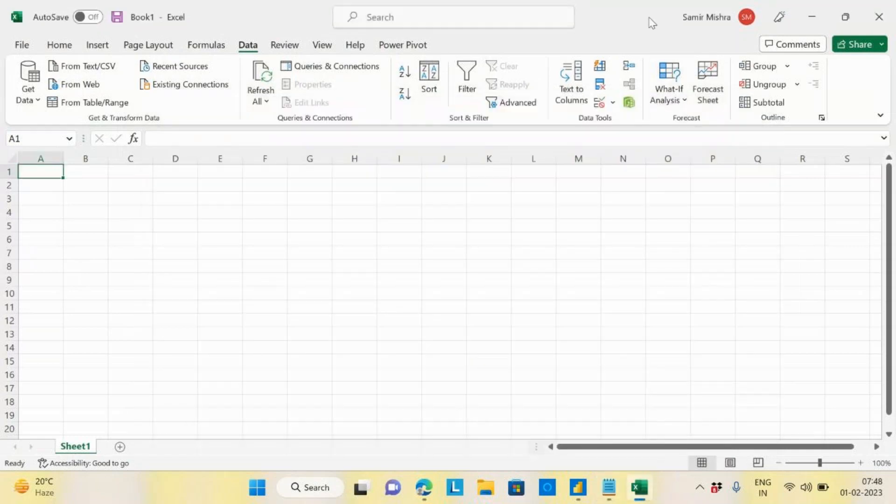
pyautogui.click(417, 45)
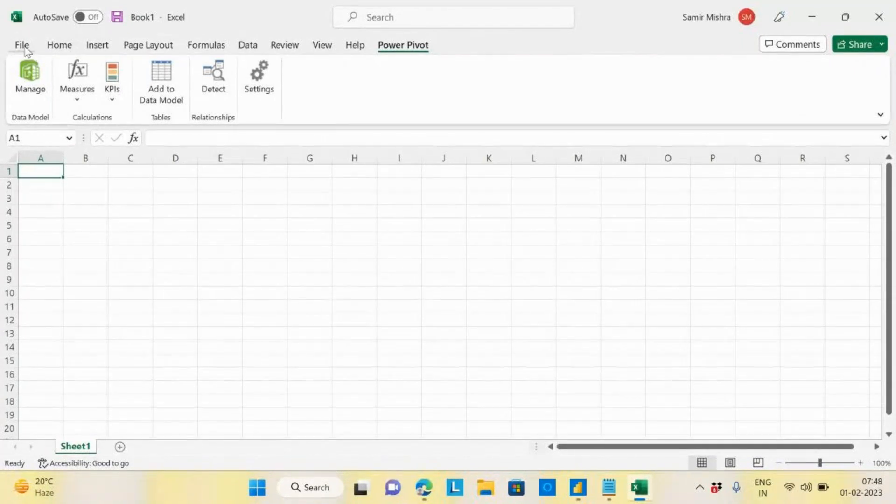
# Step: Review the installed add-ins in Excel Options, choosing COM Add-ins to manage and selecting Microsoft Power Pivot for Excel, and close the dialog
pyautogui.click(58, 45)
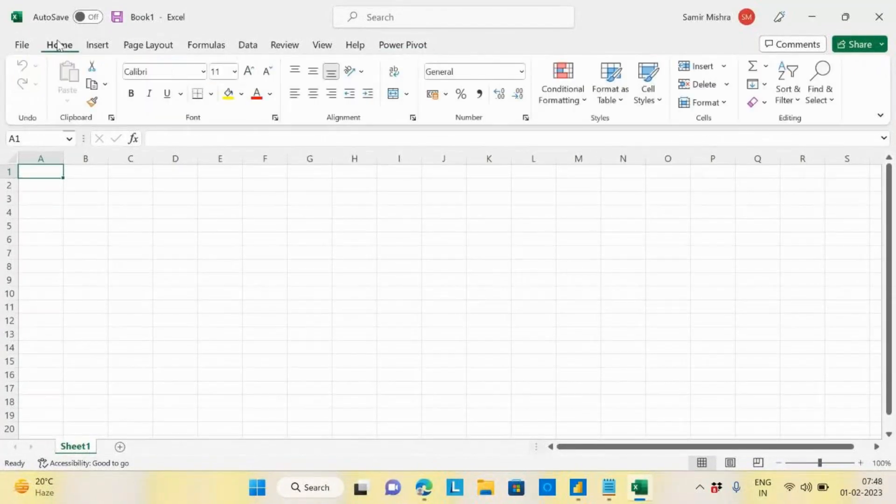
pyautogui.click(28, 47)
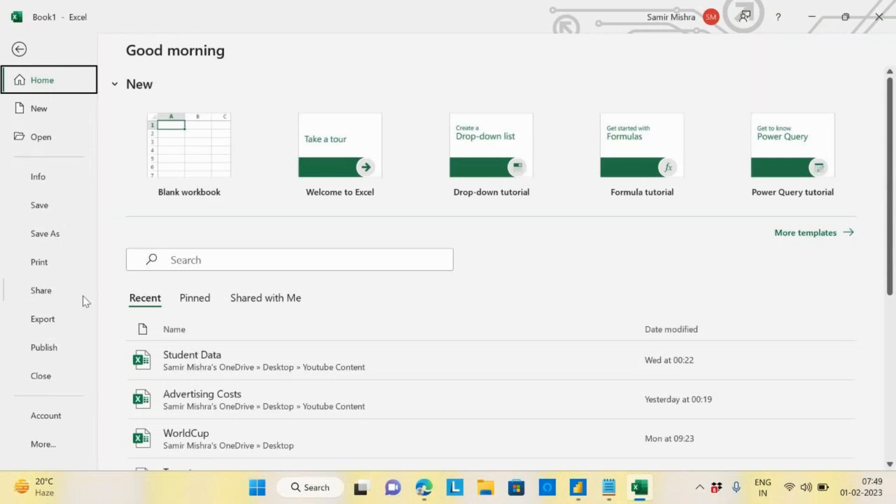
pyautogui.click(46, 445)
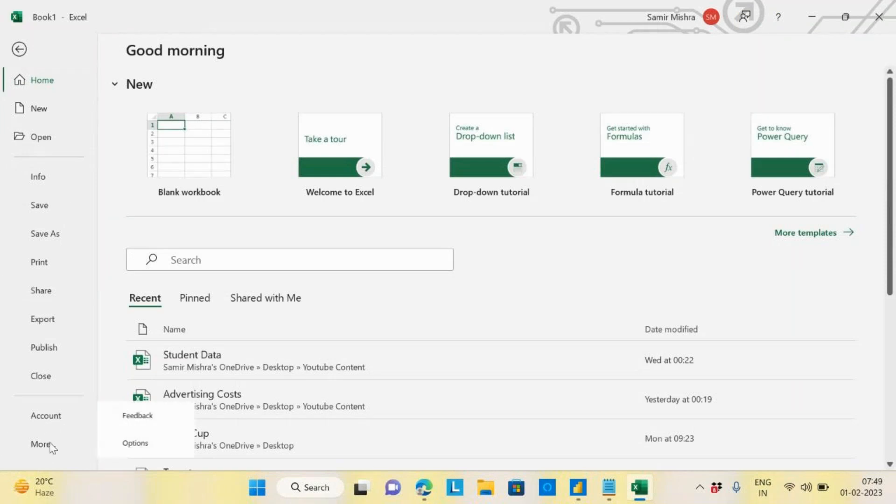
pyautogui.click(146, 448)
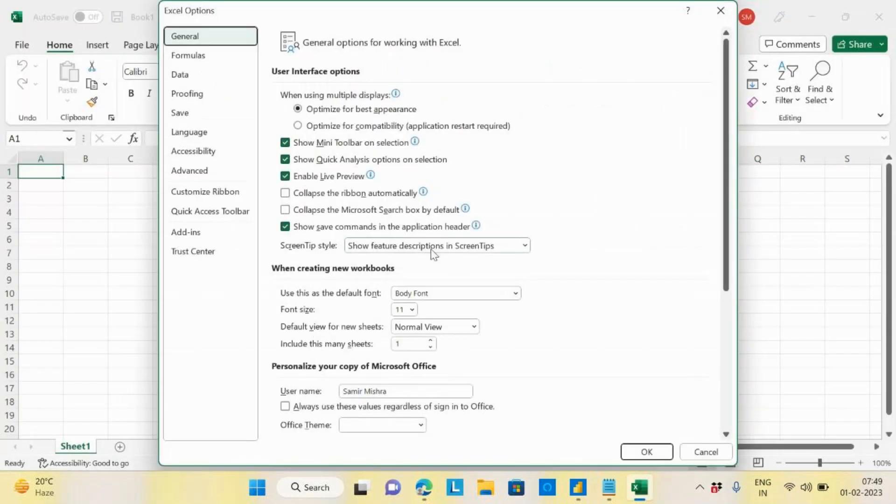
pyautogui.click(187, 233)
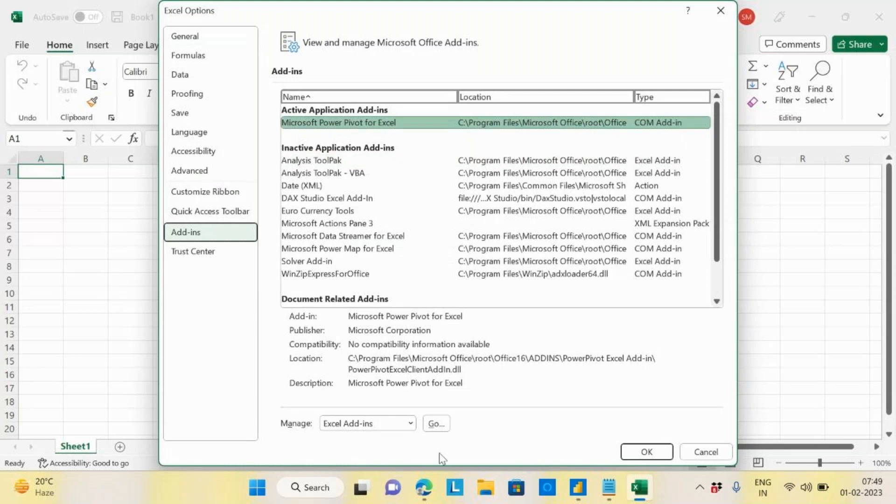
pyautogui.click(410, 425)
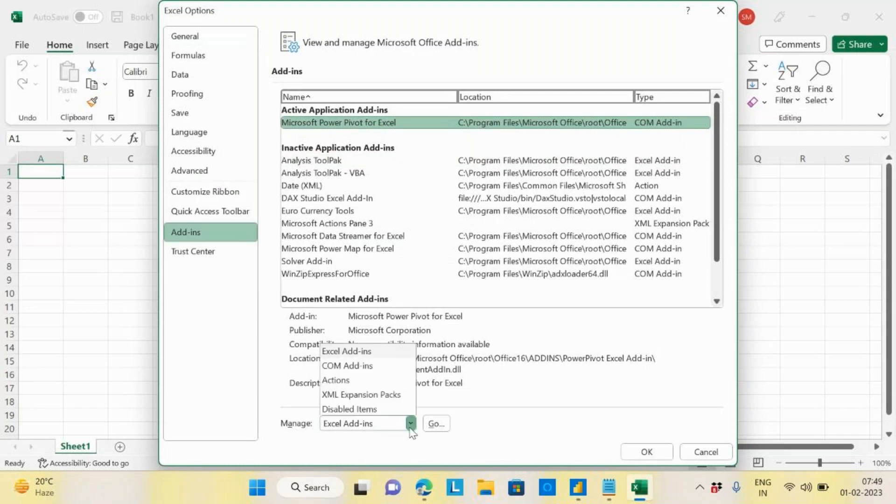
pyautogui.click(364, 365)
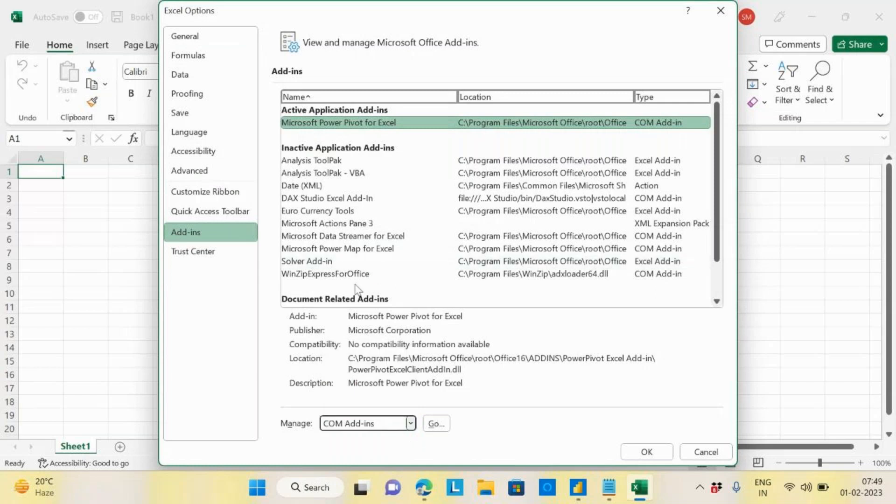
pyautogui.click(411, 123)
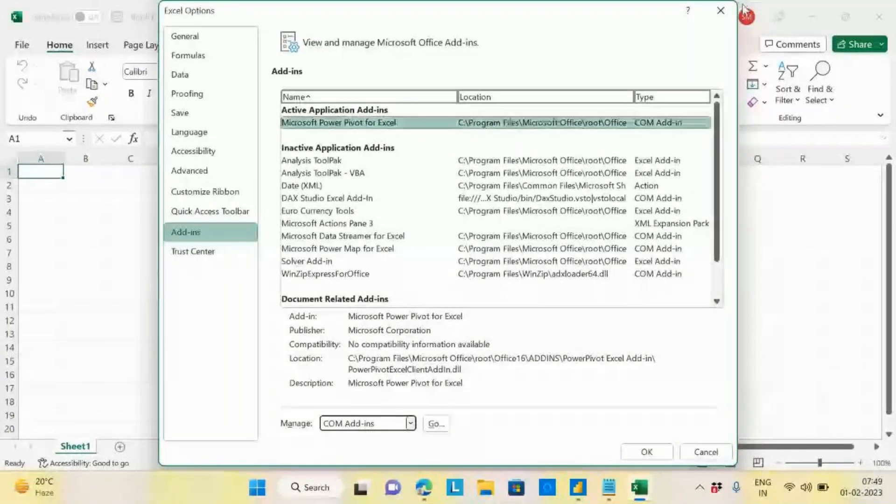
pyautogui.click(721, 11)
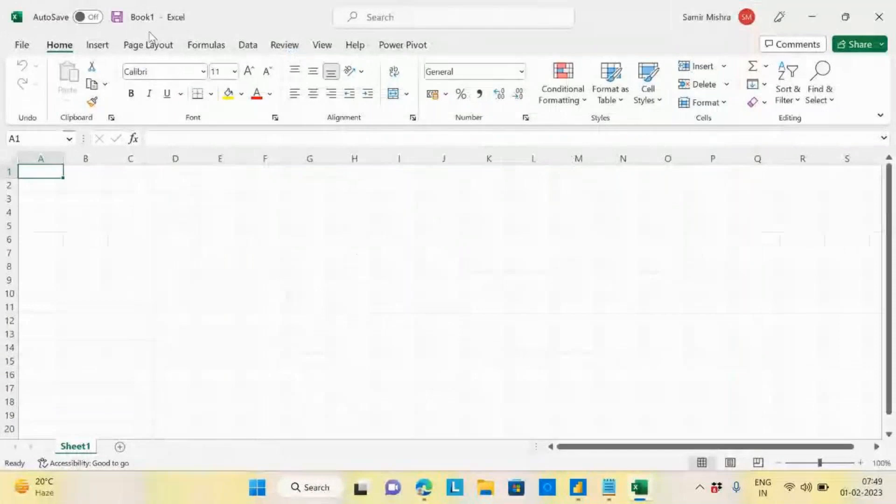
# Step: Revisit the add-ins in Excel Options, select the Microsoft Power Pivot for Excel entry, and cancel the dialog
pyautogui.click(23, 47)
pyautogui.click(49, 446)
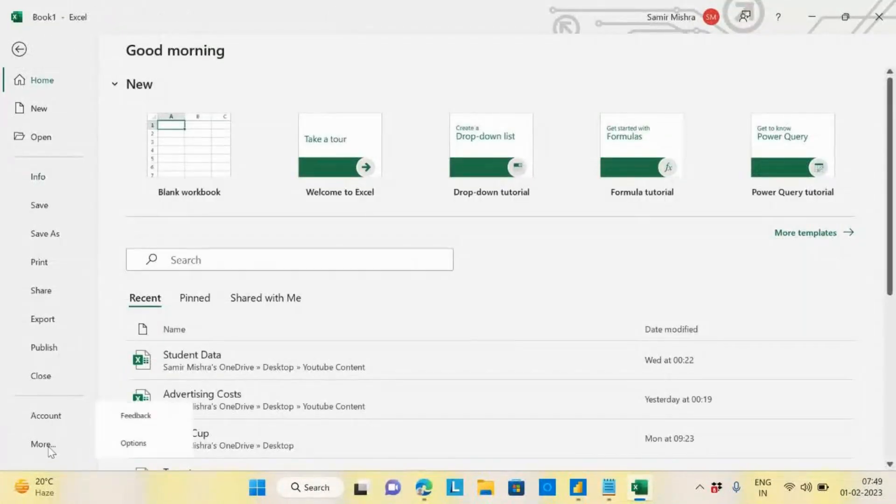
pyautogui.click(146, 449)
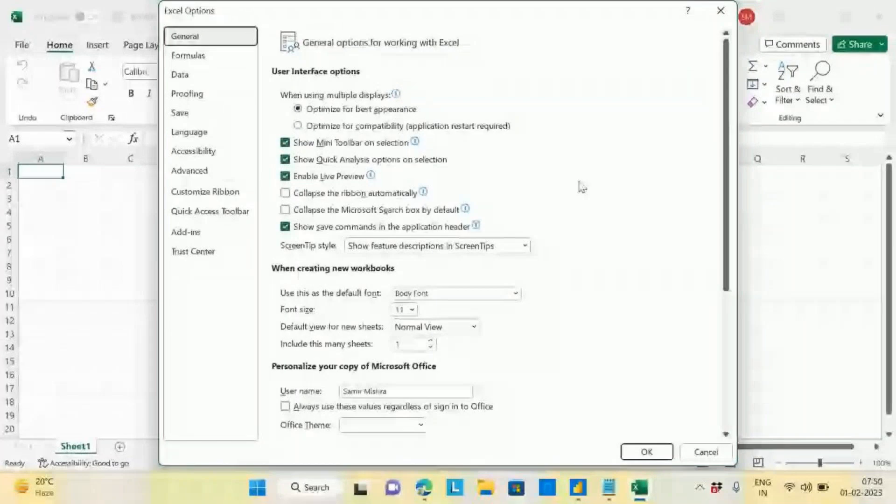
pyautogui.click(192, 240)
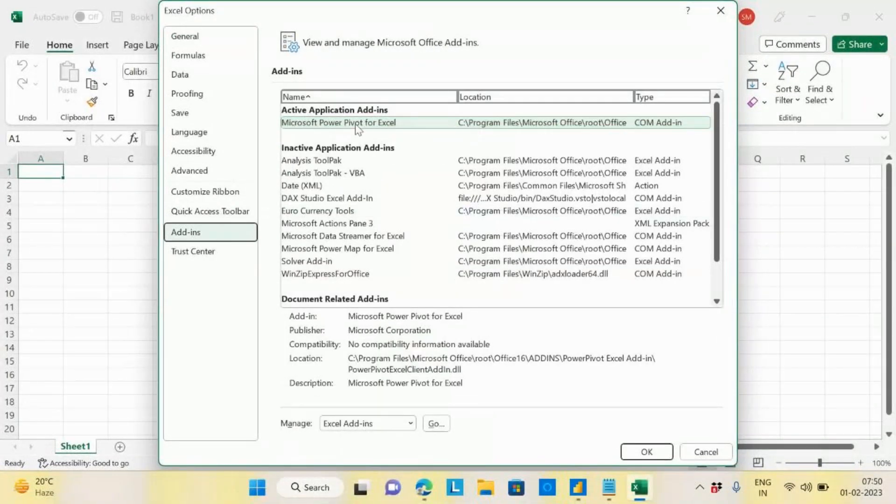
pyautogui.click(339, 125)
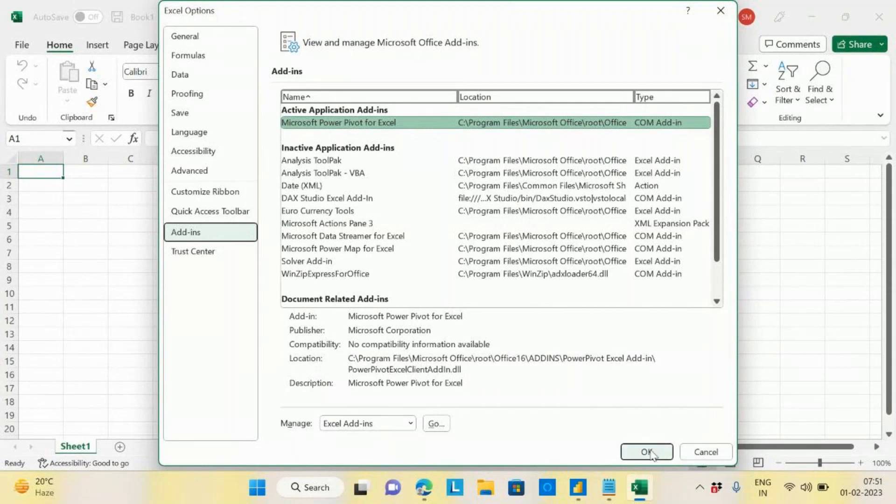
pyautogui.click(707, 455)
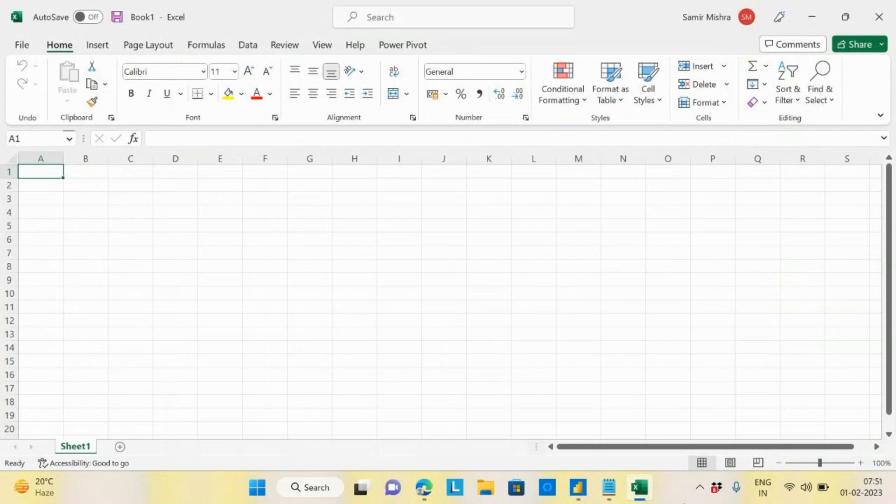
# Step: Highlight "Power Query" and "Power Pivot" in the Notepad notes, and minimize the notes
pyautogui.click(609, 487)
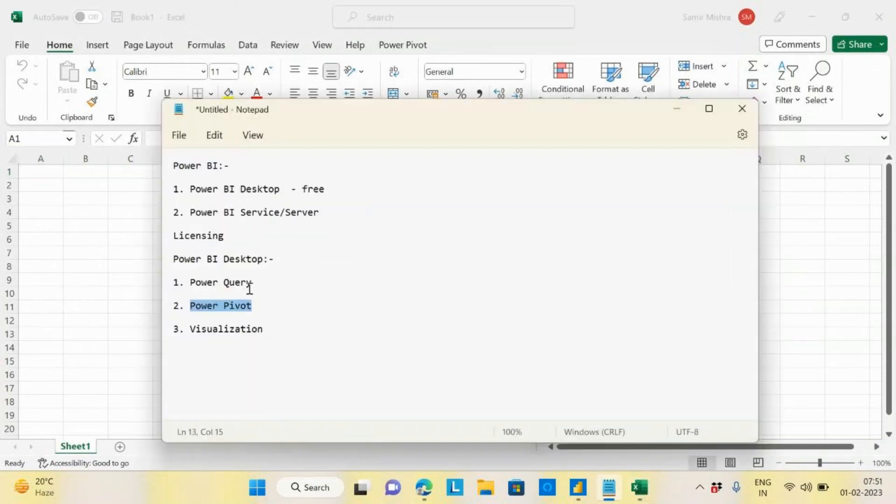
pyautogui.moveTo(189, 285); pyautogui.dragTo(233, 286)
pyautogui.moveTo(191, 304); pyautogui.dragTo(262, 307)
pyautogui.click(677, 109)
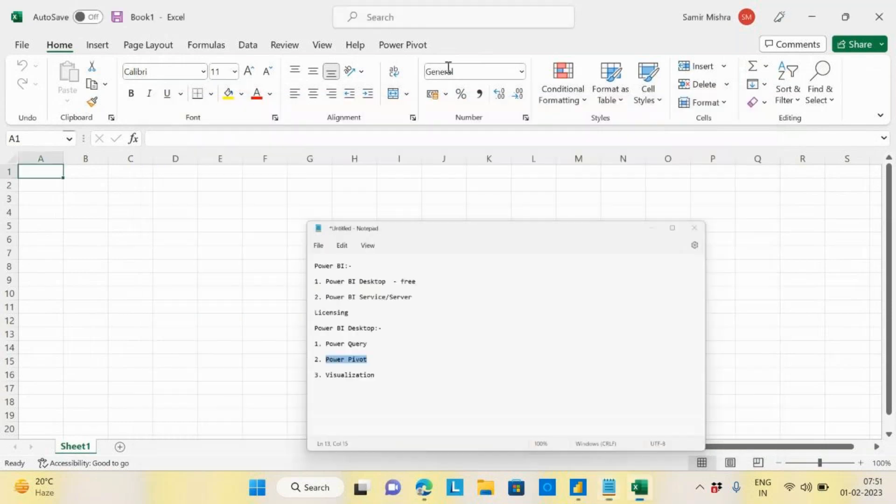
# Step: Compare Excel's Power Pivot commands with its Data commands, and view the Insert commands for PivotTables and charts
pyautogui.click(404, 47)
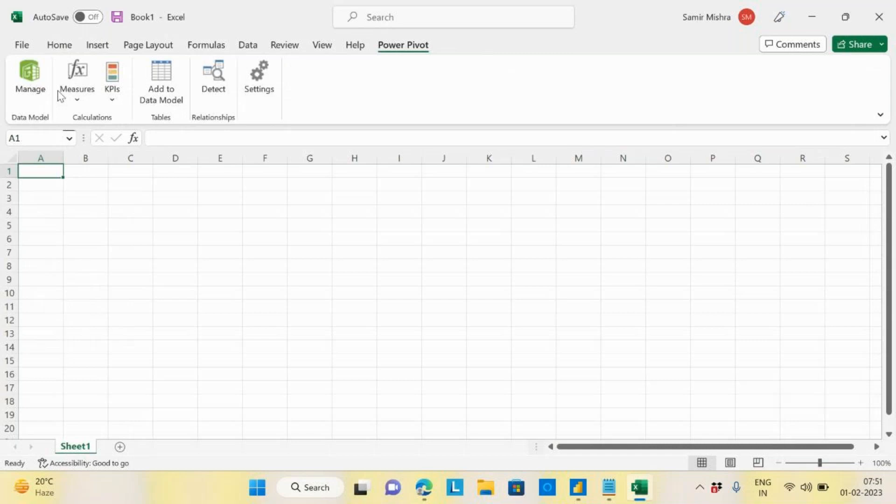
pyautogui.click(248, 47)
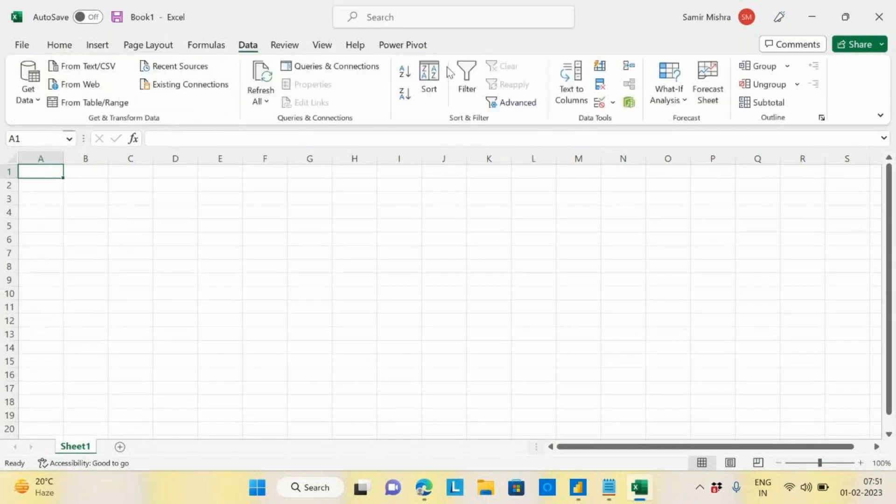
pyautogui.click(406, 47)
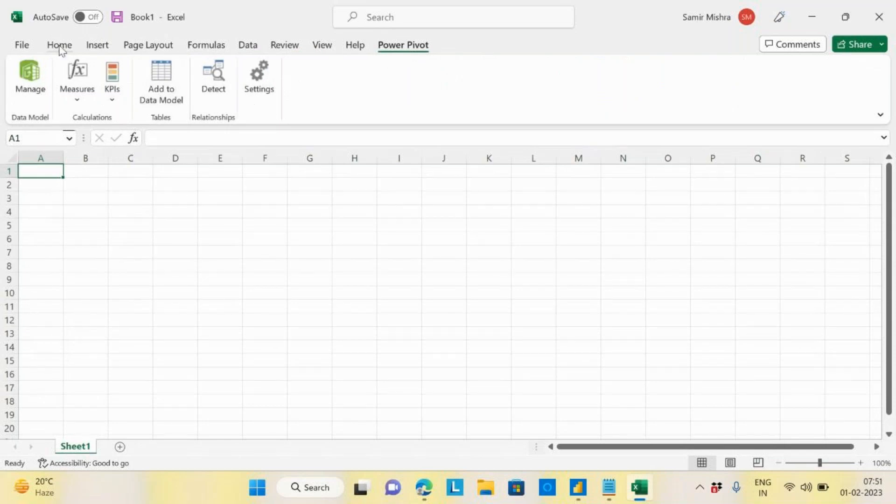
pyautogui.click(98, 47)
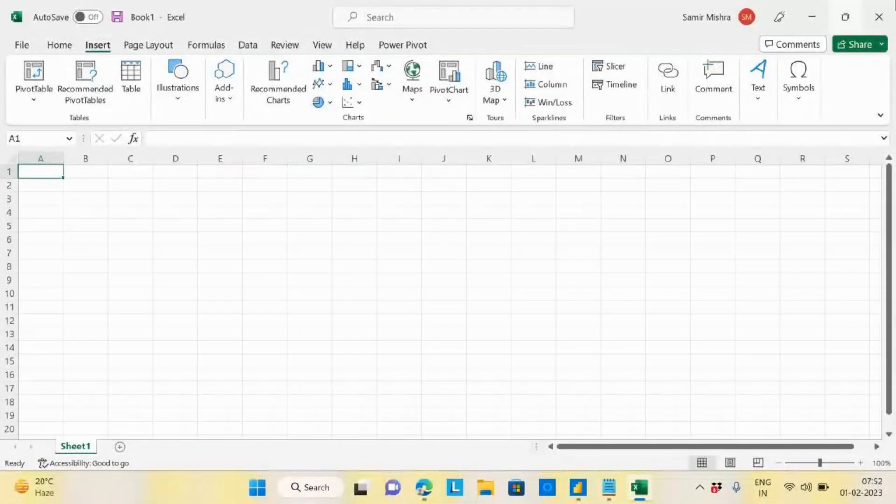
# Step: Minimize Excel, switch to Power BI Desktop, and delete the report's Page 2
pyautogui.click(818, 18)
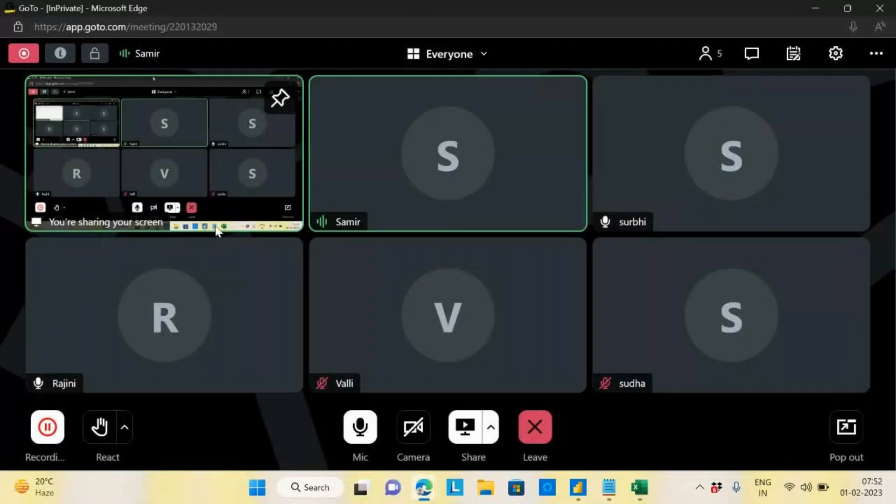
pyautogui.click(578, 487)
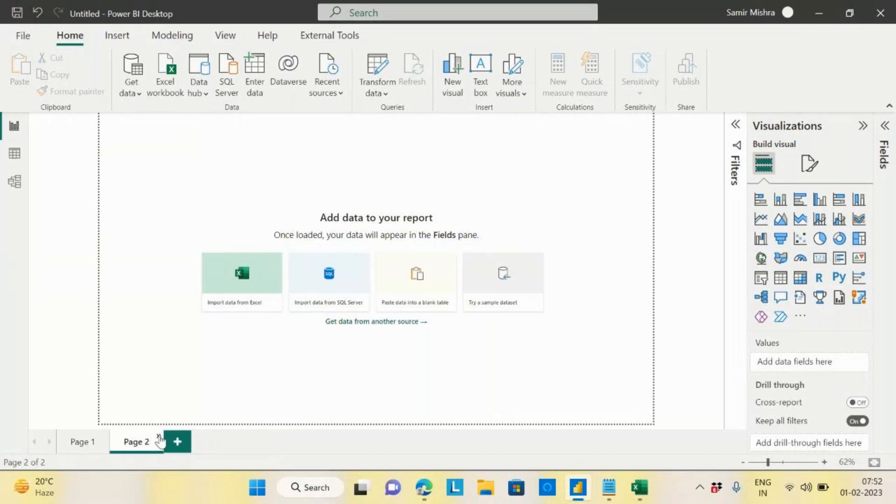
pyautogui.click(161, 441)
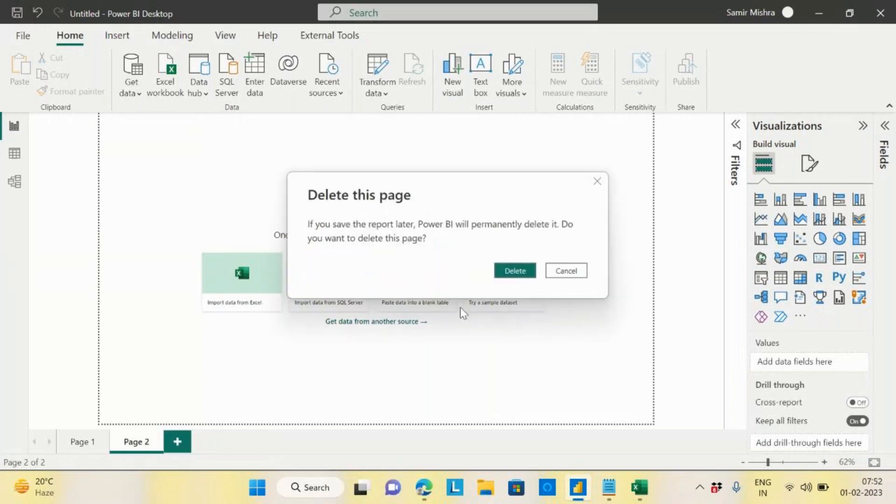
pyautogui.click(528, 270)
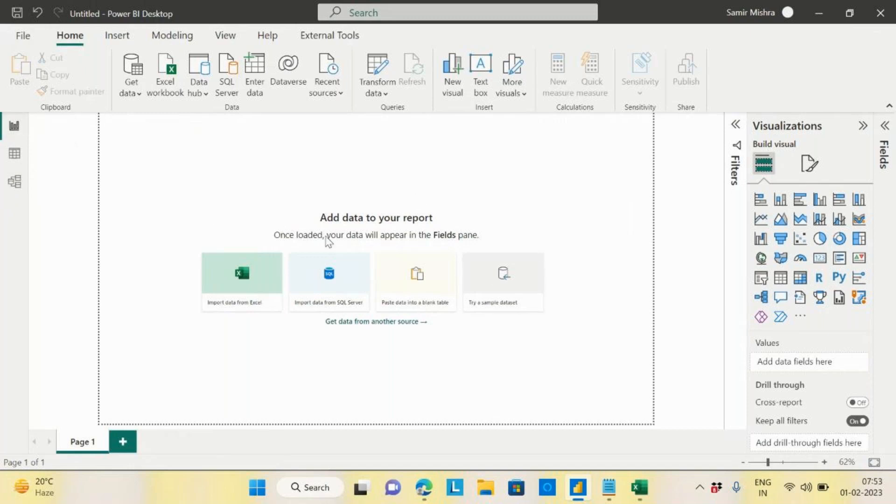
# Step: Highlight "Visualization" in the Notepad notes, and minimize them to show Power BI Desktop
pyautogui.click(609, 495)
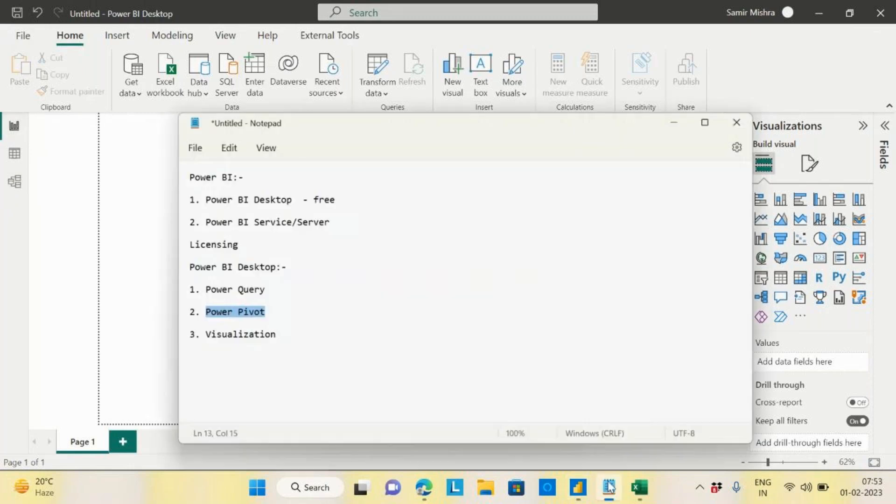
pyautogui.click(181, 329)
pyautogui.moveTo(190, 329); pyautogui.dragTo(286, 333)
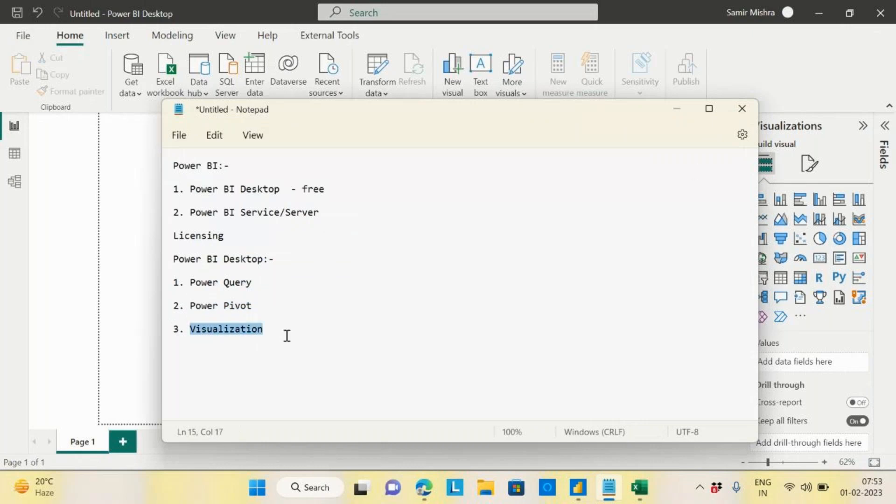
pyautogui.click(678, 111)
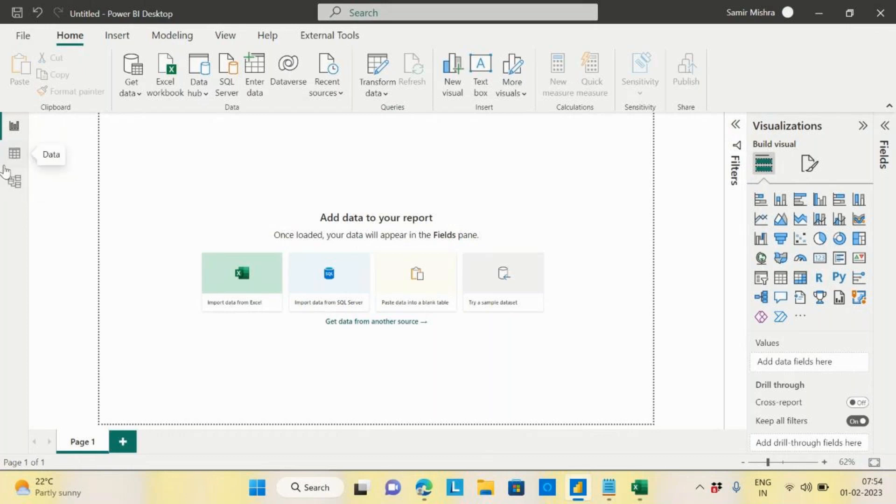
# Step: Open the Power Query Editor through Transform data, and preview it alongside the Power BI Desktop report window
pyautogui.click(376, 70)
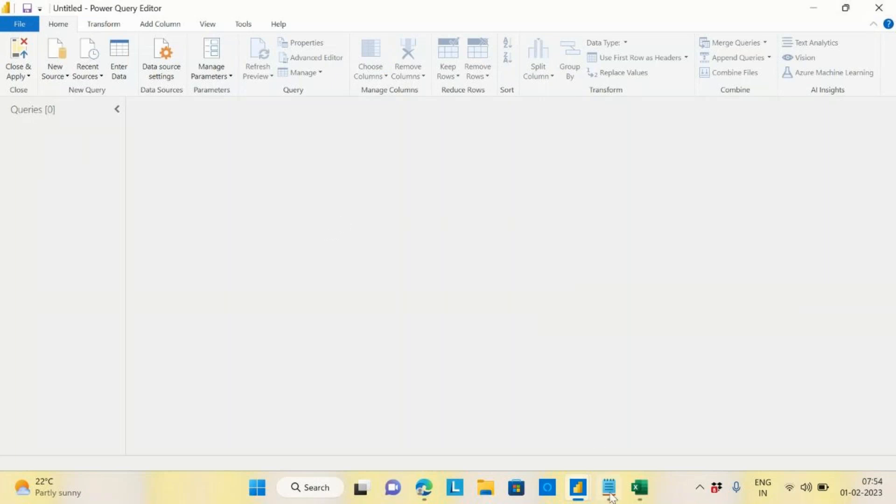
pyautogui.moveTo(585, 493)
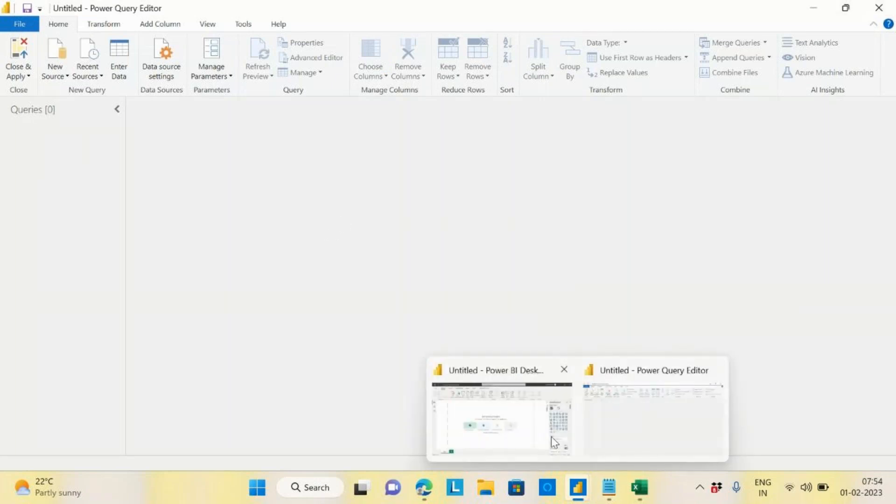
pyautogui.moveTo(533, 417)
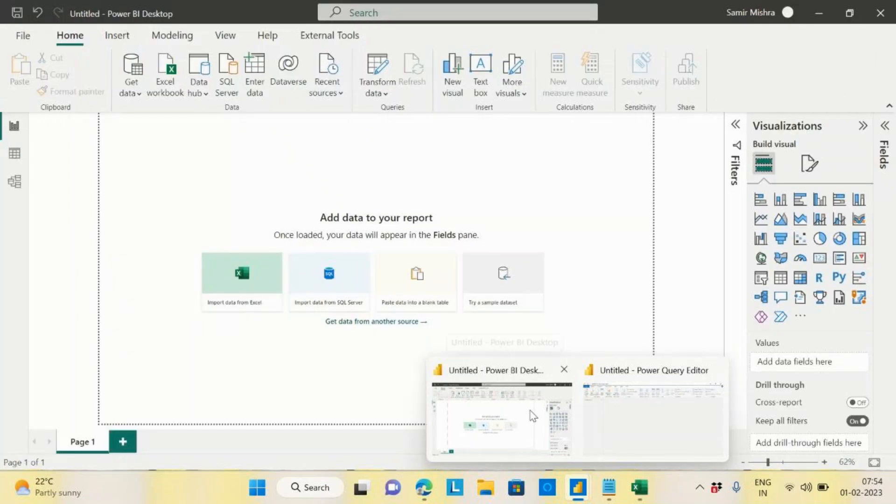
pyautogui.moveTo(673, 426)
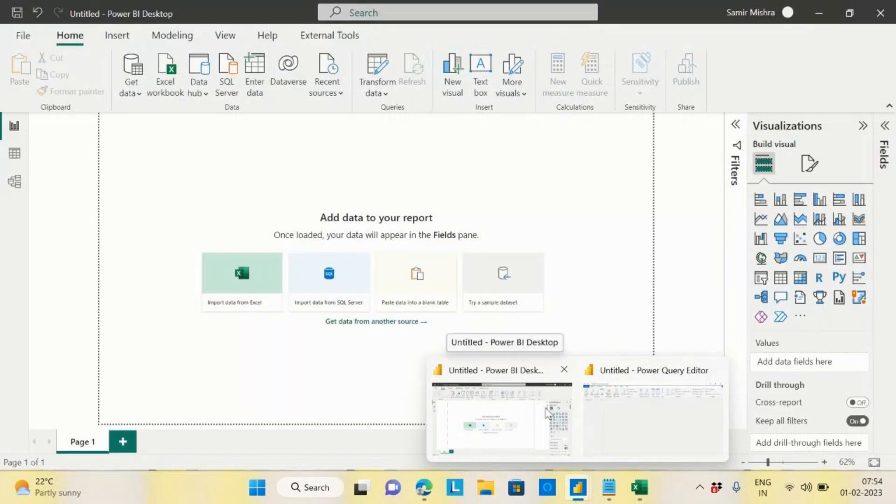
pyautogui.moveTo(700, 416)
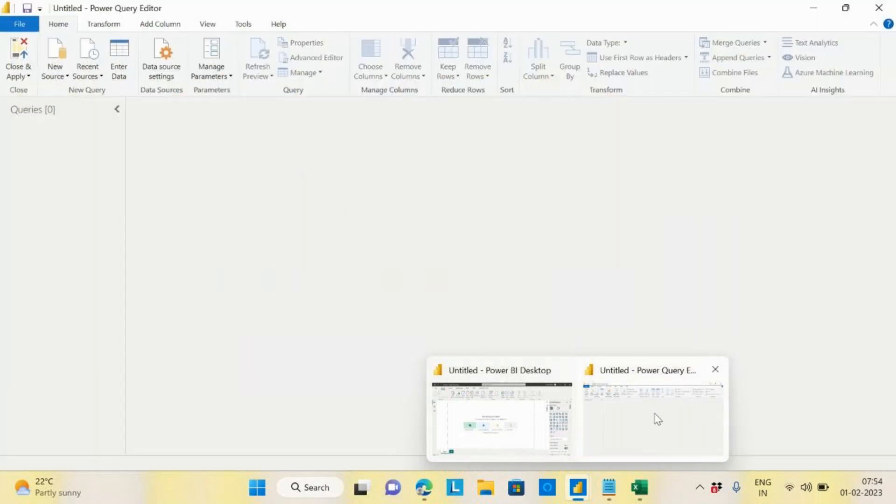
pyautogui.moveTo(506, 445)
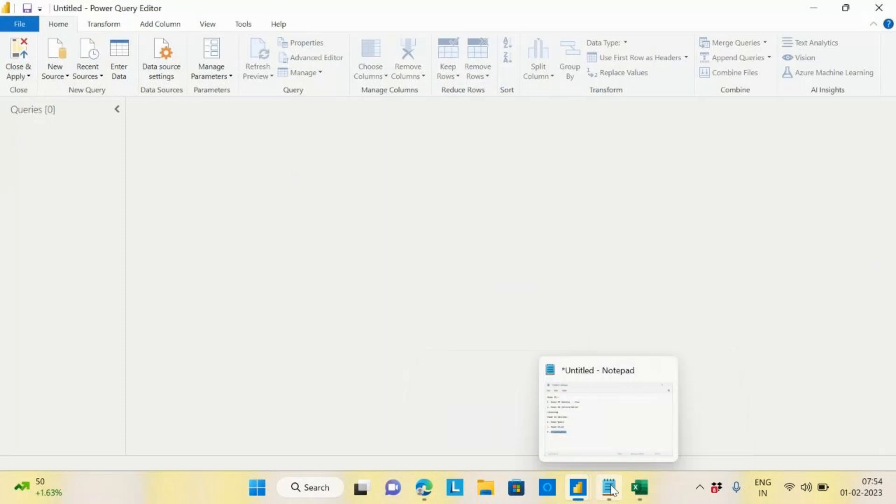
# Step: Highlight "Power Query" in the Notepad notes, minimize them, and close the Power Query Editor
pyautogui.click(609, 488)
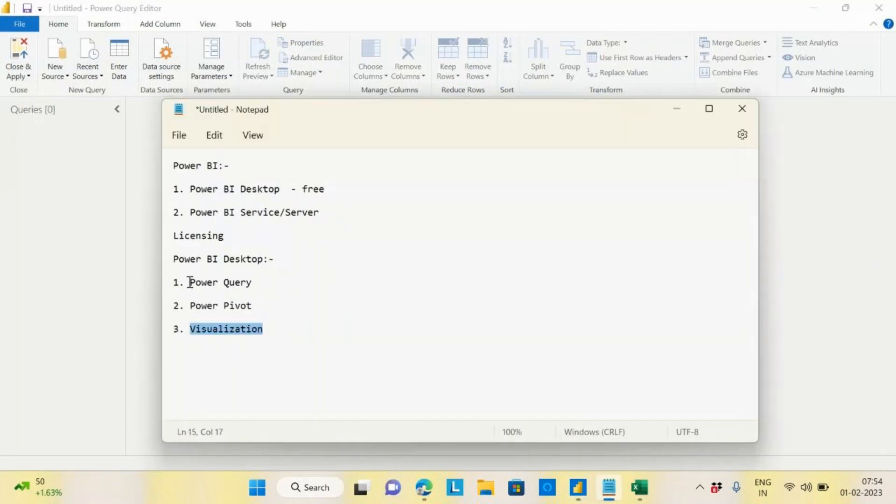
pyautogui.moveTo(191, 283); pyautogui.dragTo(260, 290)
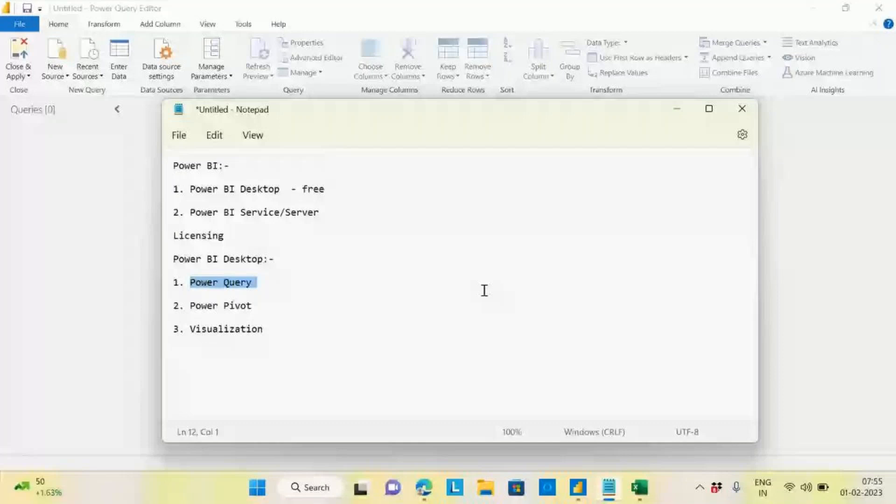
pyautogui.click(329, 306)
pyautogui.moveTo(189, 283); pyautogui.dragTo(247, 284)
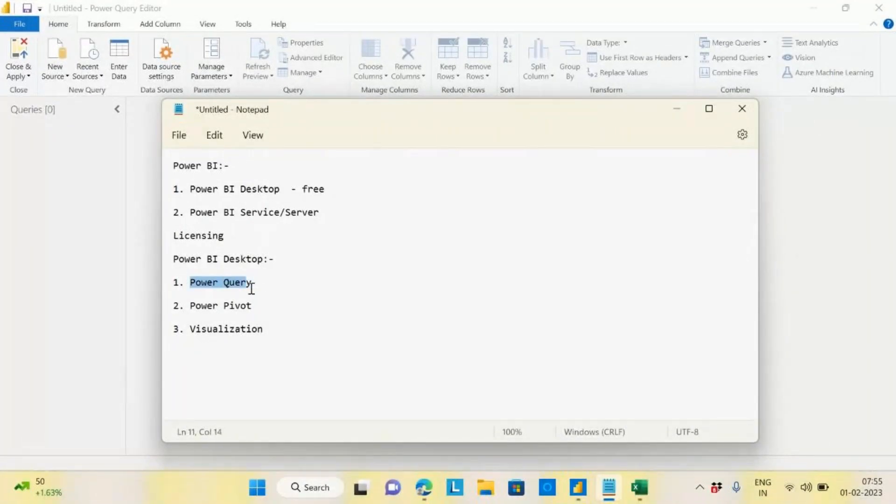
pyautogui.click(677, 110)
pyautogui.click(882, 8)
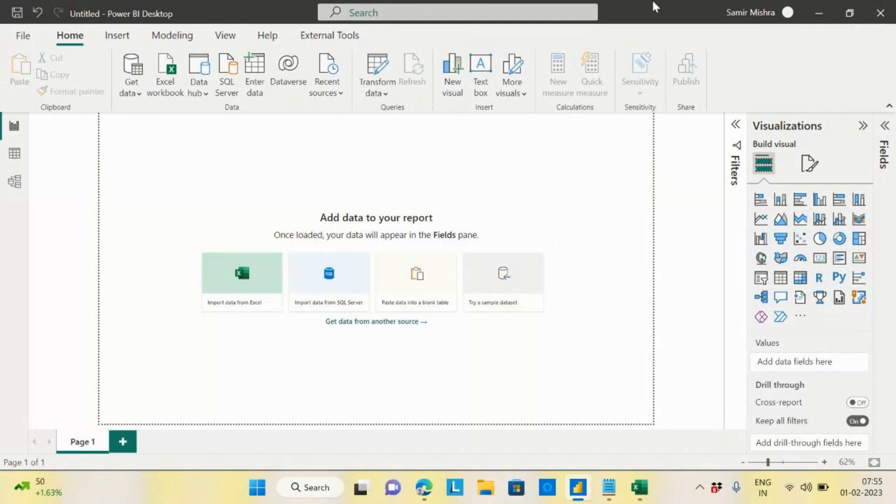
# Step: Move the Notepad window higher and add the line "Project 1:- Sales Vs Target" below the Visualization item
pyautogui.click(609, 488)
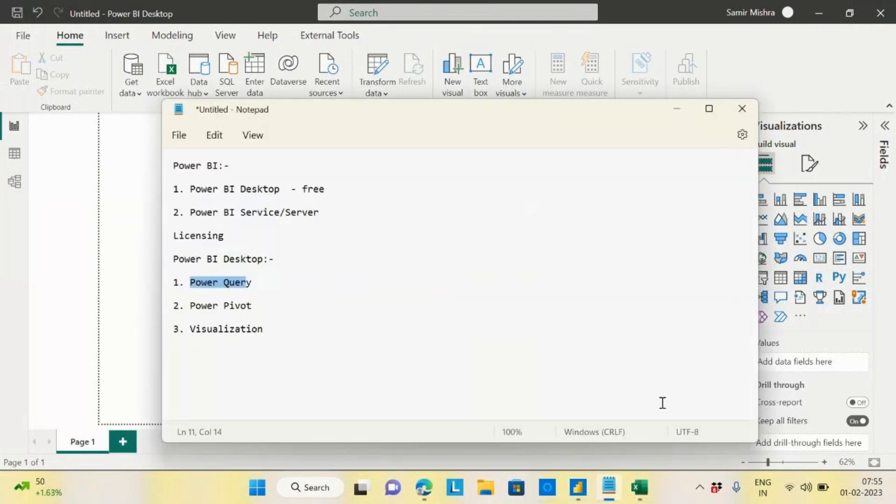
pyautogui.moveTo(613, 121); pyautogui.dragTo(640, 61)
pyautogui.click(326, 269)
pyautogui.press('Return')
pyautogui.press('Return')
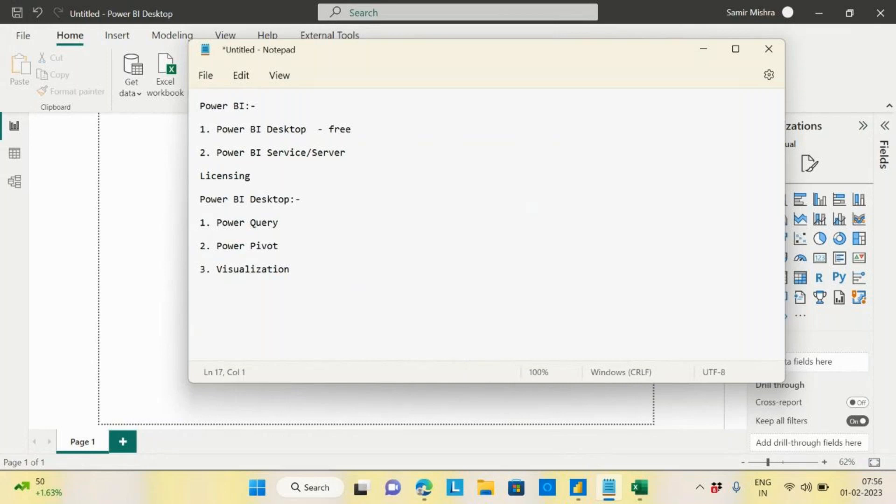
pyautogui.click(311, 274)
pyautogui.press('Return')
pyautogui.press('Return')
pyautogui.press('Return')
pyautogui.write('Projec')
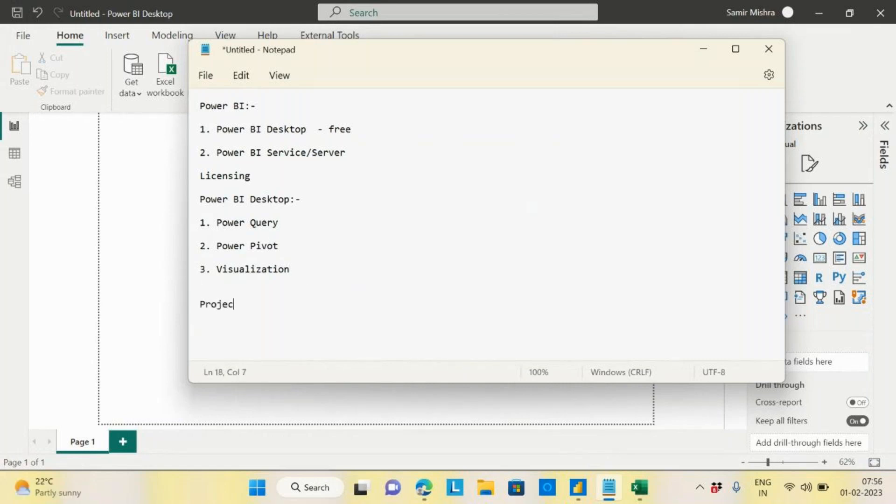
pyautogui.write('t 1:- Sles')
pyautogui.press('BackSpace')
pyautogui.press('BackSpace')
pyautogui.press('BackSpace')
pyautogui.press('BackSpace')
pyautogui.write('ales Vs Target')
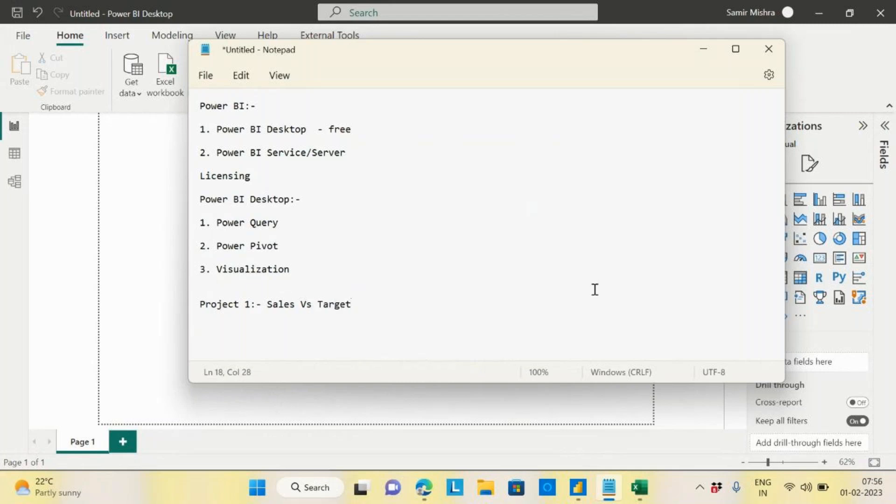
# Step: Minimize the notes and open the full Get Data list of sources in Power BI Desktop
pyautogui.click(703, 52)
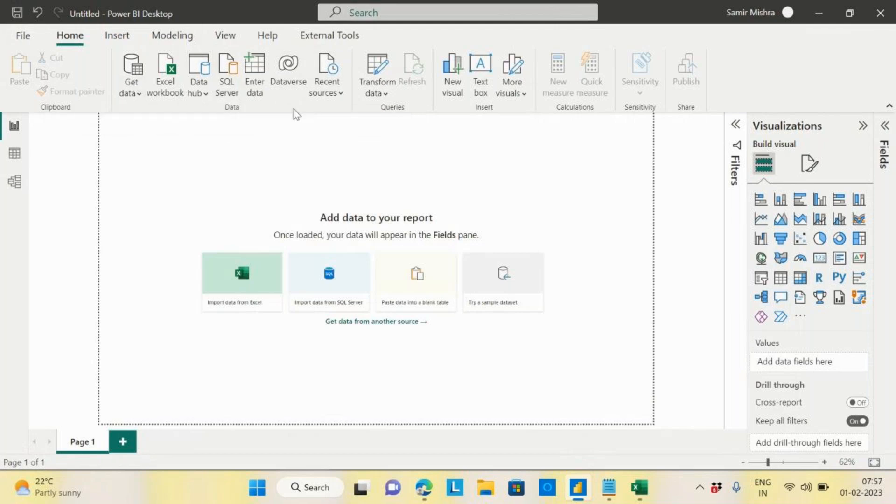
pyautogui.click(139, 94)
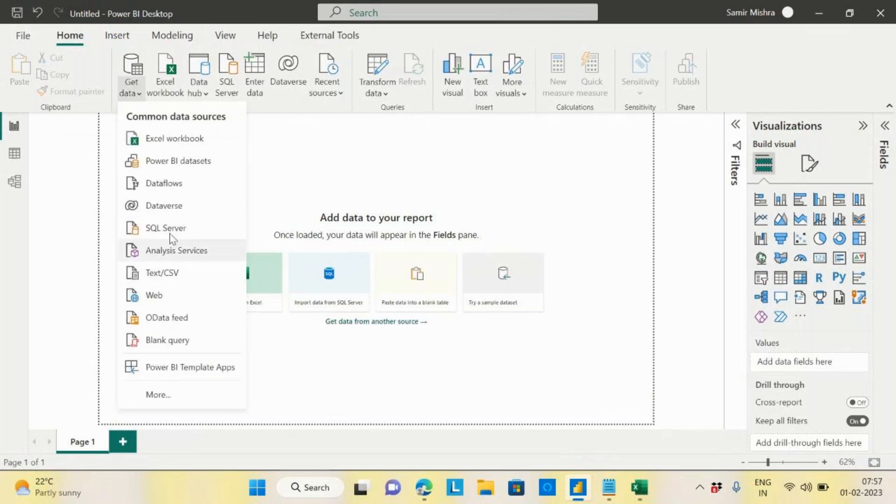
pyautogui.click(161, 397)
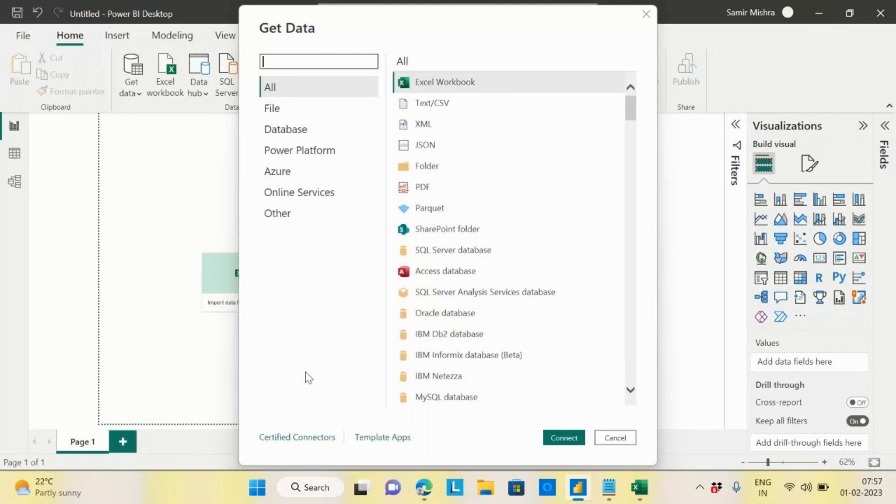
# Step: Examine the File and Database categories of the available data sources, and dismiss the Get Data list without connecting
pyautogui.click(273, 110)
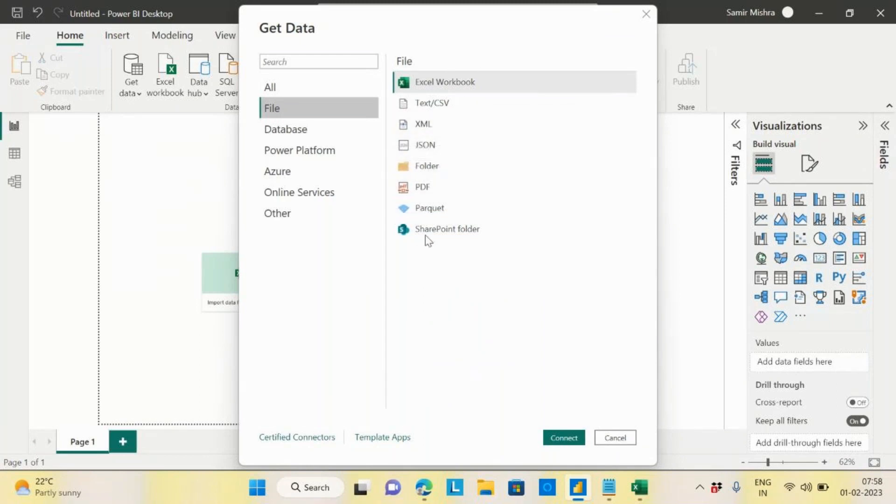
pyautogui.click(300, 130)
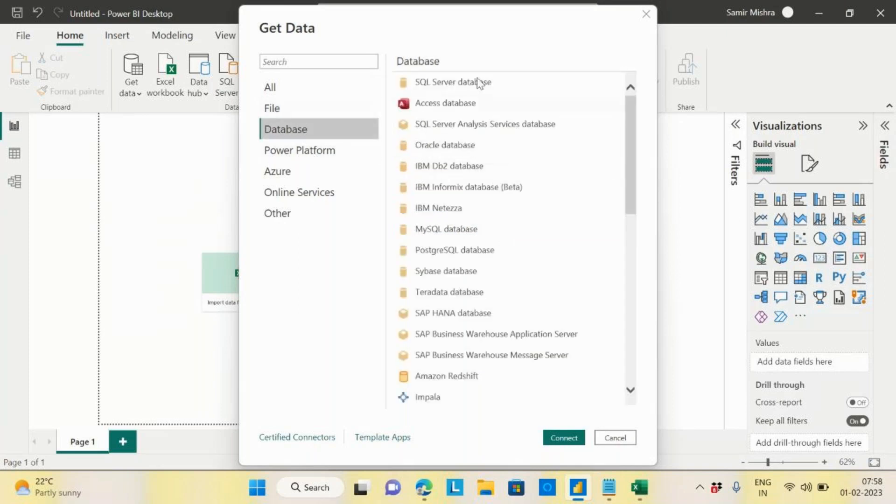
pyautogui.moveTo(628, 124); pyautogui.dragTo(574, 64)
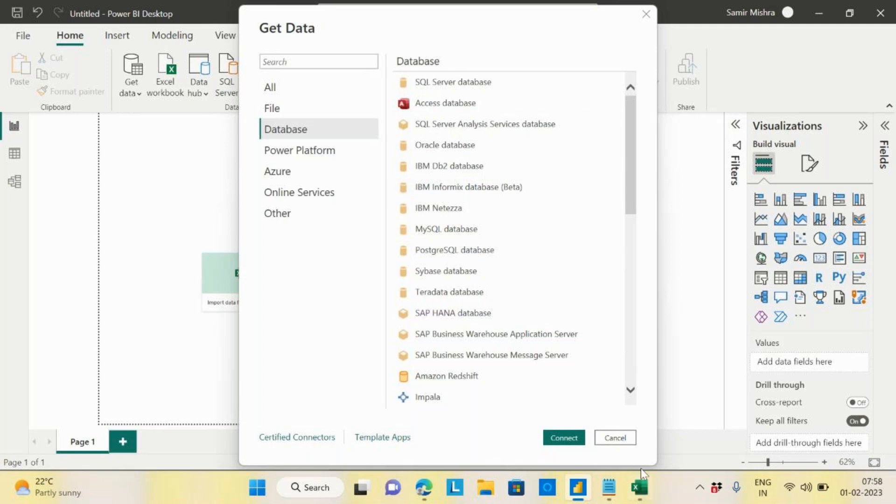
pyautogui.click(615, 439)
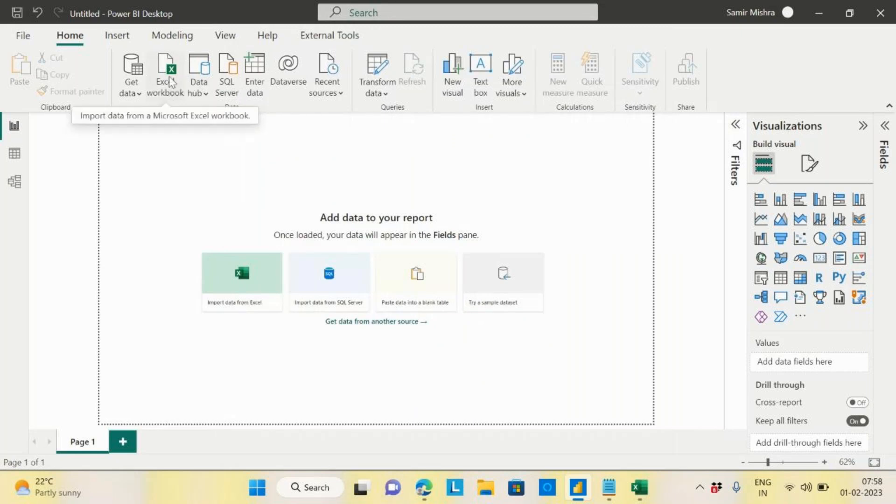
pyautogui.click(135, 96)
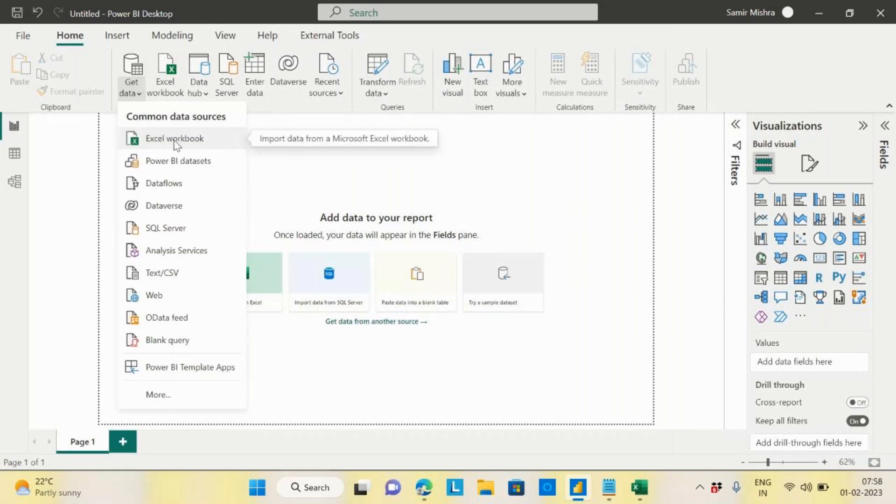
pyautogui.click(166, 396)
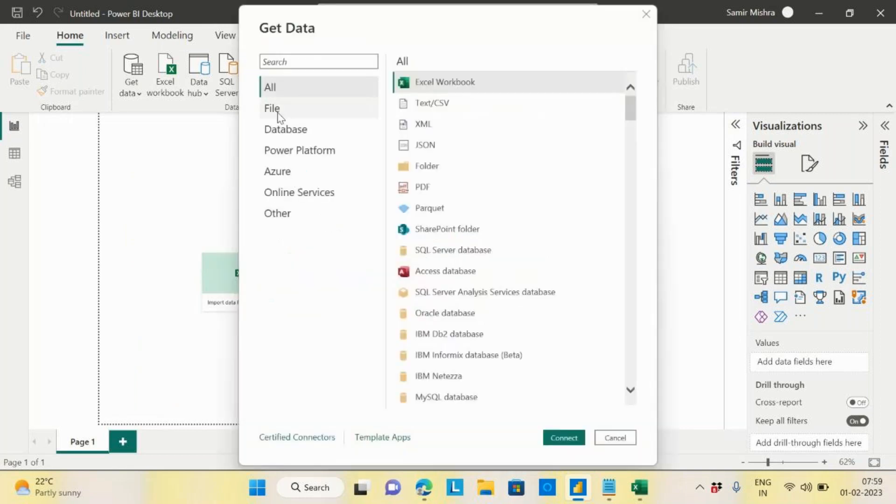
pyautogui.click(272, 108)
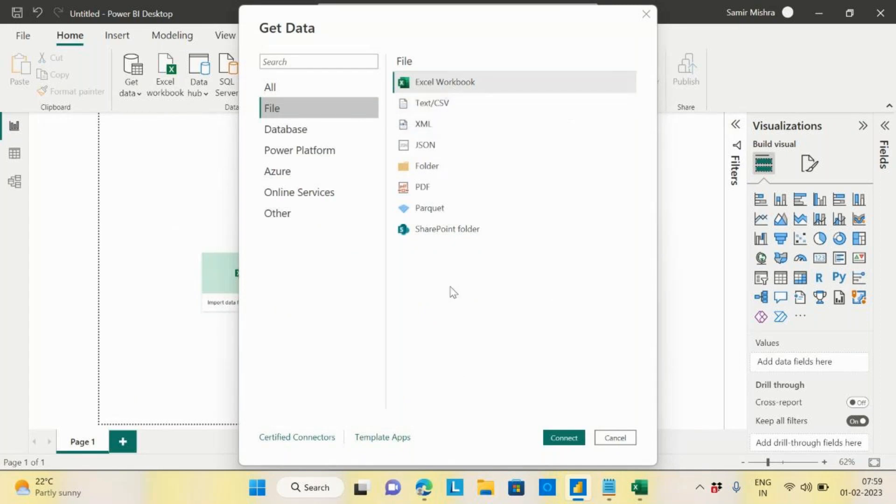
pyautogui.click(615, 438)
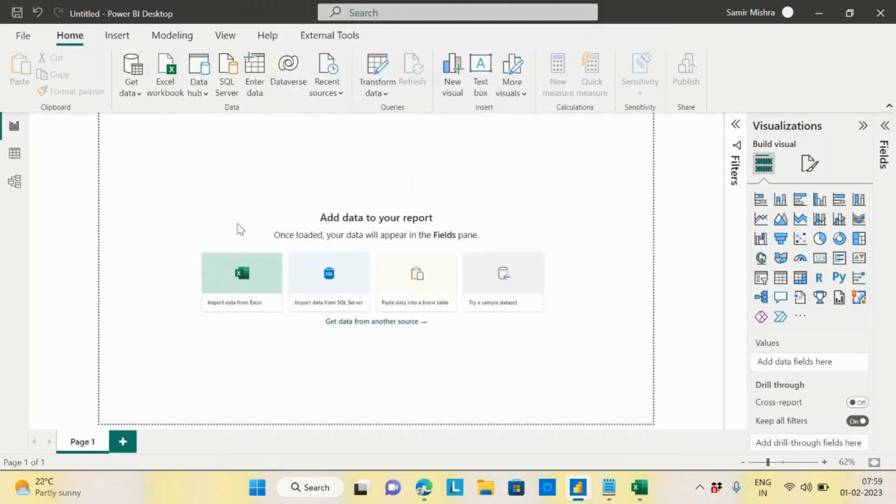
# Step: Import the SalesReport Excel workbook from the Power BI folder
pyautogui.click(169, 76)
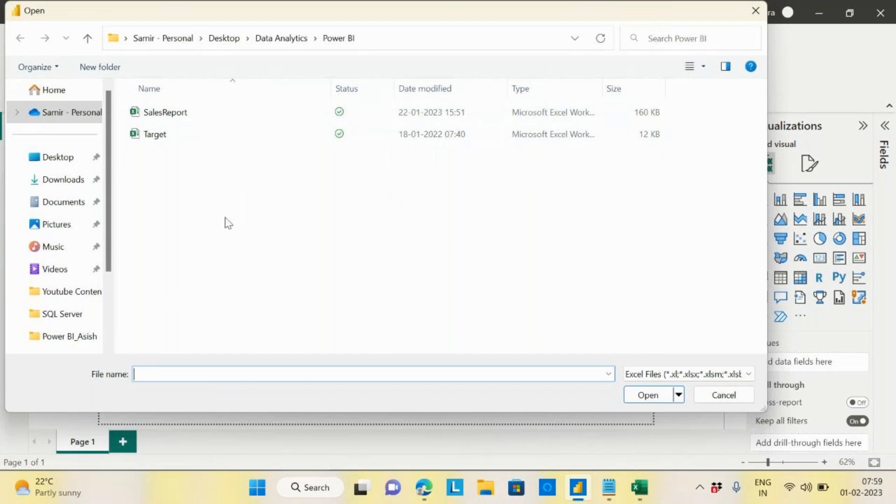
pyautogui.click(172, 115)
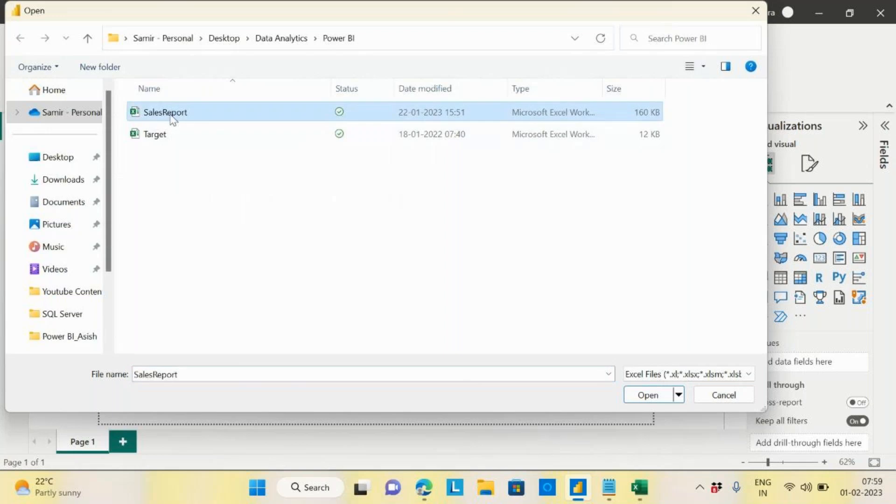
pyautogui.click(653, 397)
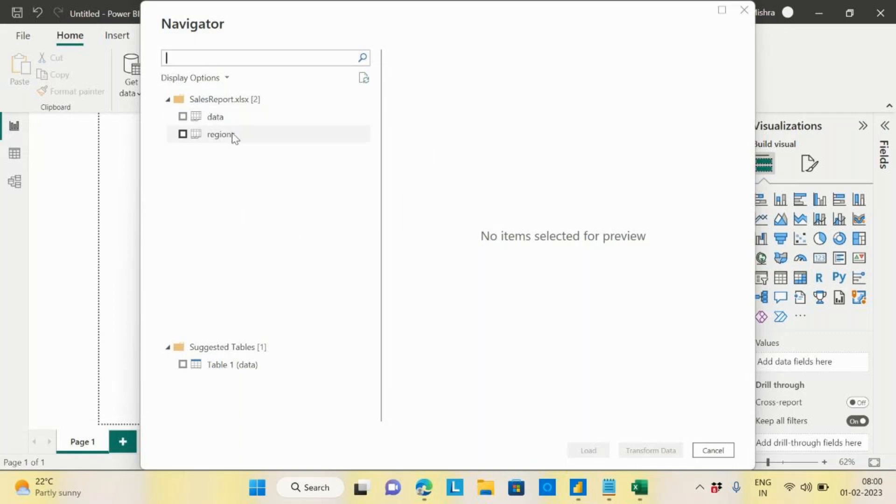
# Step: Preview and select the data and regions sheets of SalesReport.xlsx, and load both into the report
pyautogui.click(184, 120)
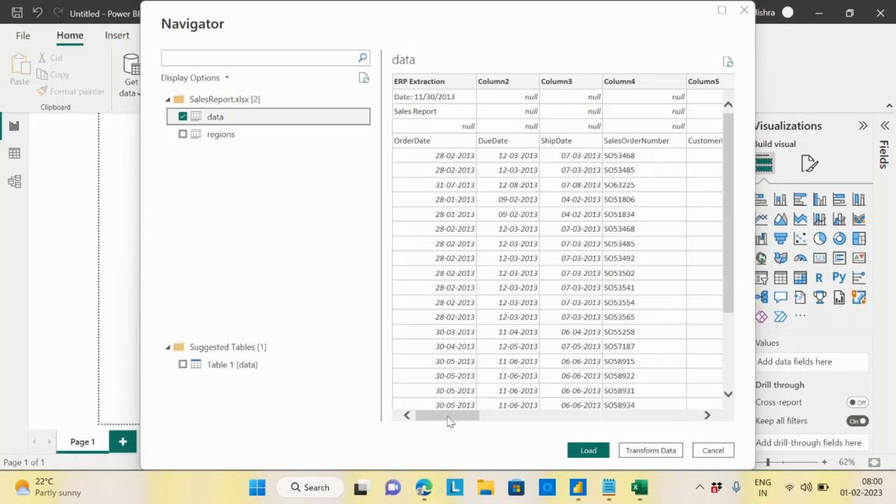
pyautogui.moveTo(449, 417); pyautogui.dragTo(346, 424)
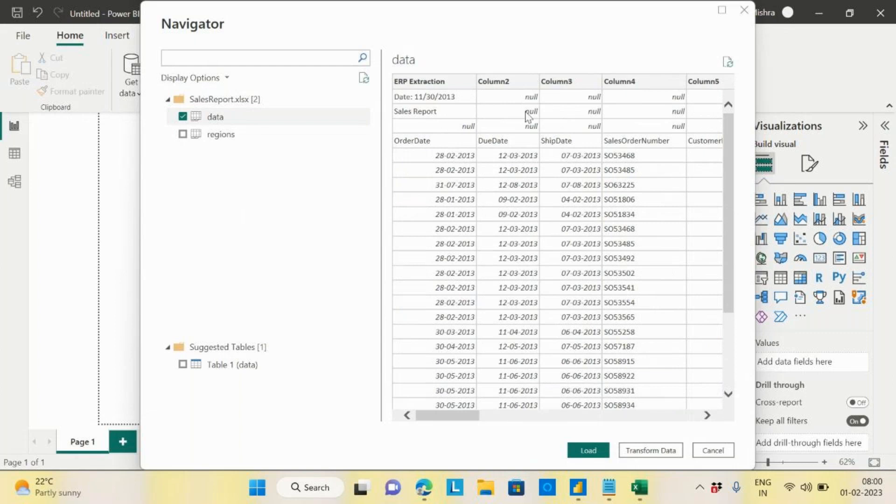
pyautogui.moveTo(454, 424); pyautogui.dragTo(572, 60)
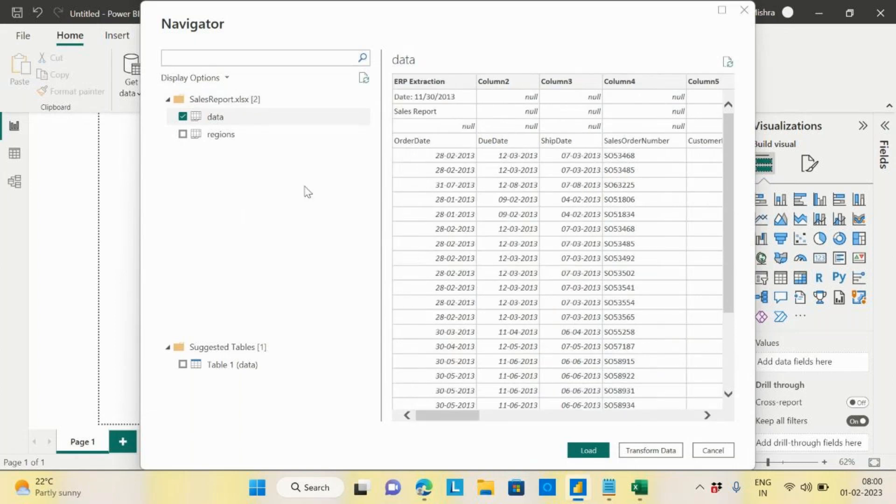
pyautogui.click(183, 134)
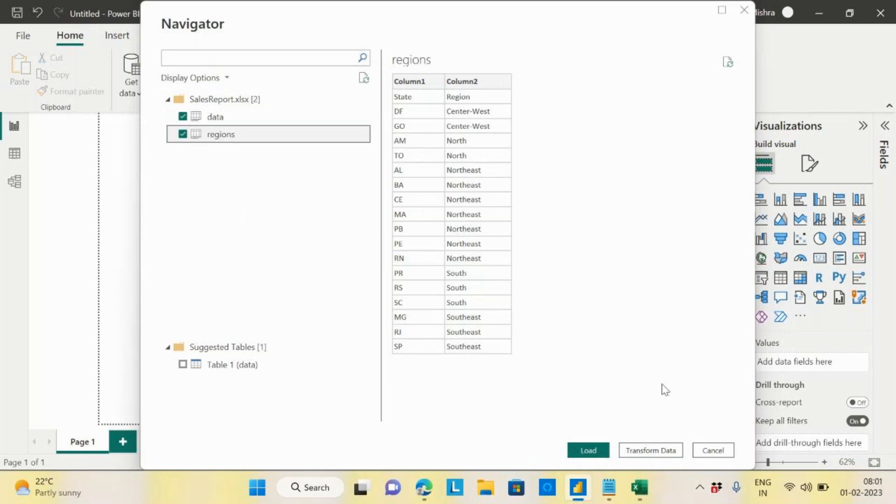
pyautogui.click(590, 455)
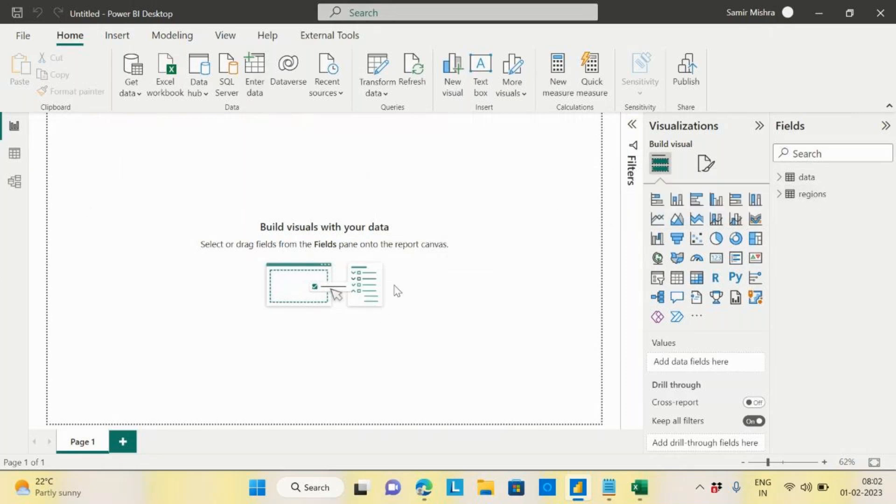
# Step: Review the loaded data and regions tables in Data view, and show both in Model view with the Properties pane collapsed
pyautogui.click(17, 162)
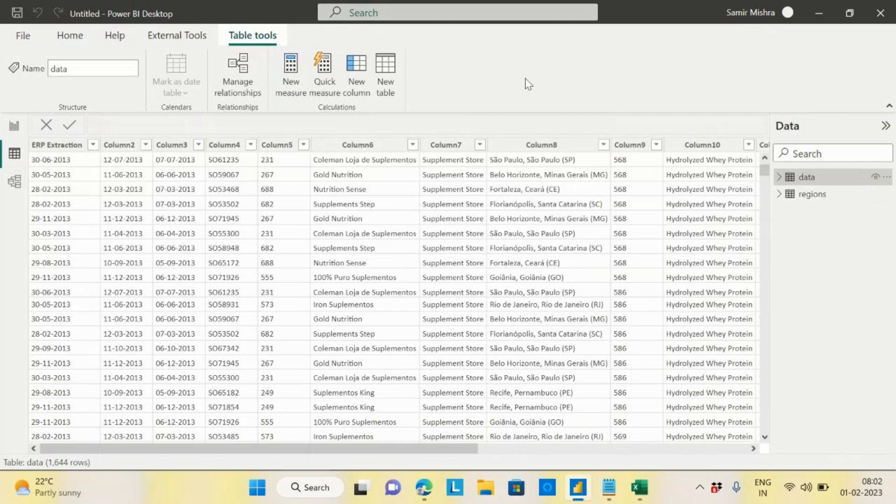
pyautogui.click(813, 194)
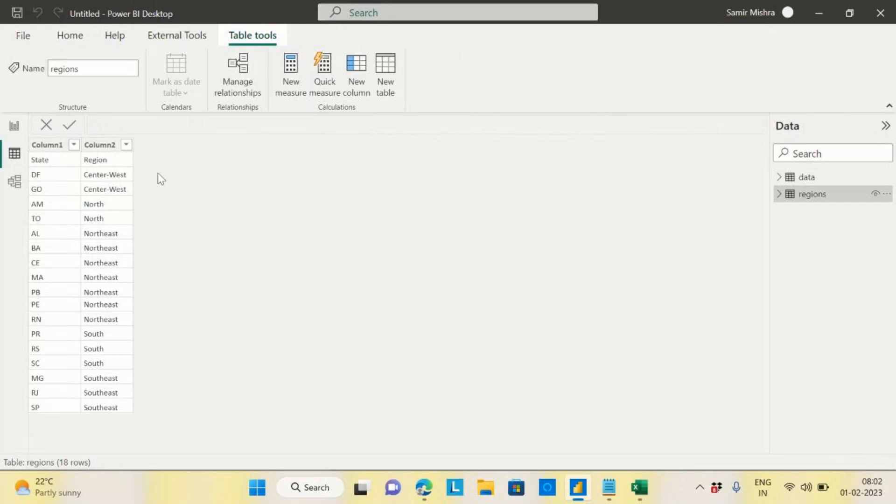
pyautogui.click(808, 179)
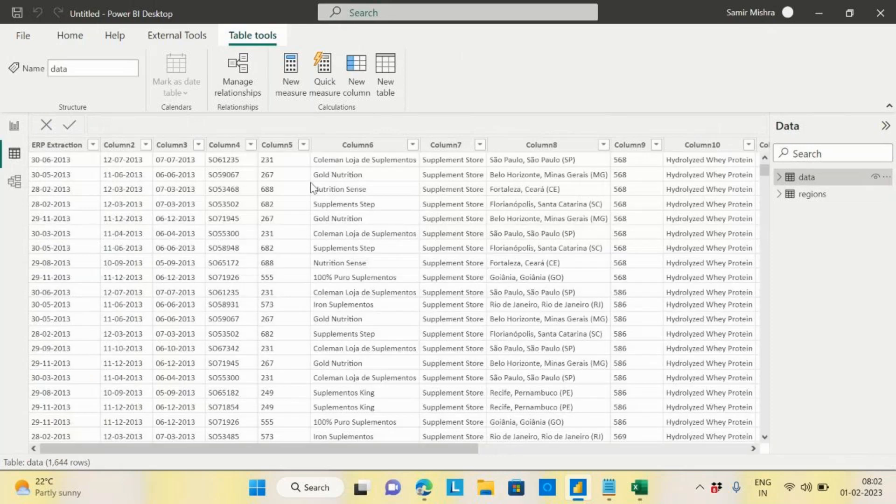
pyautogui.moveTo(423, 453)
pyautogui.mouseDown()
pyautogui.moveTo(573, 453)
pyautogui.moveTo(411, 453)
pyautogui.mouseUp()
pyautogui.click(15, 182)
pyautogui.click(688, 133)
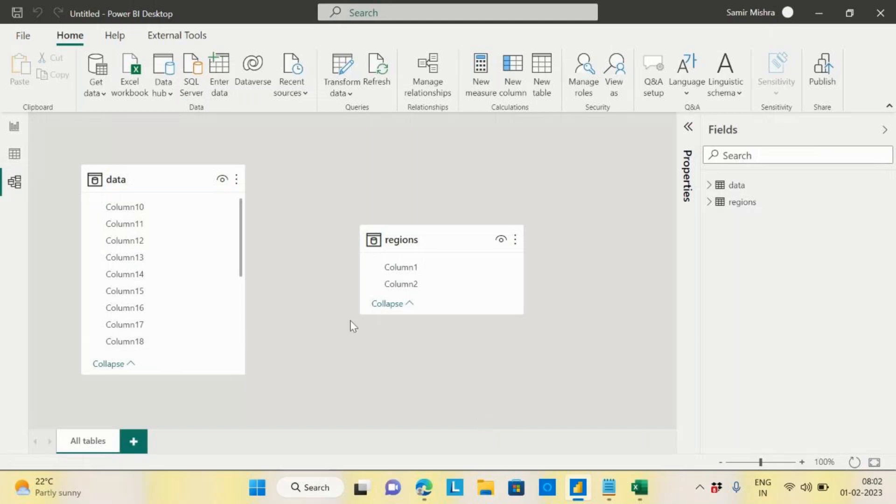
# Step: In Data view, examine the data table's columns through Column18 and the Column1 and Column2 headers of the regions table
pyautogui.click(15, 158)
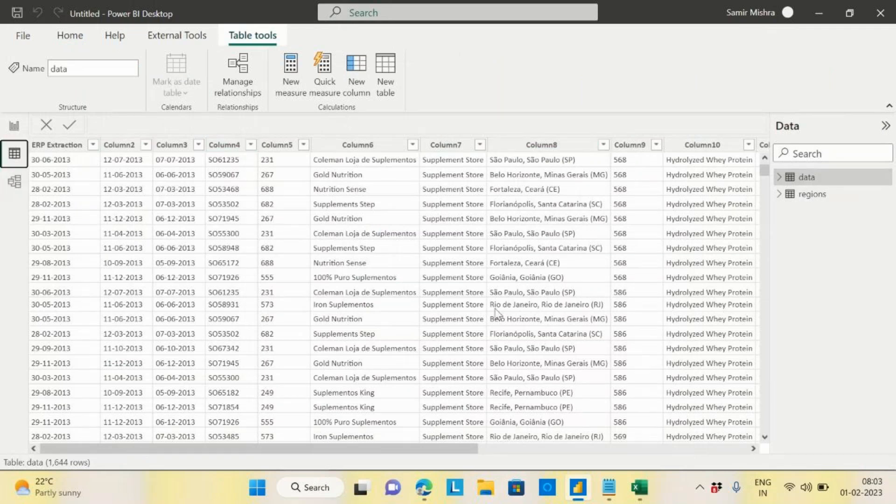
pyautogui.moveTo(343, 453); pyautogui.dragTo(646, 456)
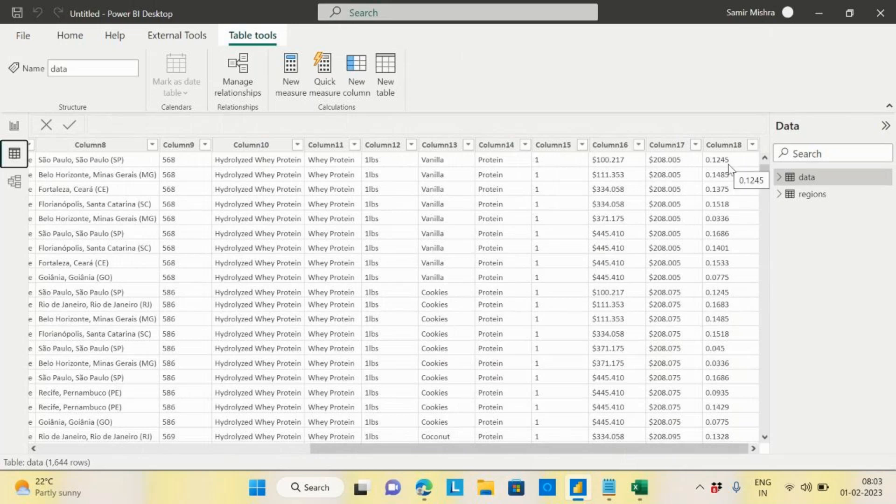
pyautogui.moveTo(515, 452); pyautogui.dragTo(88, 483)
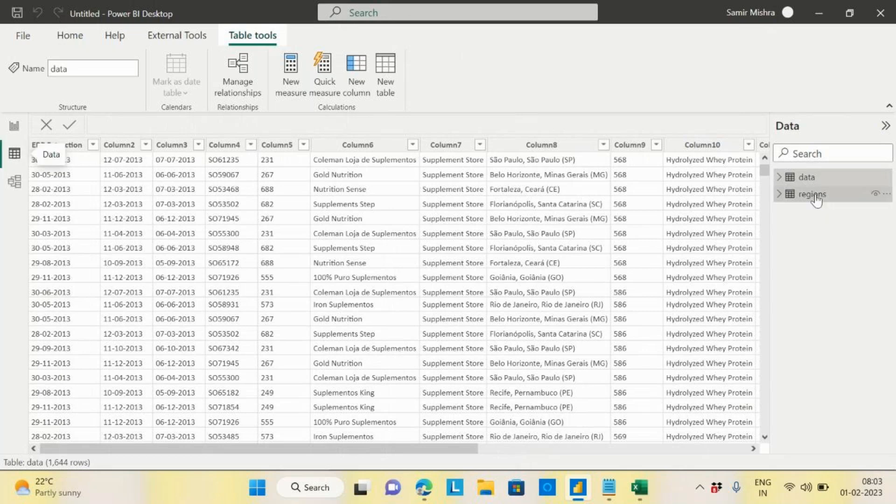
pyautogui.click(815, 194)
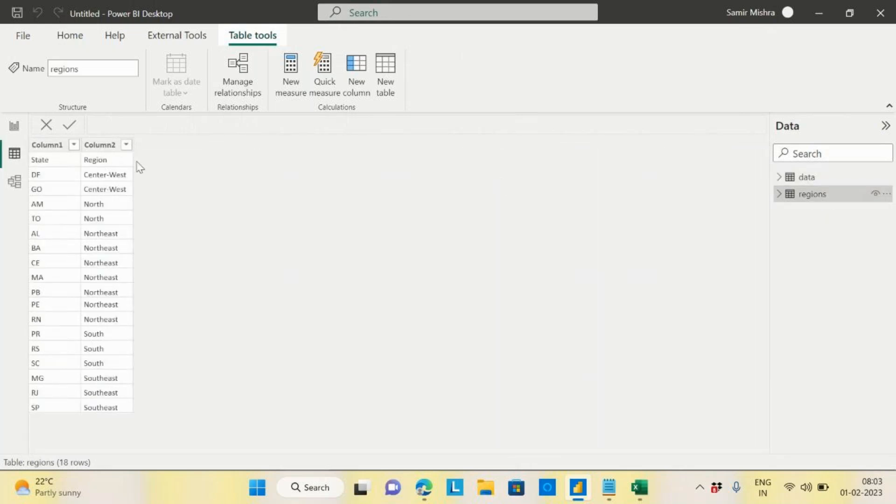
pyautogui.click(46, 146)
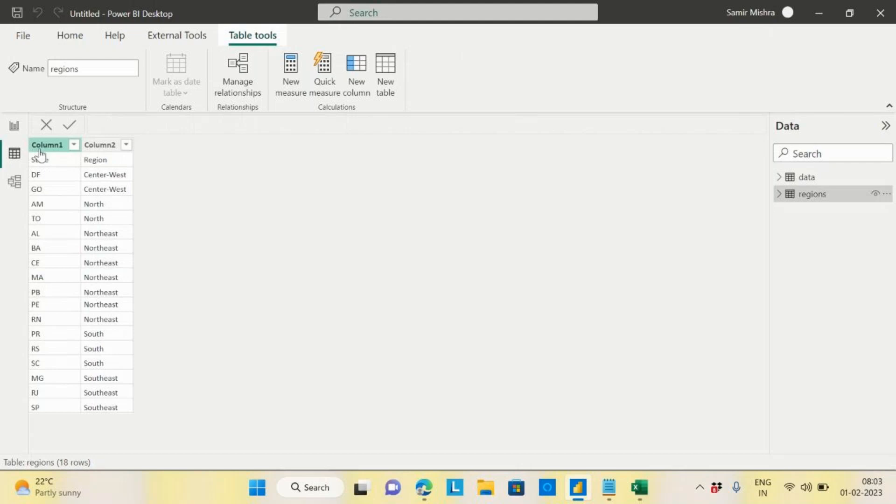
pyautogui.click(107, 147)
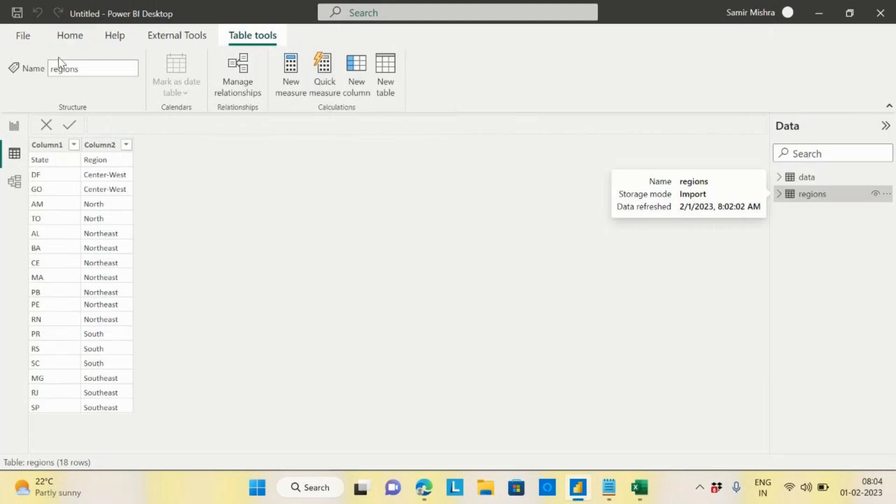
# Step: Compare the Home commands offered in Report, Data and Model views, and return to Report view
pyautogui.click(15, 128)
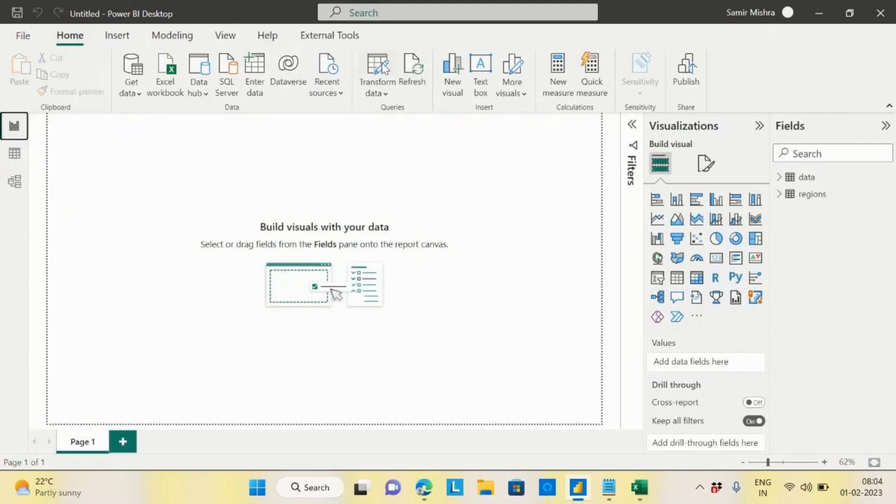
pyautogui.click(15, 154)
pyautogui.click(70, 37)
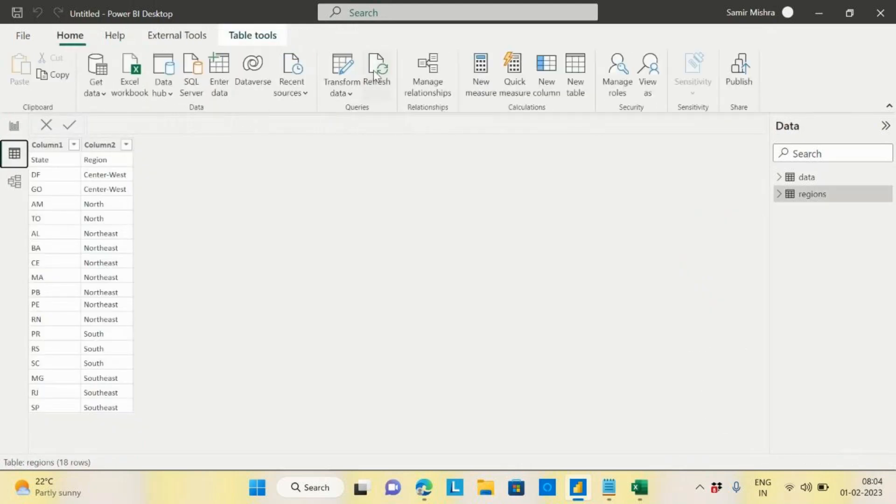
pyautogui.click(14, 181)
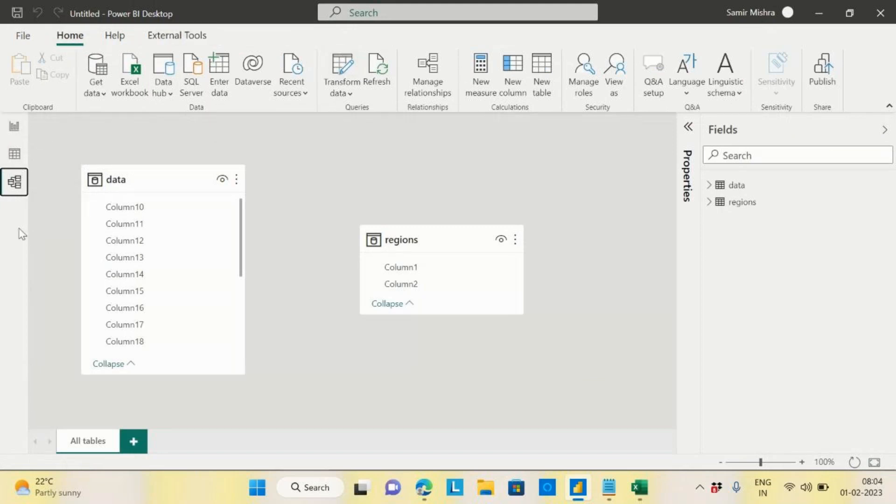
pyautogui.click(15, 127)
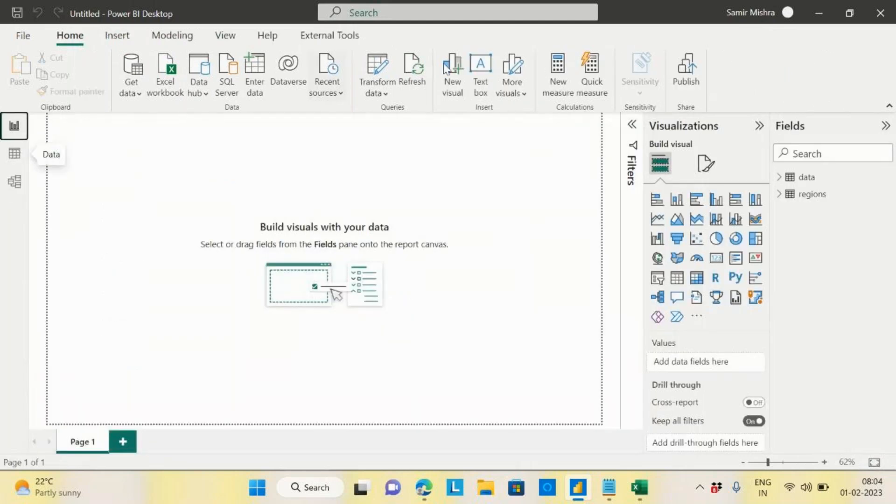
# Step: Open the loaded queries in the Power Query Editor and look through its Transform, Add Column, View, Tools and Help commands
pyautogui.click(379, 70)
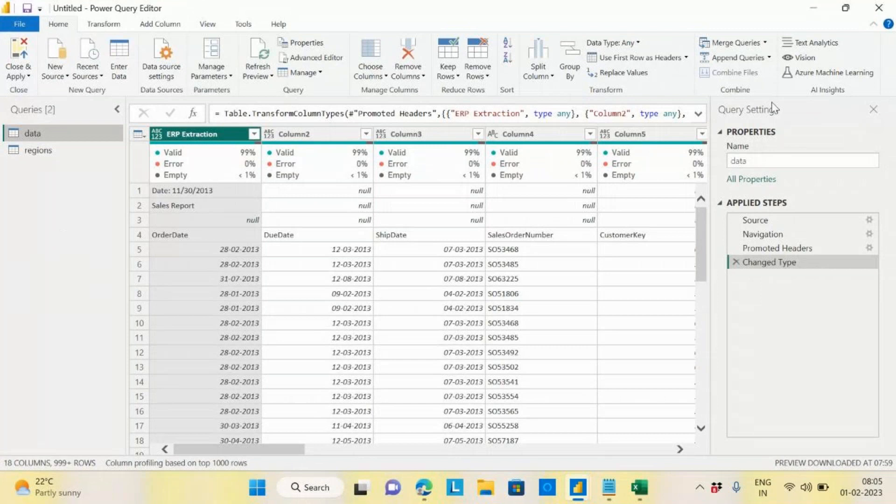
pyautogui.click(60, 176)
pyautogui.click(111, 27)
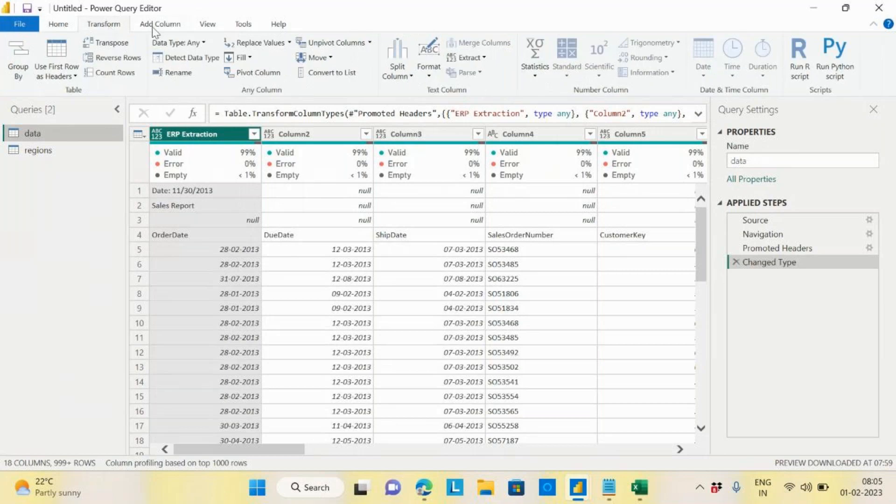
pyautogui.click(161, 26)
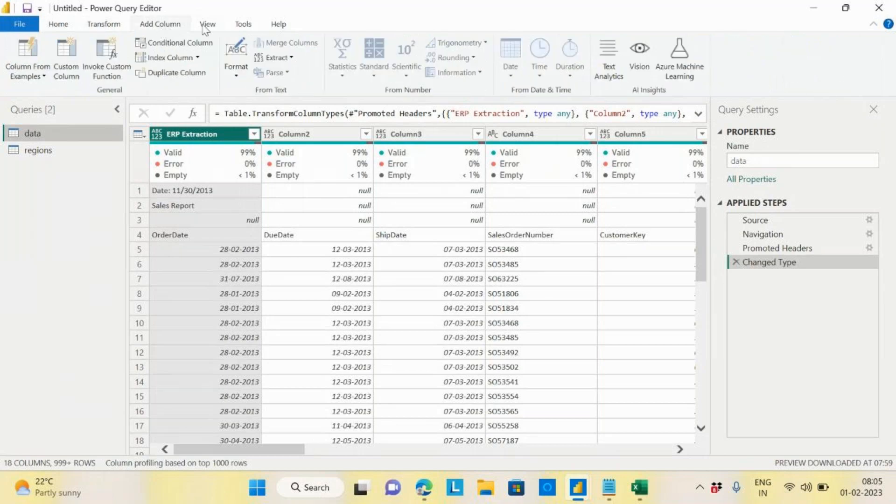
pyautogui.click(205, 27)
pyautogui.click(242, 25)
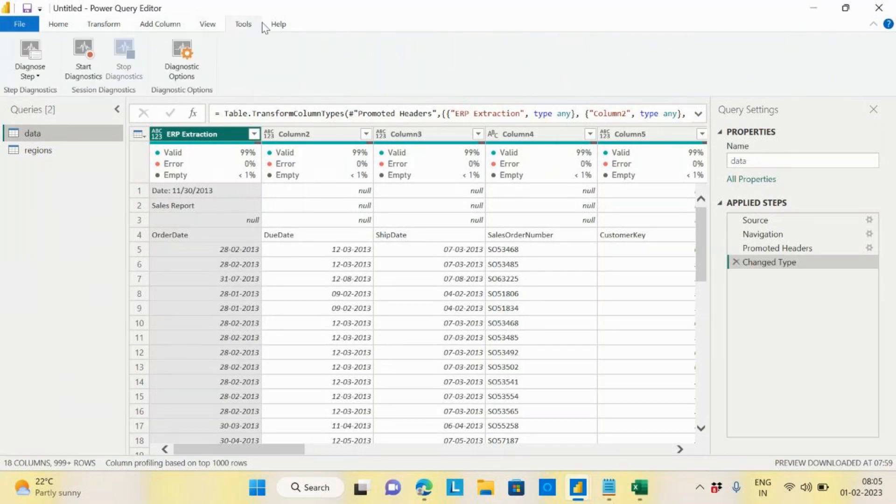
pyautogui.click(277, 26)
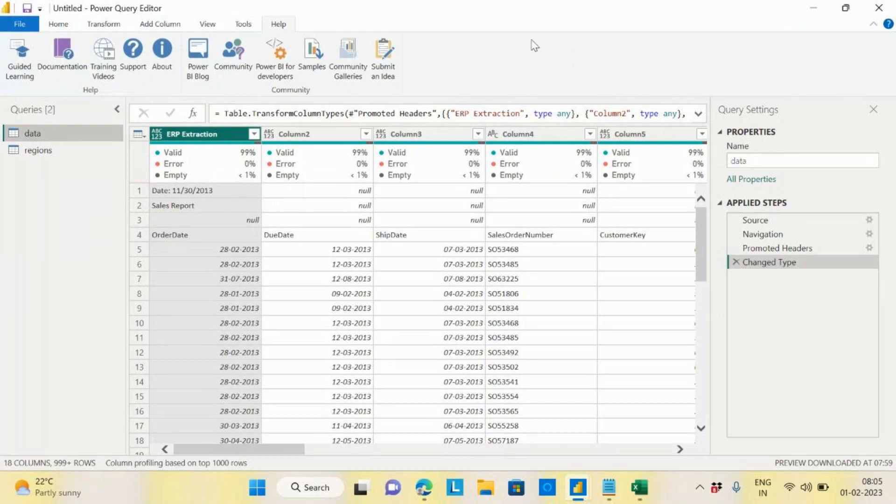
# Step: Look through the data query's preview rows down to about row 500 and return to the first rows
pyautogui.click(60, 25)
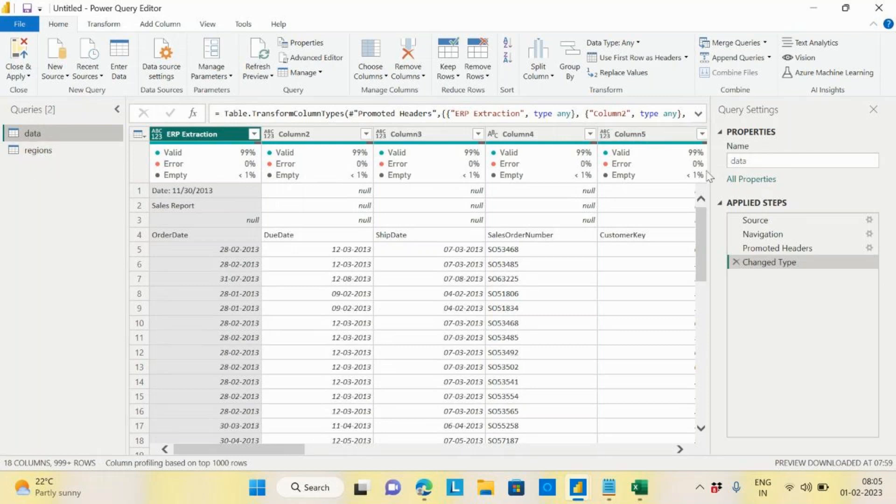
pyautogui.moveTo(229, 451); pyautogui.dragTo(187, 462)
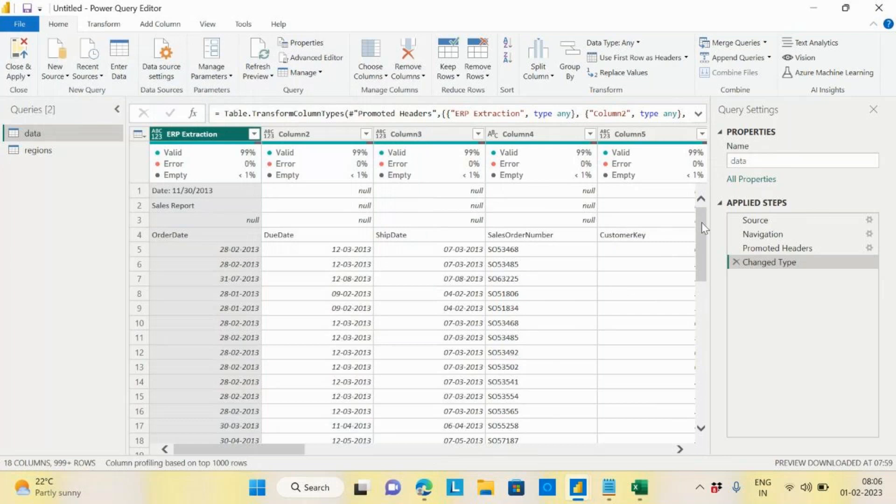
pyautogui.moveTo(702, 223); pyautogui.dragTo(705, 457)
pyautogui.scroll(-13, 624, 316)
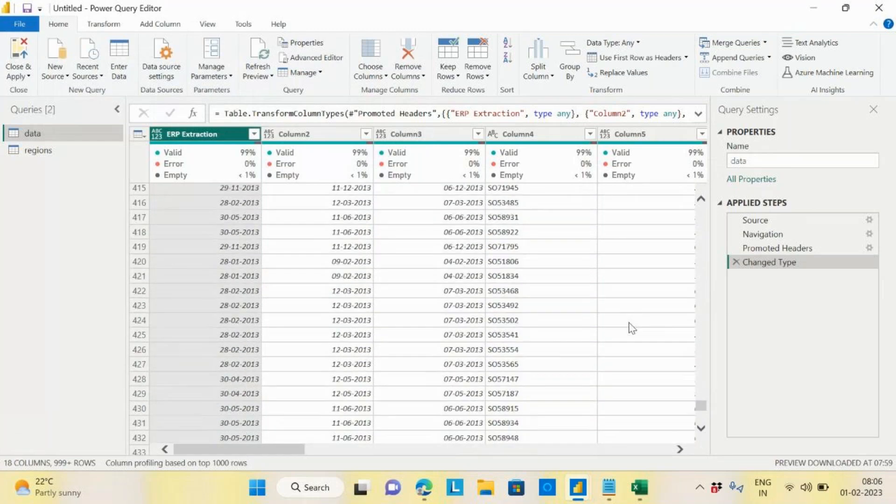
pyautogui.scroll(-13, 633, 323)
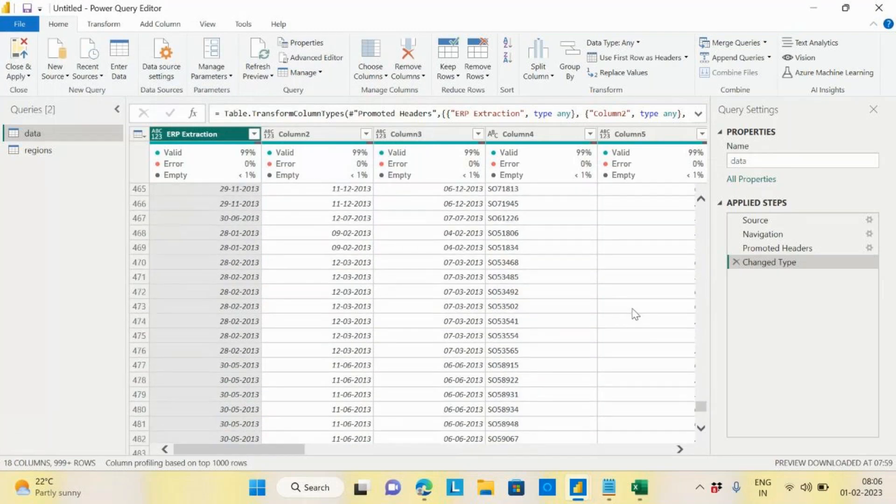
pyautogui.scroll(-6, 633, 310)
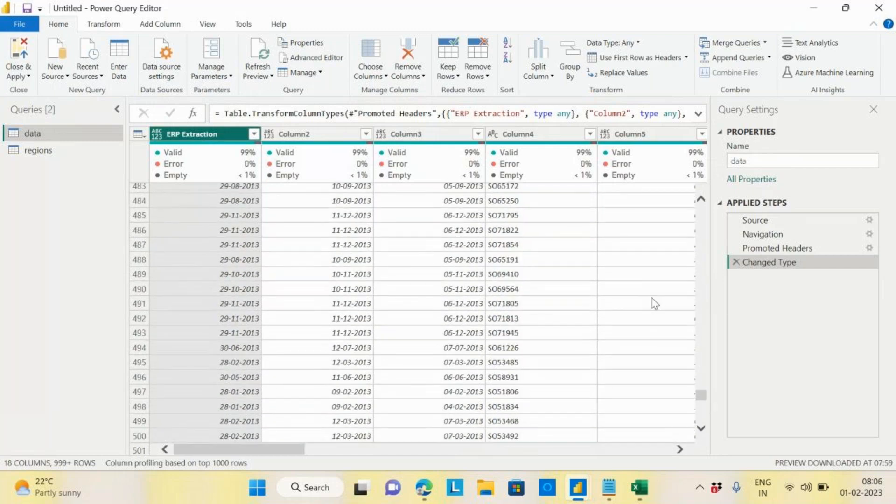
pyautogui.moveTo(701, 395); pyautogui.dragTo(684, 160)
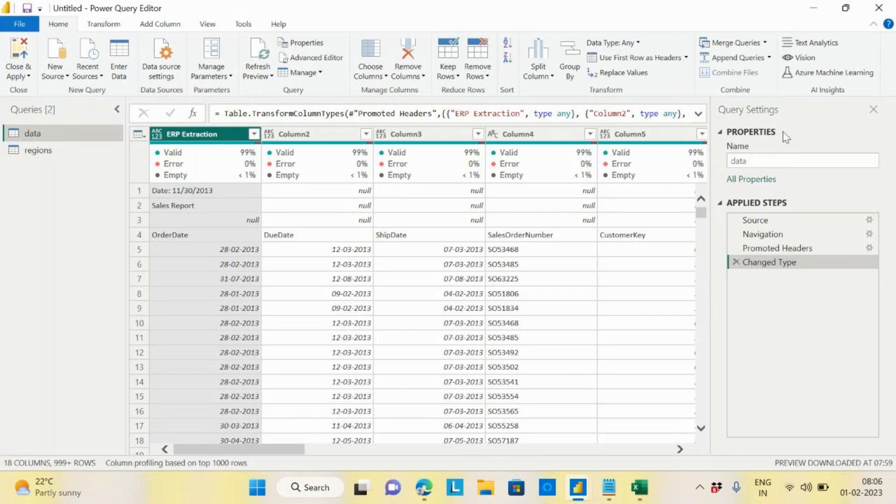
pyautogui.click(758, 161)
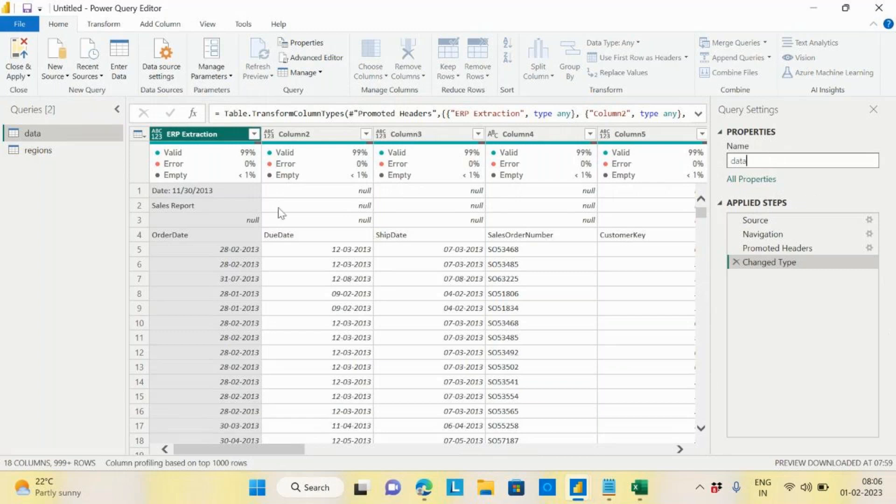
pyautogui.click(1, 231)
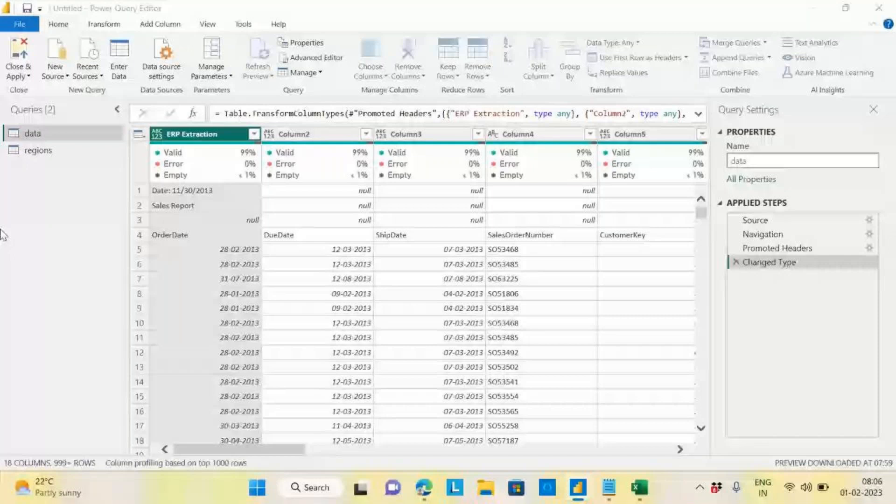
pyautogui.click(1, 230)
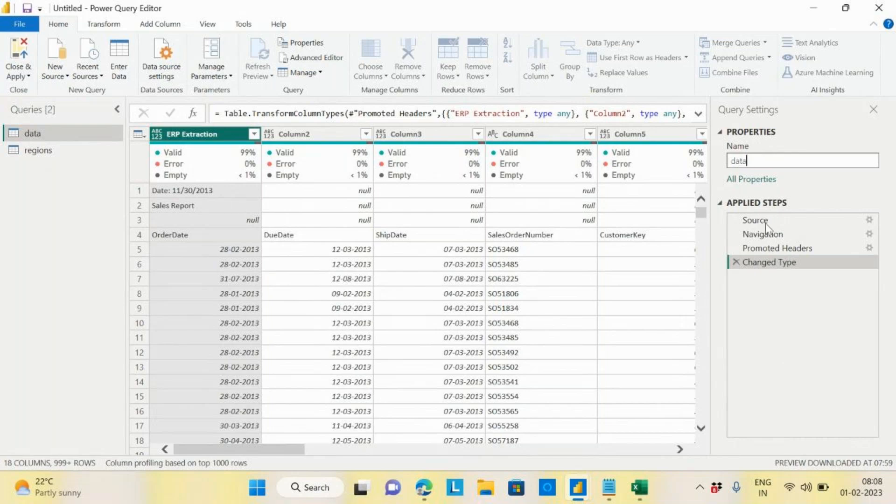
pyautogui.press('Return')
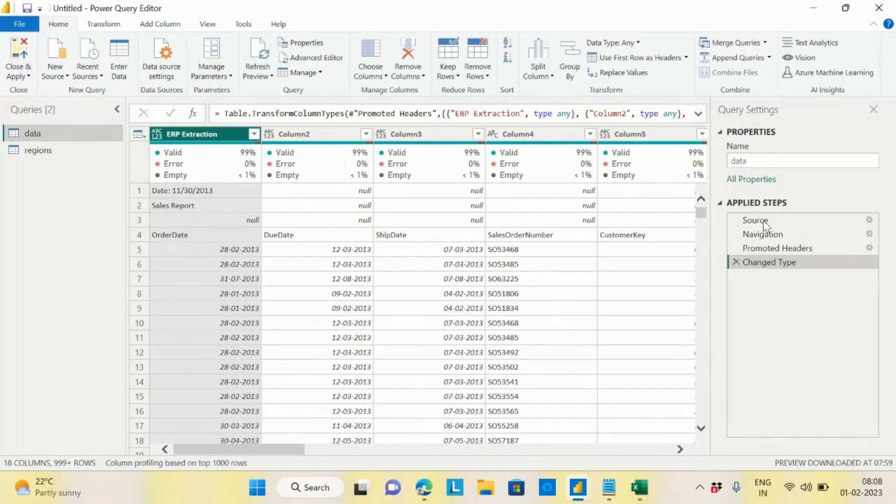
# Step: Examine the Source and Navigation step formulas of the data query in the expanded formula bar, including Excel.Workbook, the SalesReport.xlsx path and the Data reference
pyautogui.click(756, 219)
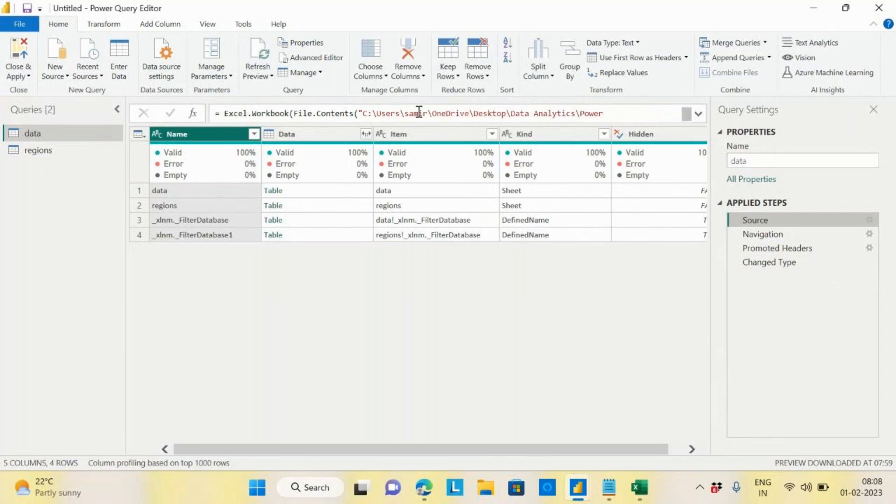
pyautogui.click(699, 114)
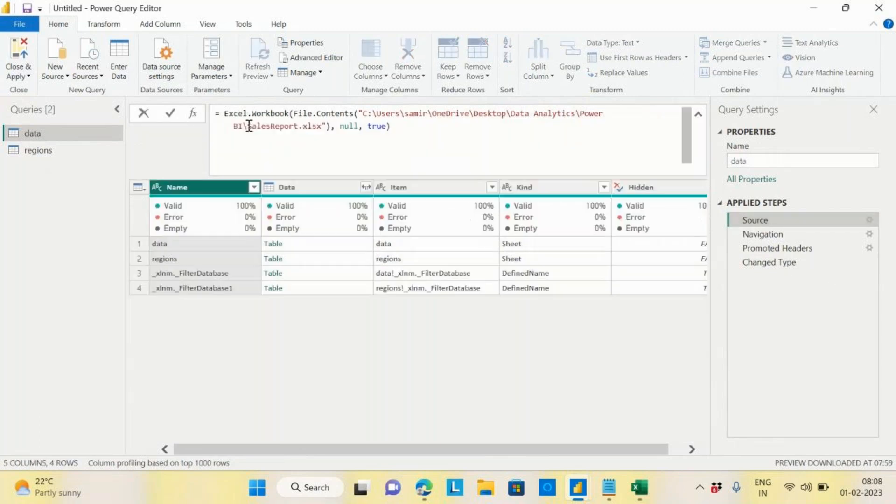
pyautogui.moveTo(224, 116); pyautogui.dragTo(285, 117)
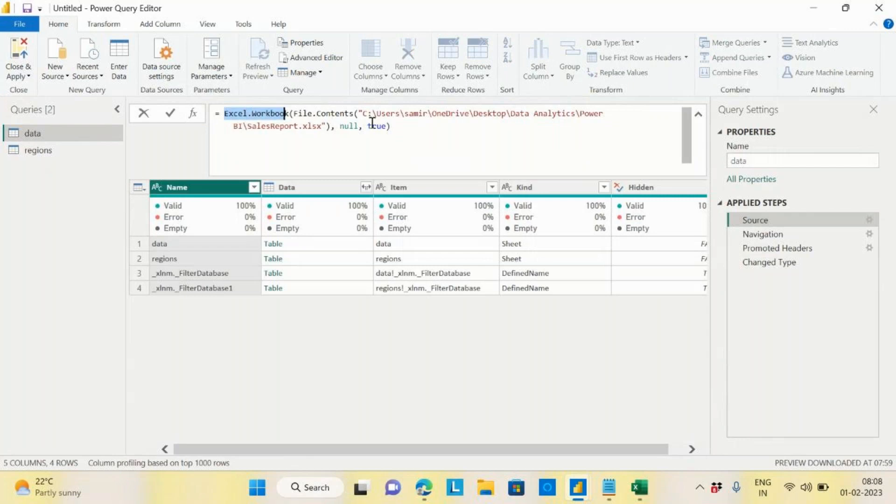
pyautogui.moveTo(368, 117); pyautogui.dragTo(325, 129)
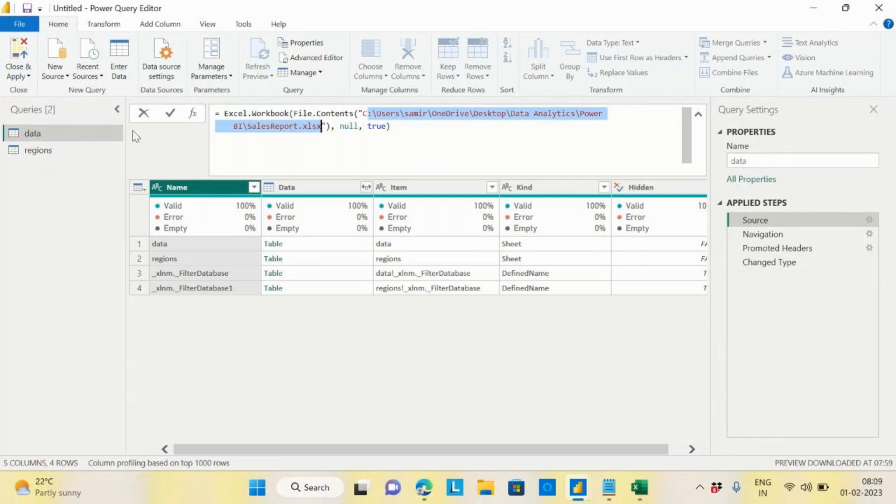
pyautogui.click(760, 235)
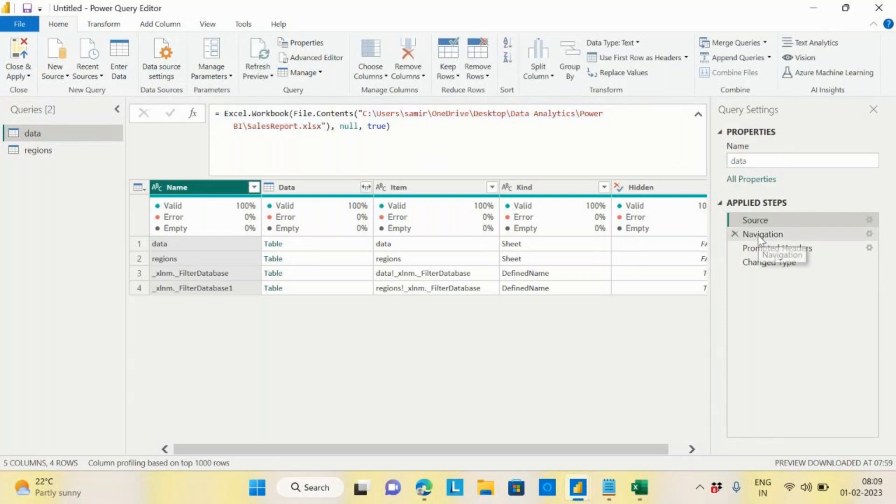
pyautogui.click(761, 236)
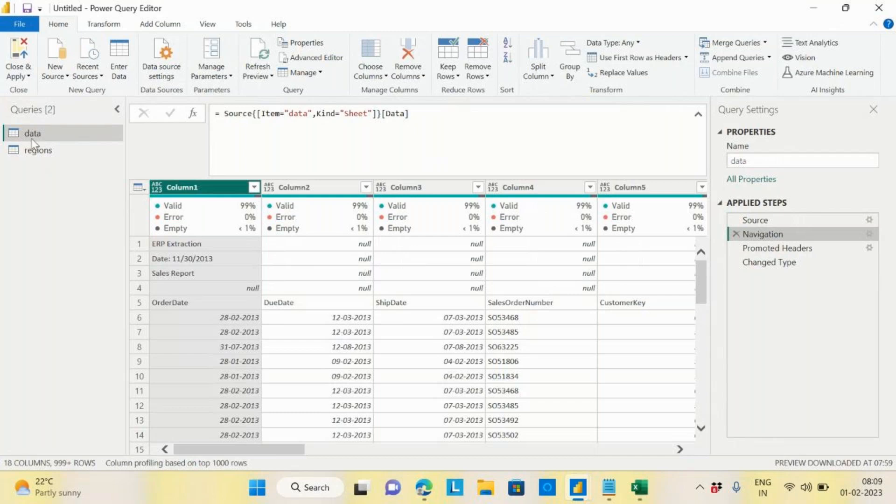
pyautogui.moveTo(388, 116); pyautogui.dragTo(414, 116)
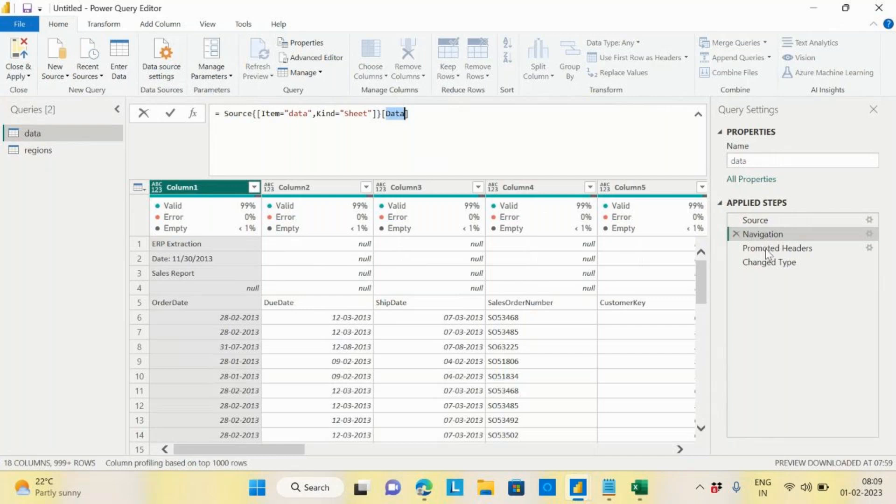
# Step: Delete the Changed Type and Promoted Headers steps from the data query
pyautogui.click(763, 265)
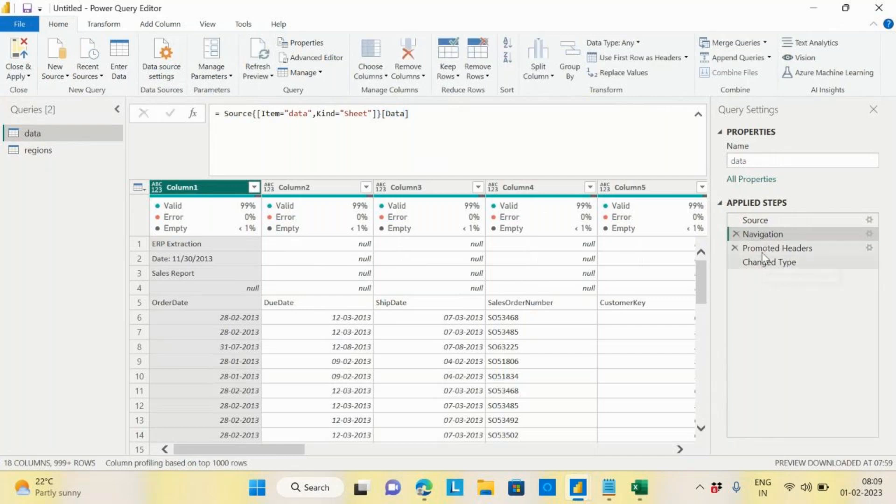
pyautogui.click(773, 249)
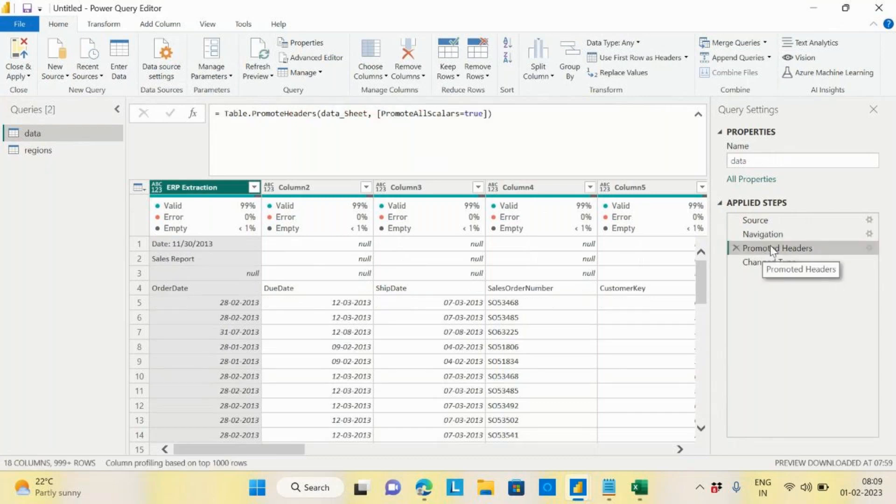
pyautogui.click(735, 262)
pyautogui.click(736, 248)
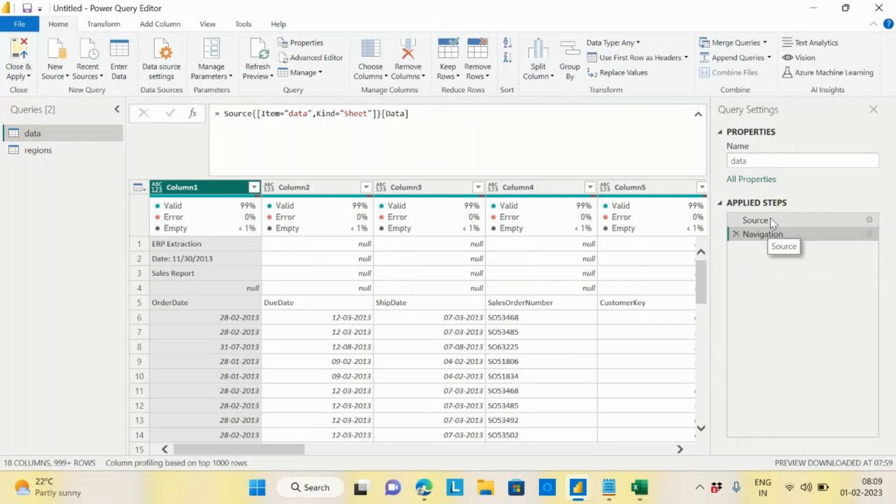
# Step: Review the remaining Source and Navigation steps with their formulas, collapse the formula bar to one line, and finish on the Navigation step
pyautogui.click(757, 220)
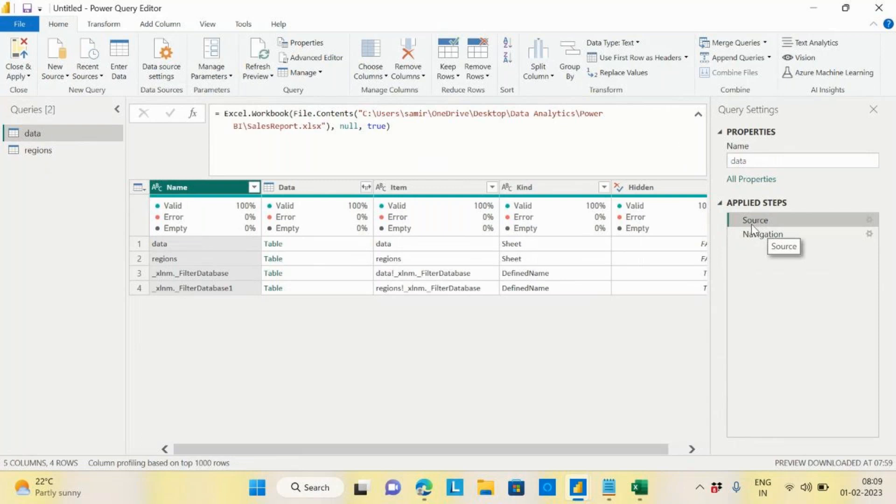
pyautogui.click(775, 236)
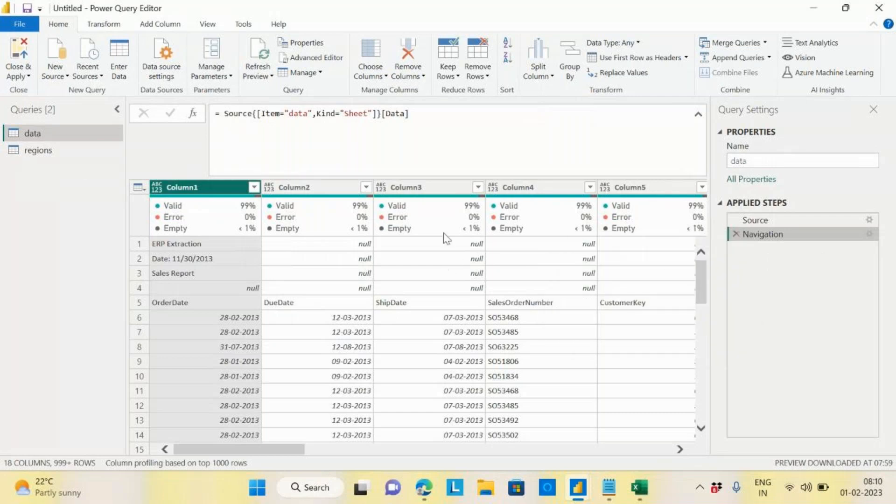
pyautogui.moveTo(445, 234)
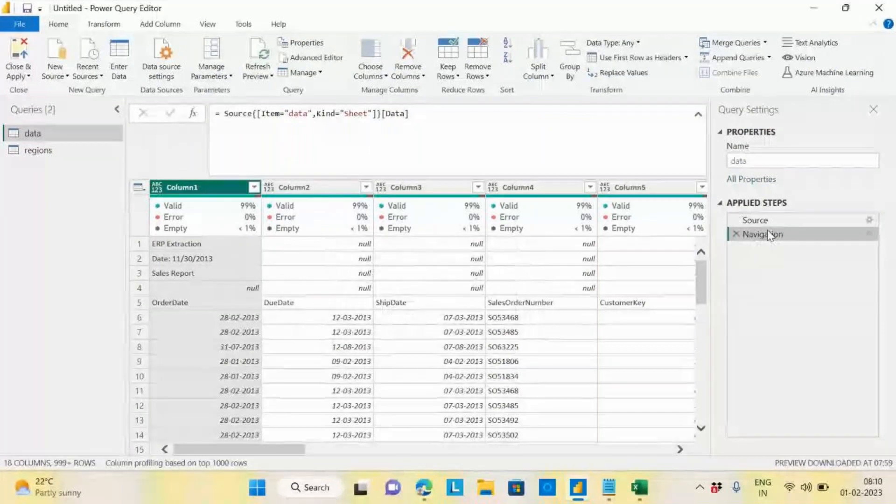
pyautogui.click(698, 114)
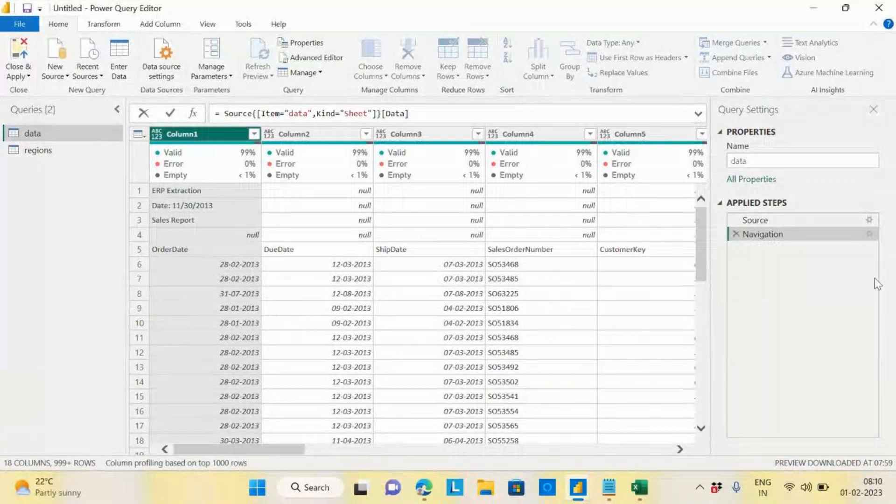
pyautogui.click(60, 227)
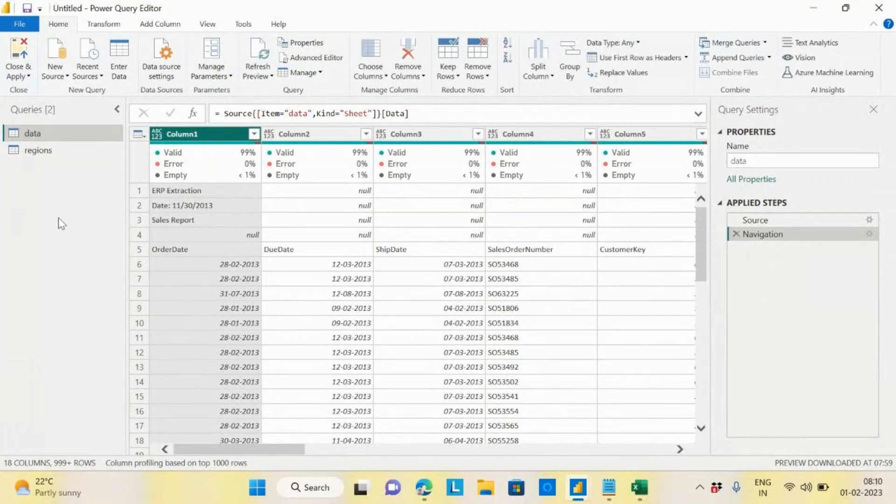
pyautogui.click(761, 223)
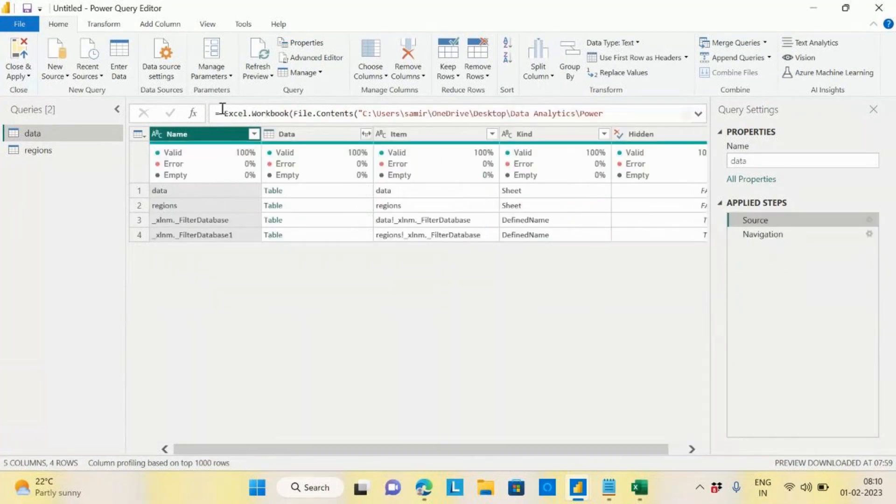
pyautogui.moveTo(224, 113); pyautogui.dragTo(540, 130)
pyautogui.click(821, 288)
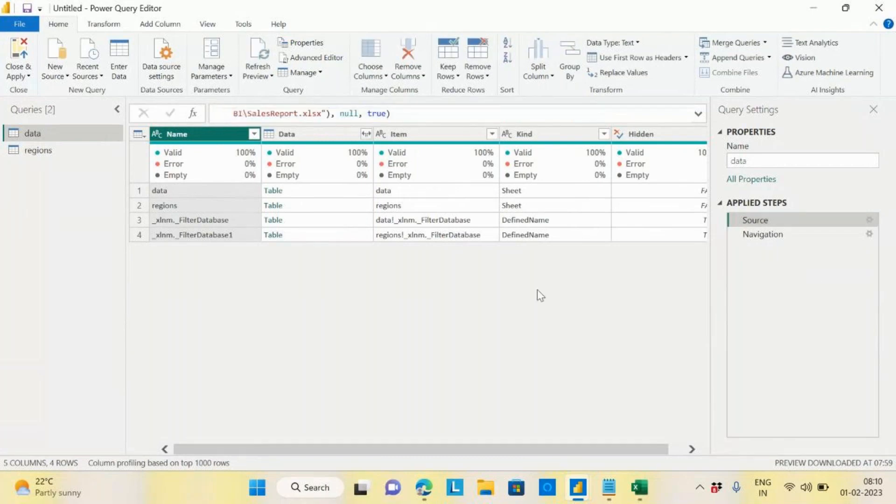
pyautogui.click(760, 234)
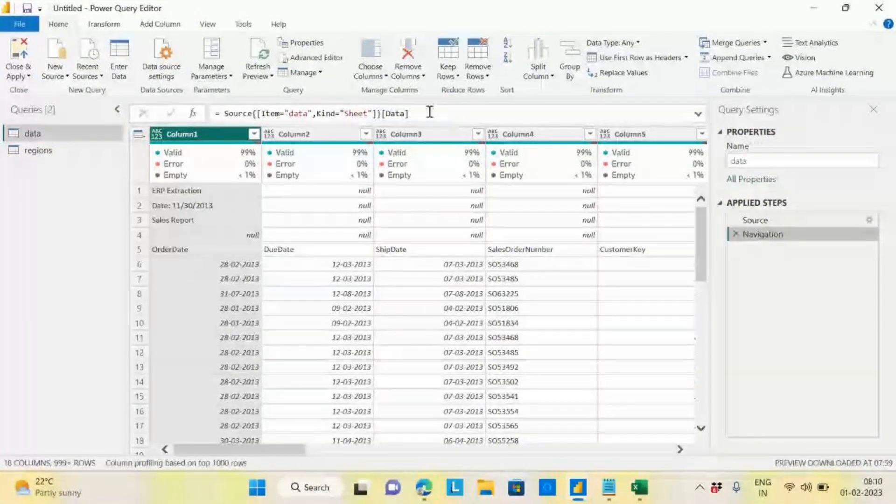
# Step: Hide the formula bar in the query editor and show it again
pyautogui.click(208, 25)
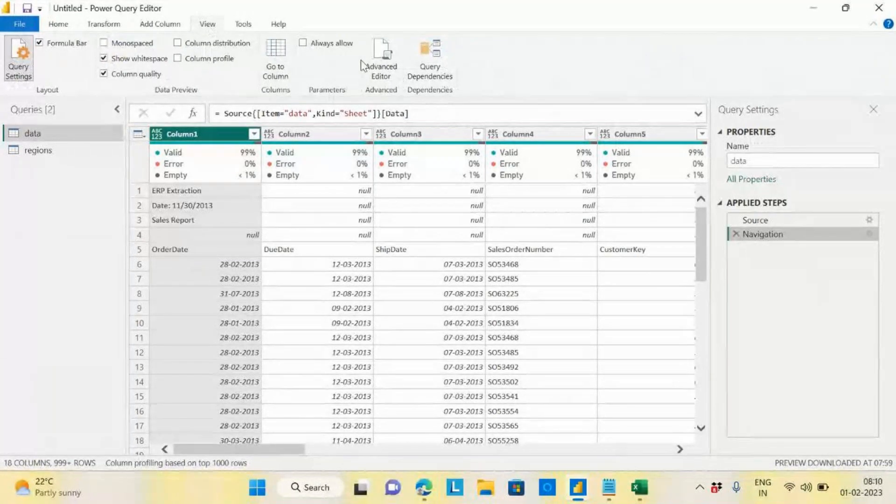
pyautogui.click(39, 43)
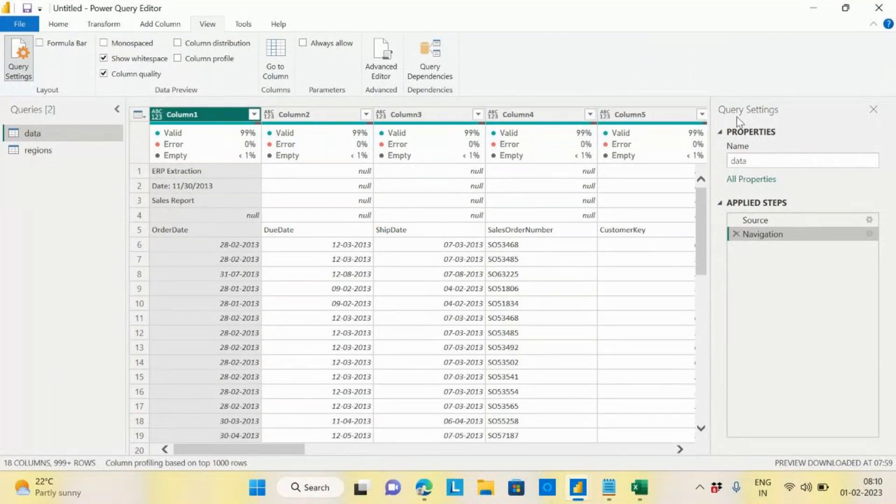
pyautogui.click(39, 43)
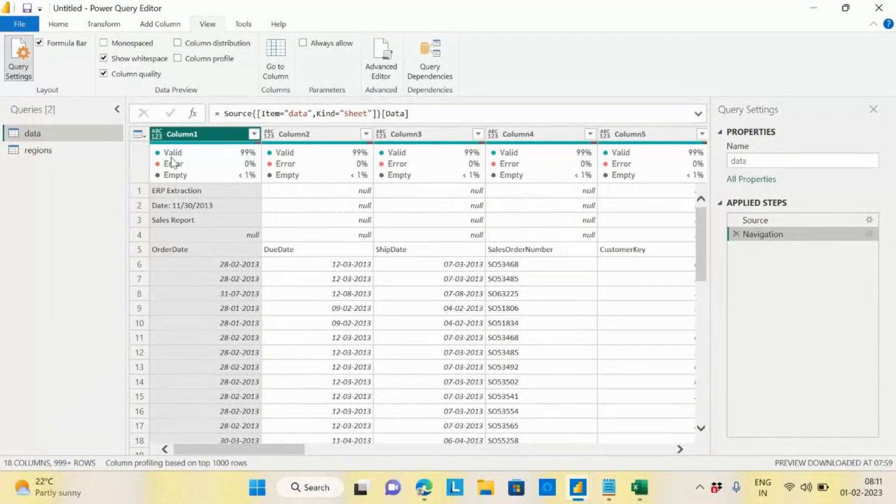
# Step: Inspect the column quality details for valid, error and empty values in Column1 and Column2 of the data query
pyautogui.moveTo(175, 164)
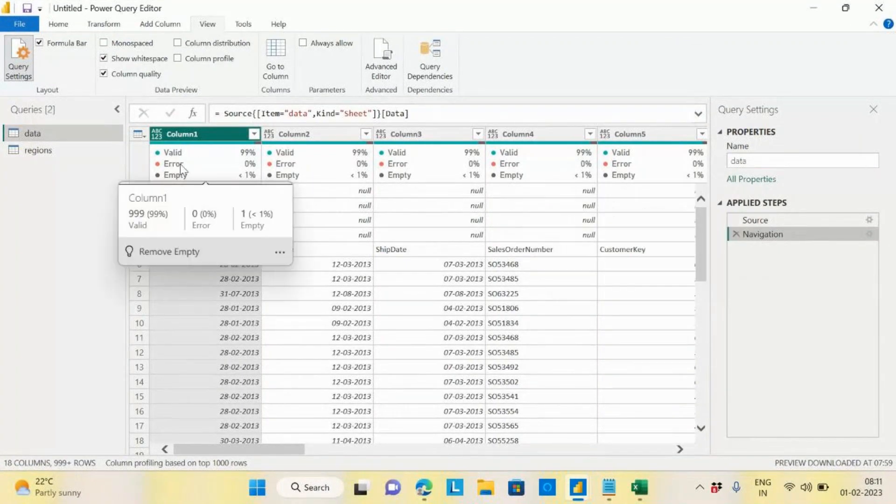
pyautogui.moveTo(699, 176)
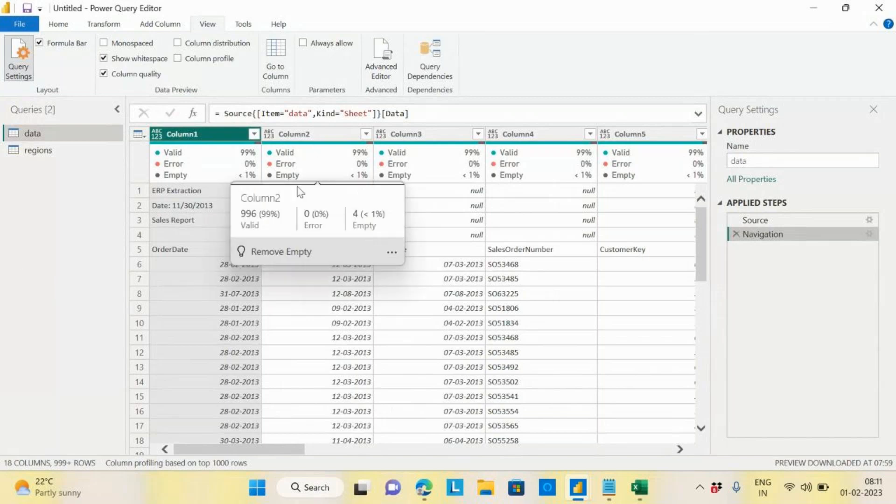
pyautogui.moveTo(334, 164)
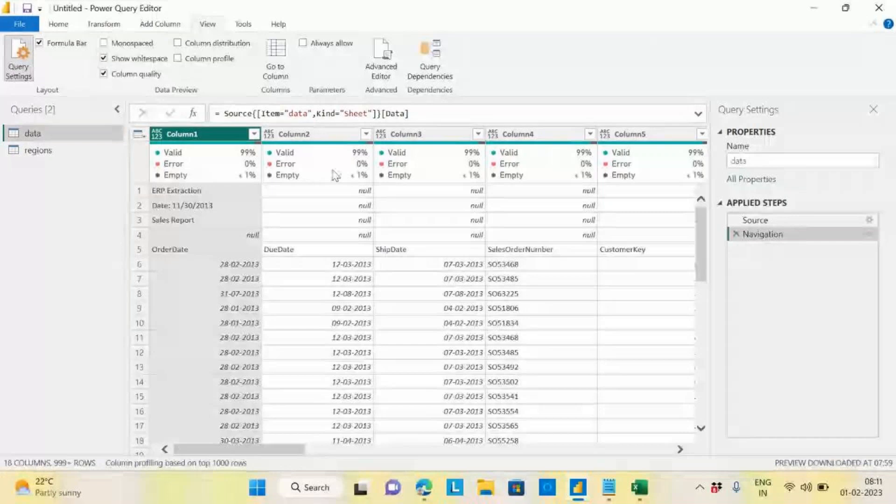
pyautogui.moveTo(369, 168)
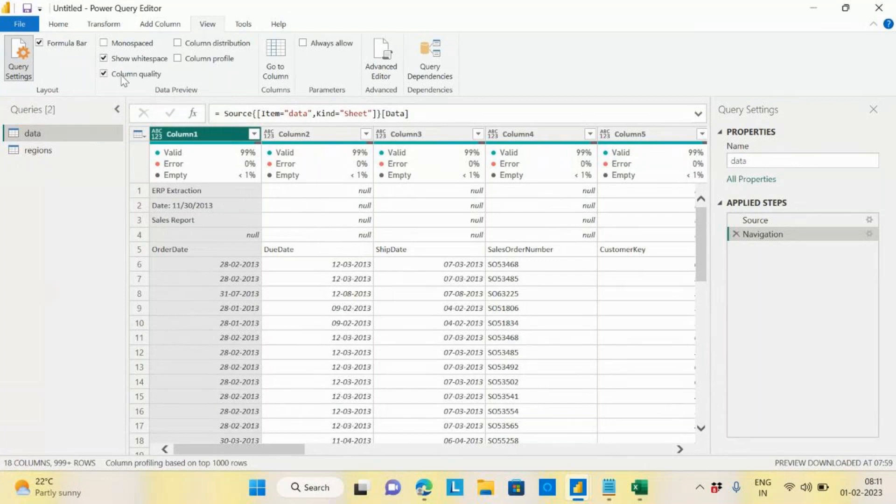
# Step: Hide the column quality details of the data query and show them again
pyautogui.click(103, 75)
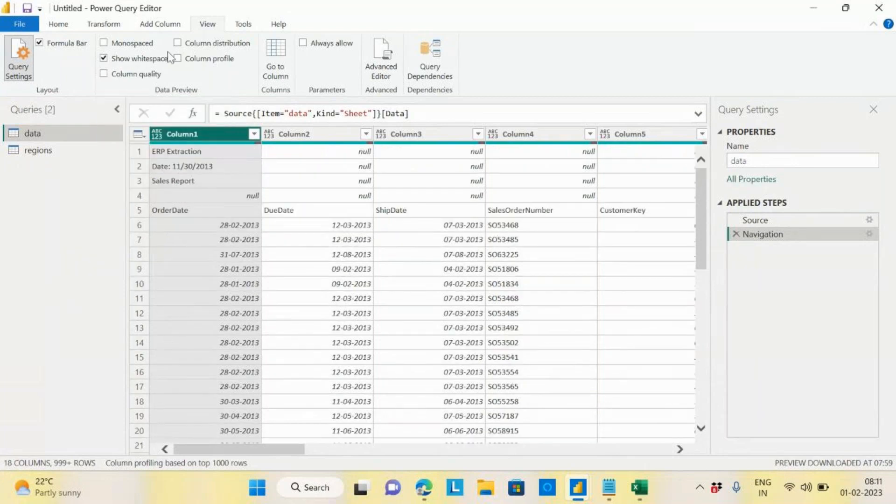
pyautogui.click(104, 74)
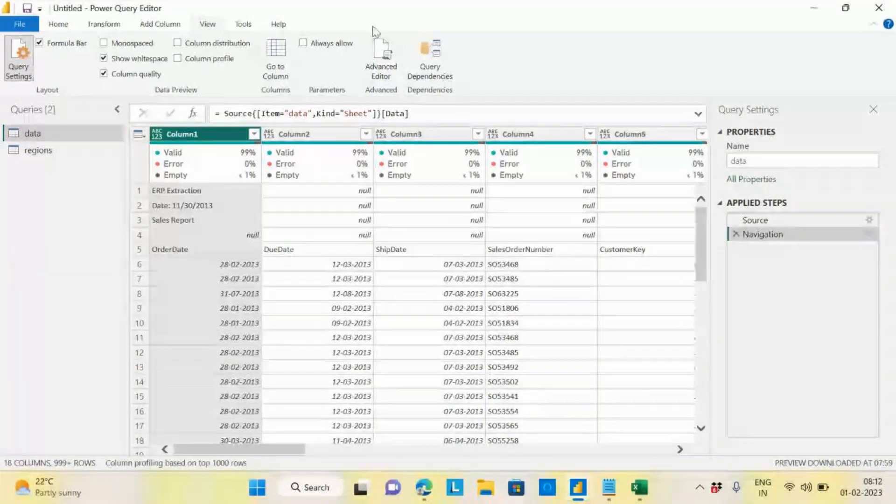
# Step: Open the Advanced Editor for the data query and examine its full M code from let to the final data_Sheet line
pyautogui.click(58, 25)
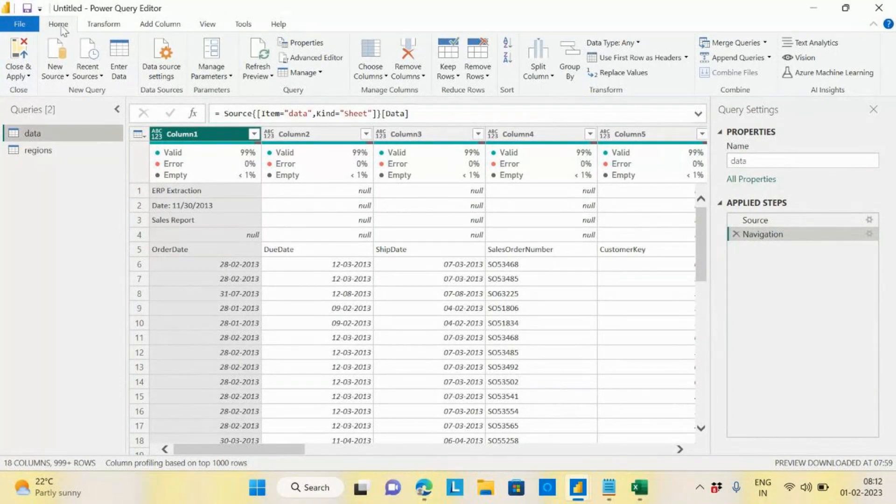
pyautogui.click(315, 61)
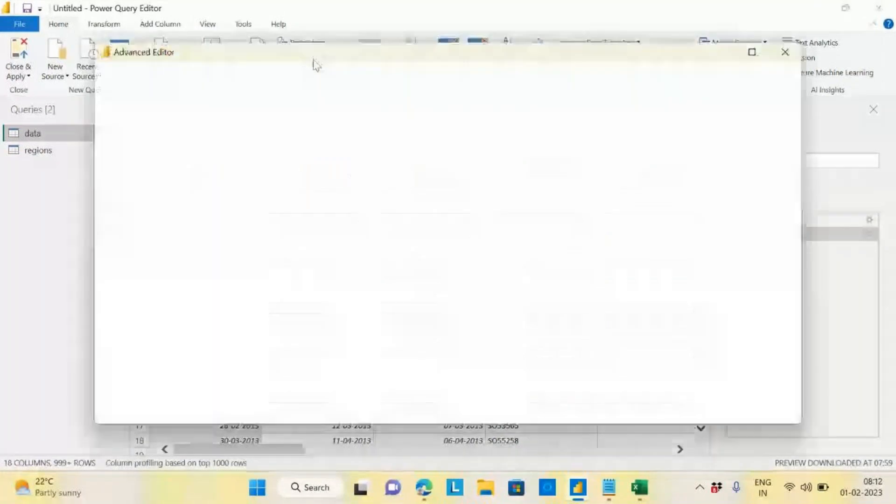
pyautogui.moveTo(127, 123); pyautogui.dragTo(191, 169)
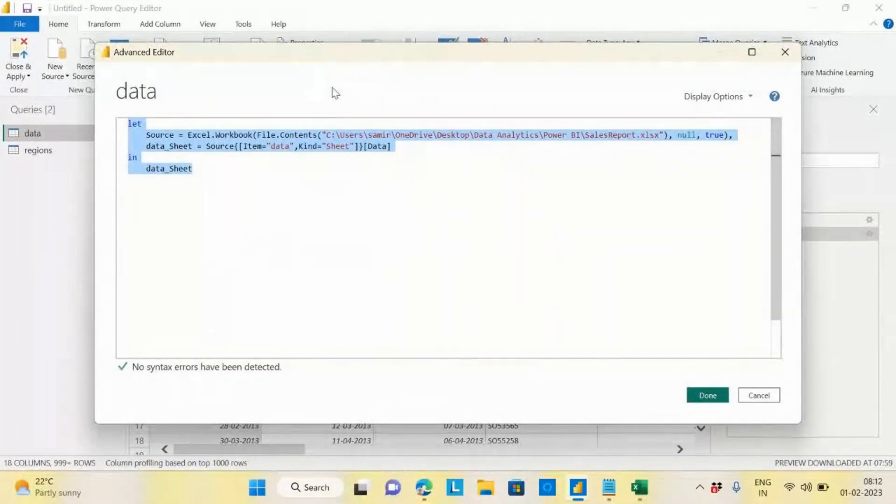
pyautogui.moveTo(366, 55); pyautogui.dragTo(157, 67)
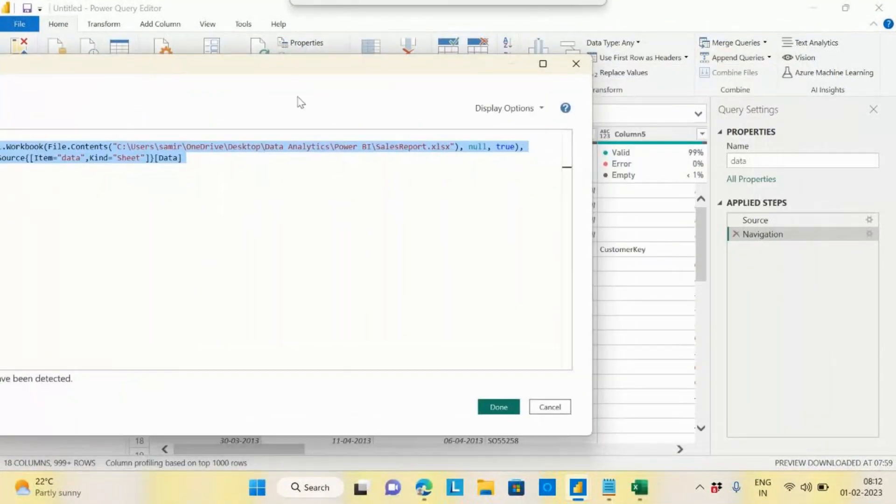
pyautogui.moveTo(205, 66); pyautogui.dragTo(420, 54)
pyautogui.click(200, 171)
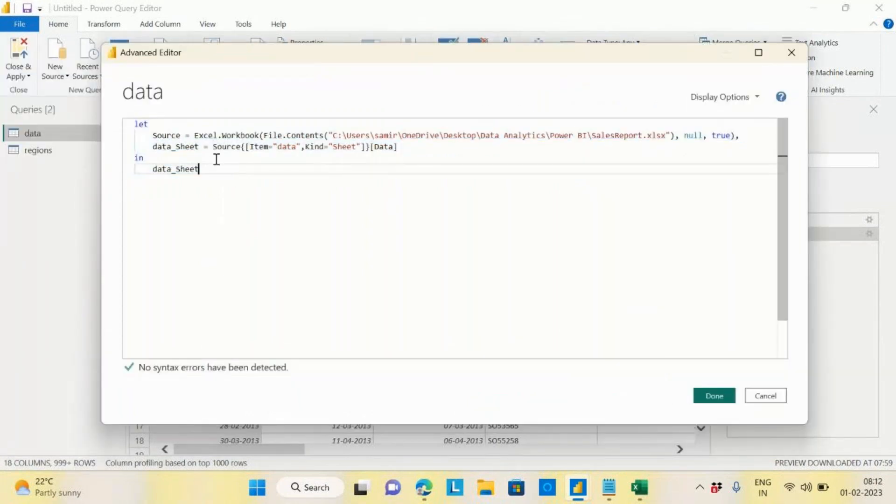
pyautogui.moveTo(199, 169); pyautogui.dragTo(135, 125)
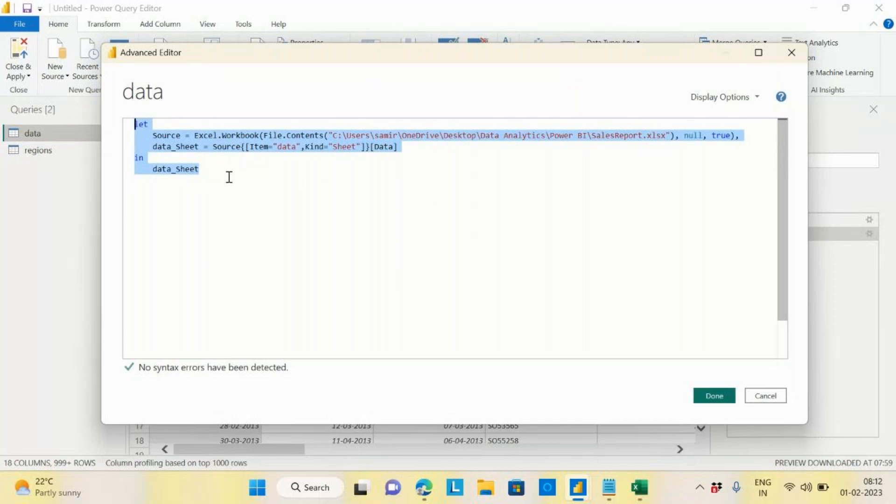
# Step: Switch to Notepad and add the line "M Language(Mashup)" below the Project 1 heading
pyautogui.click(583, 494)
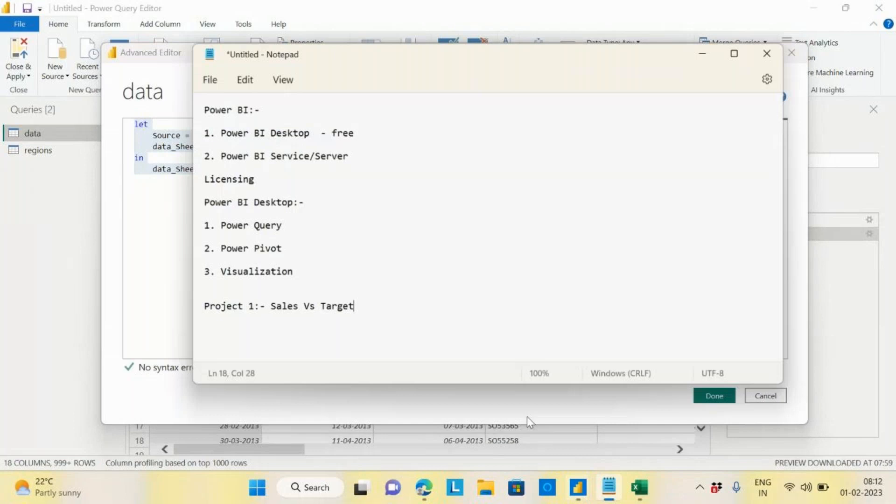
pyautogui.press('Return')
pyautogui.press('Return')
pyautogui.write('M Lan')
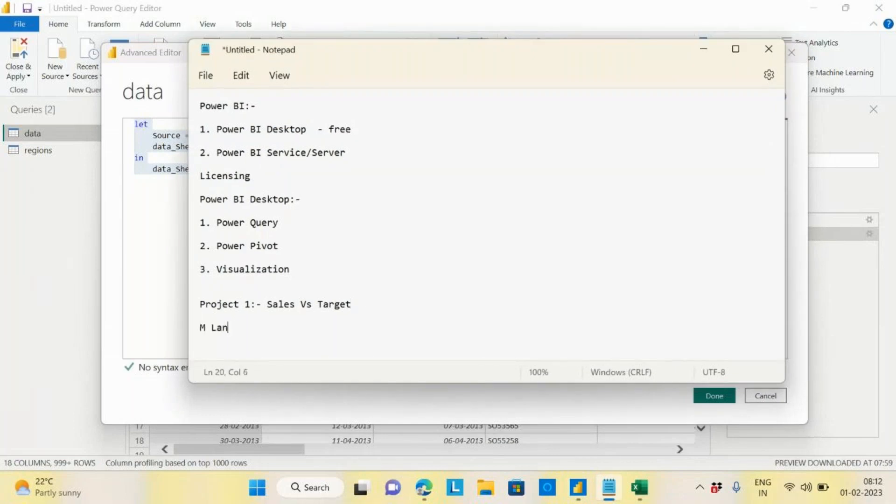
pyautogui.write('guage(Mashup')
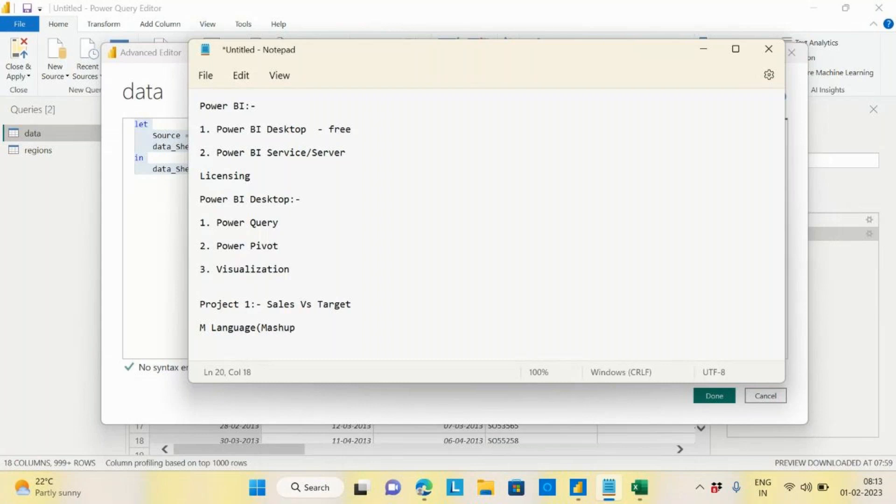
pyautogui.write(' La')
pyautogui.press('BackSpace')
pyautogui.press('BackSpace')
pyautogui.press('BackSpace')
pyautogui.write(')')
# Step: Highlight the M Language line in the notes, return to the query code and close the Advanced Editor without editing the code
pyautogui.moveTo(199, 329); pyautogui.dragTo(302, 333)
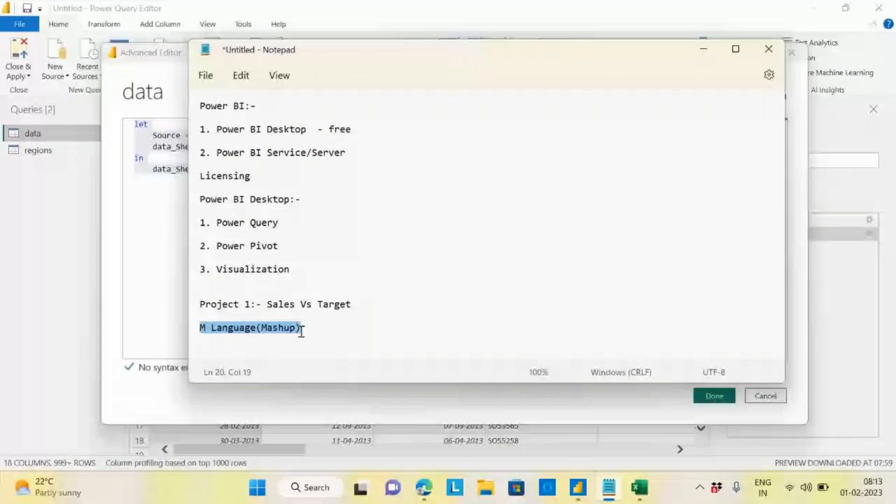
pyautogui.click(324, 334)
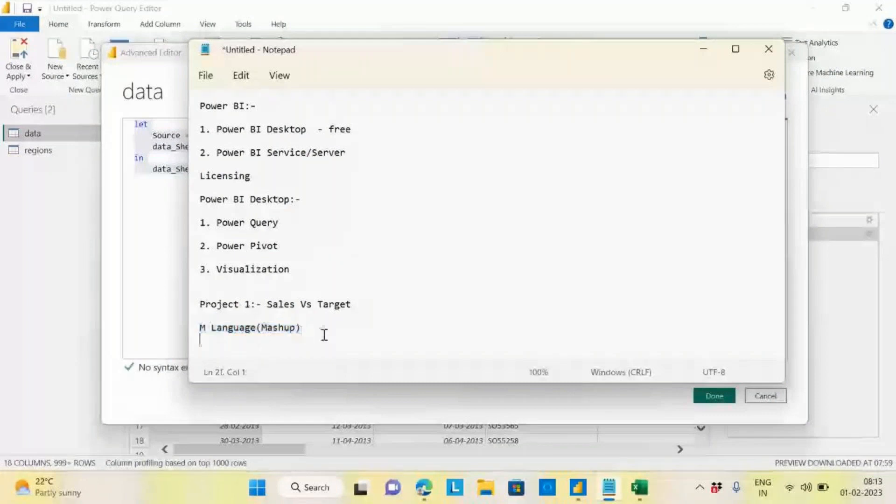
pyautogui.tripleClick(206, 332)
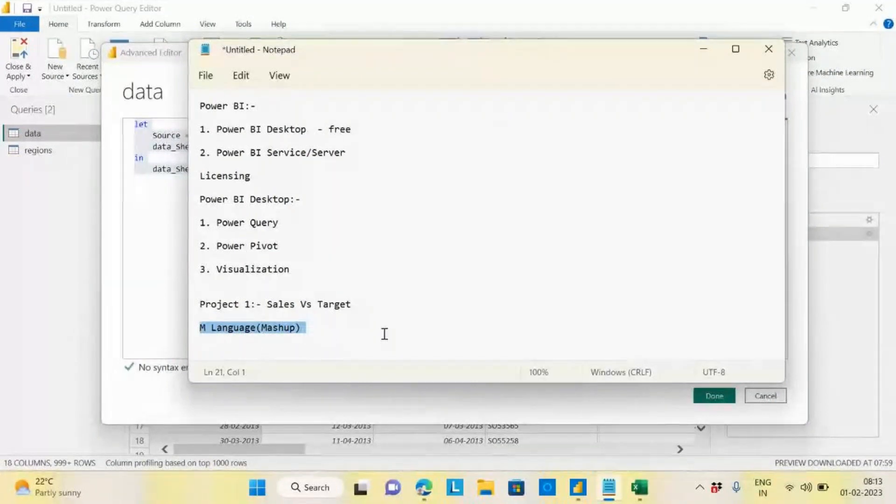
pyautogui.click(704, 49)
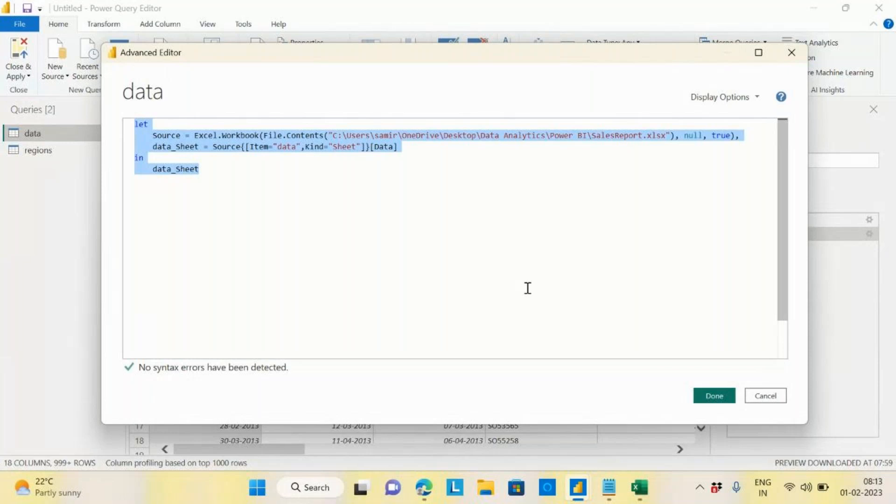
pyautogui.click(717, 397)
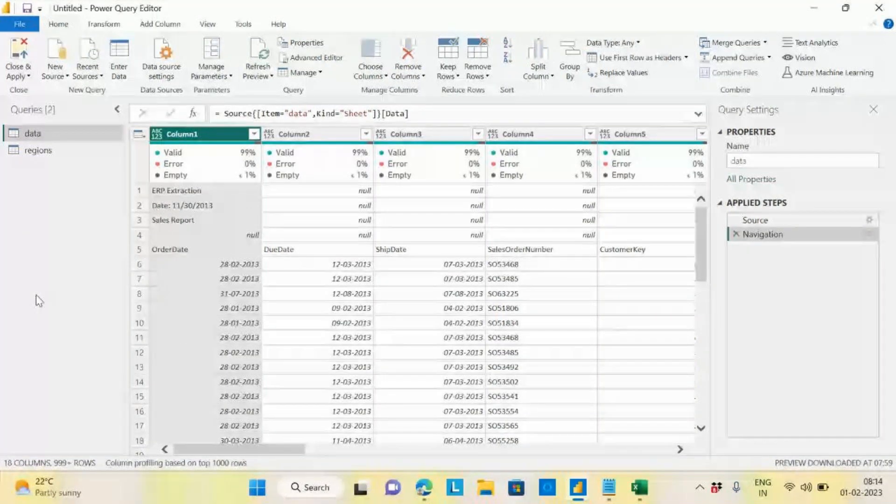
# Step: Inspect the data and regions entries in the Item column of the Source step, and return to the Navigation step
pyautogui.click(756, 221)
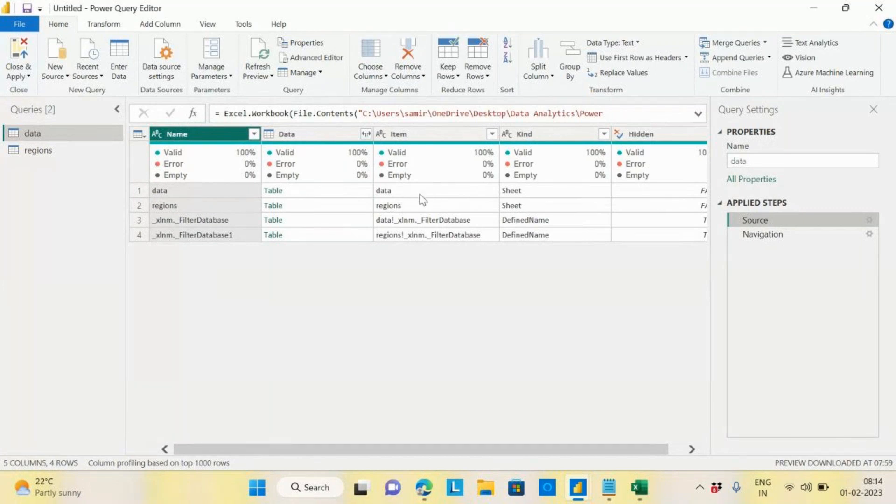
pyautogui.click(384, 192)
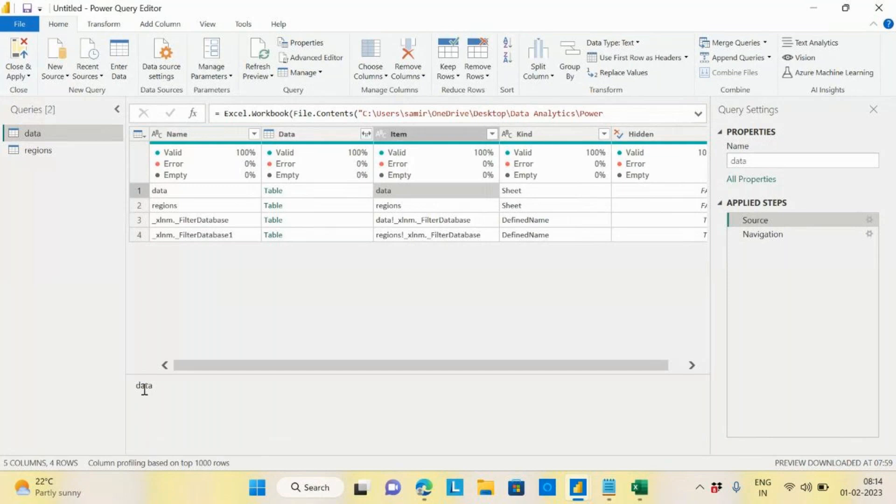
pyautogui.moveTo(136, 385); pyautogui.dragTo(156, 385)
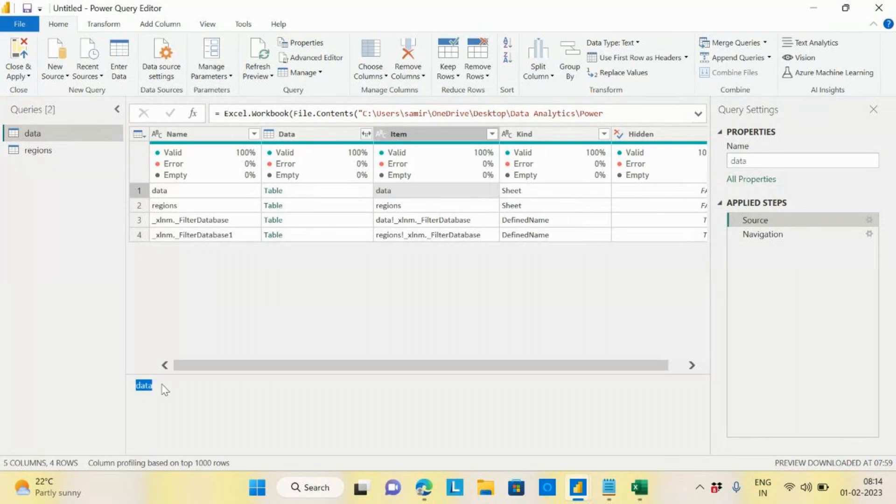
pyautogui.click(484, 196)
pyautogui.click(481, 209)
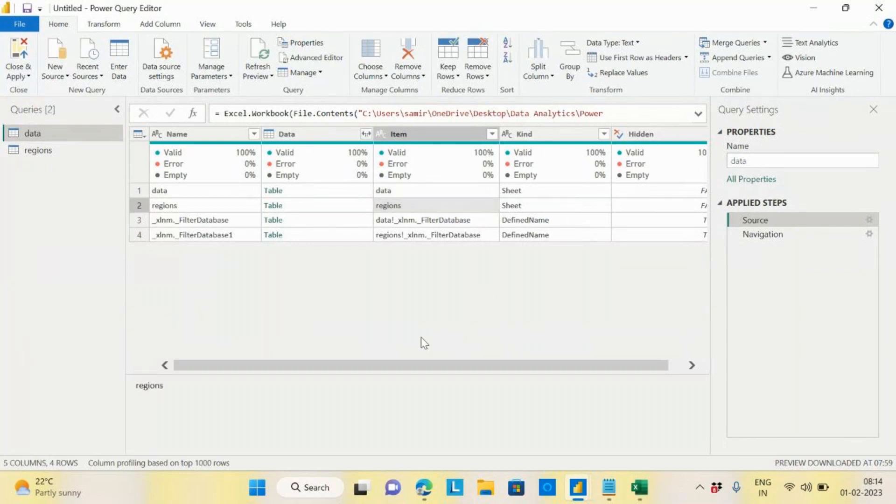
pyautogui.click(780, 239)
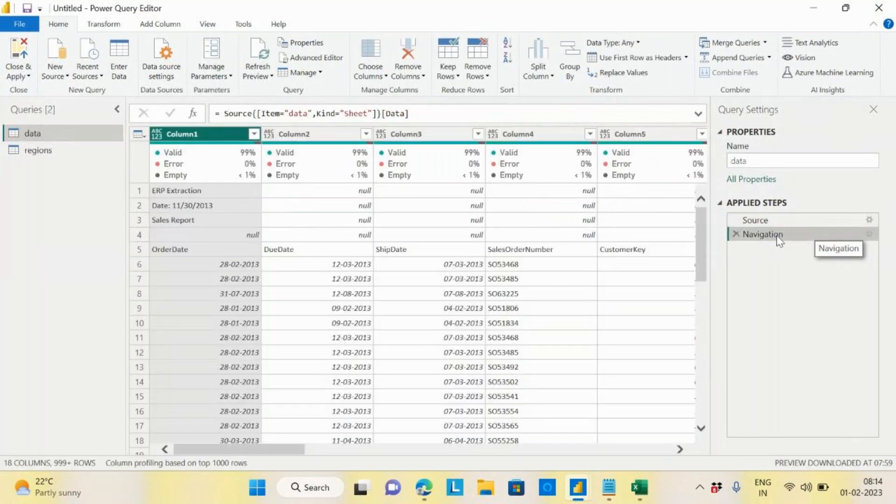
# Step: Preview the nested data and regions tables of the Source step in an enlarged preview area, and return to the Navigation step
pyautogui.click(771, 218)
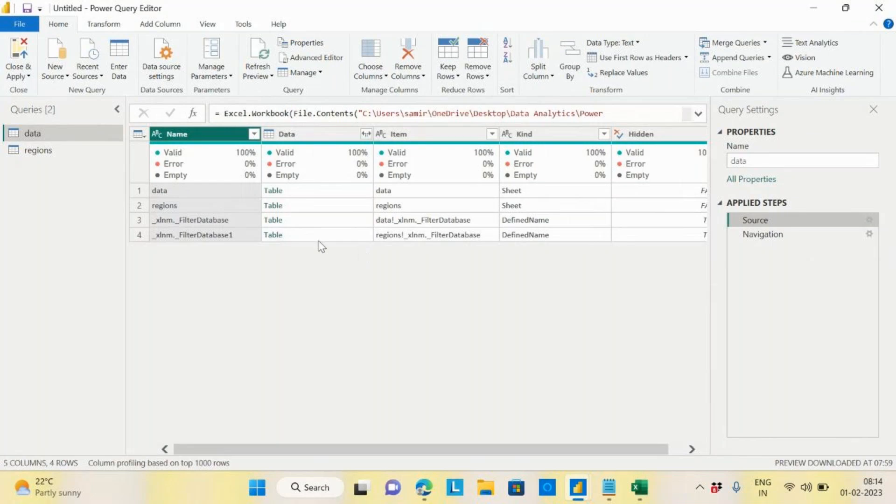
pyautogui.click(361, 192)
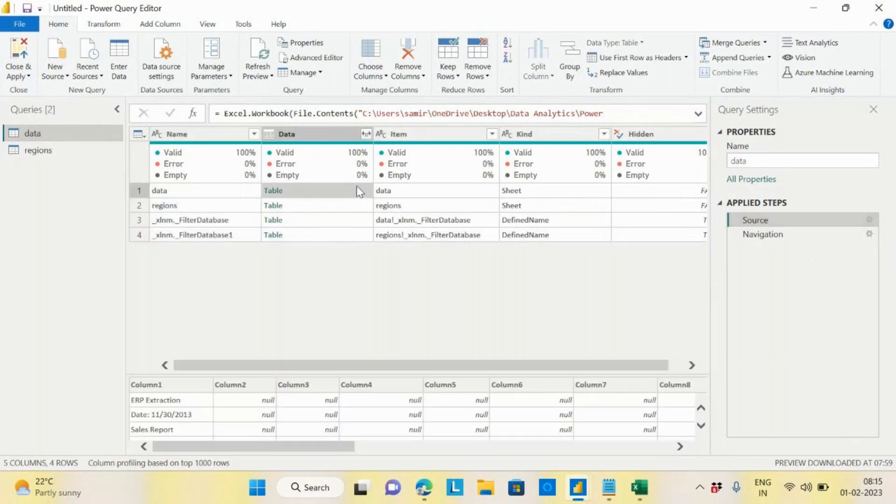
pyautogui.moveTo(406, 373); pyautogui.dragTo(414, 276)
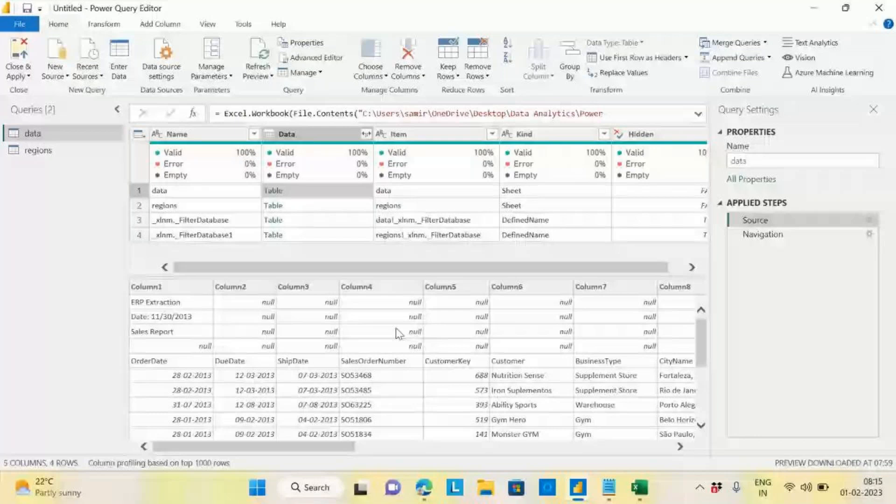
pyautogui.click(353, 206)
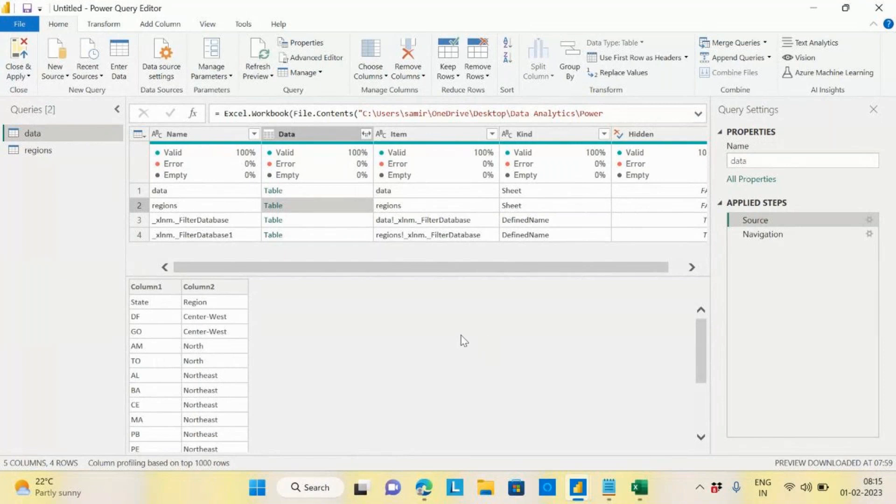
pyautogui.click(340, 195)
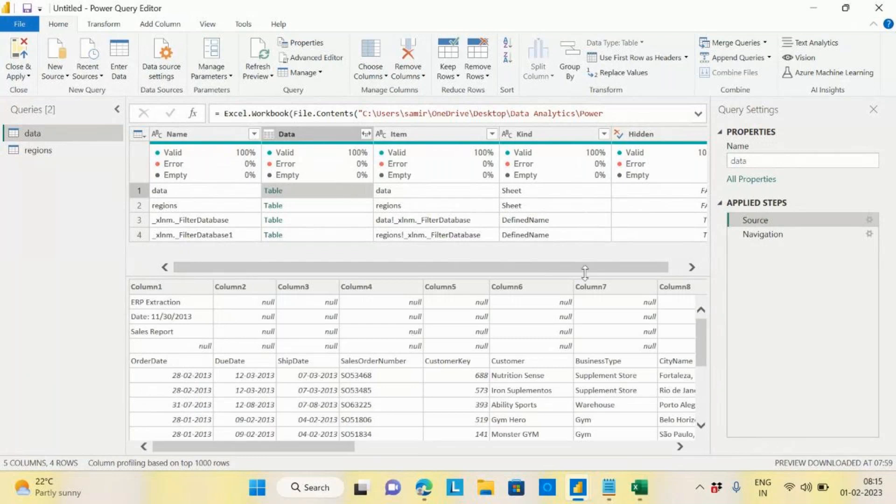
pyautogui.click(761, 234)
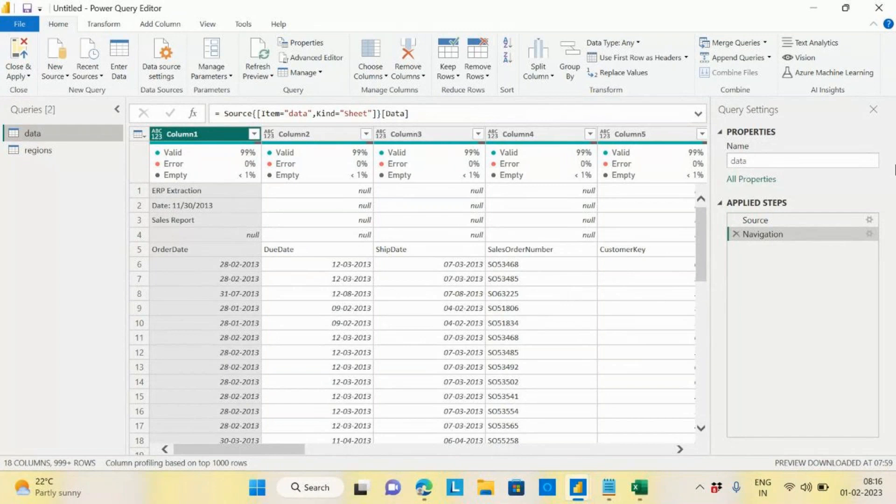
pyautogui.doubleClick(760, 157)
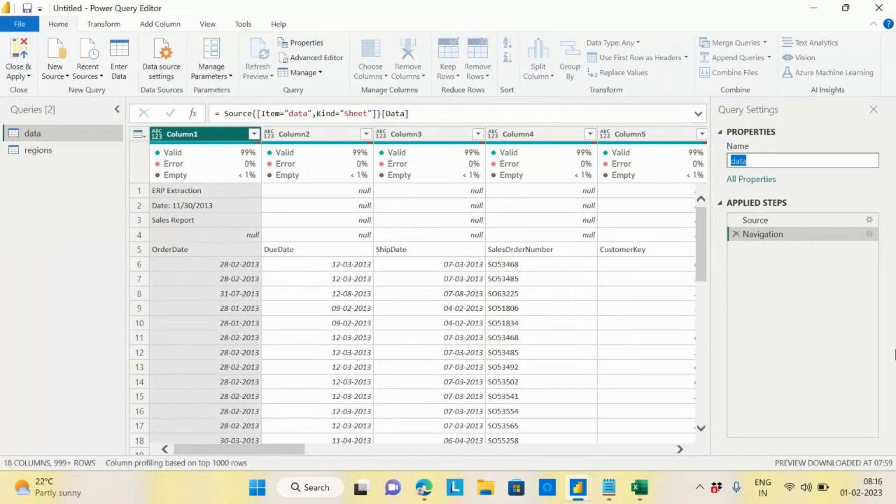
pyautogui.click(30, 274)
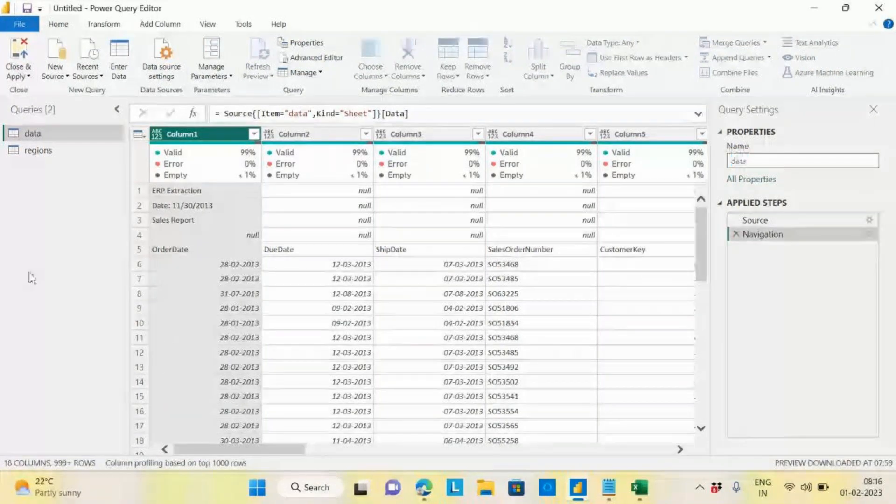
pyautogui.doubleClick(34, 137)
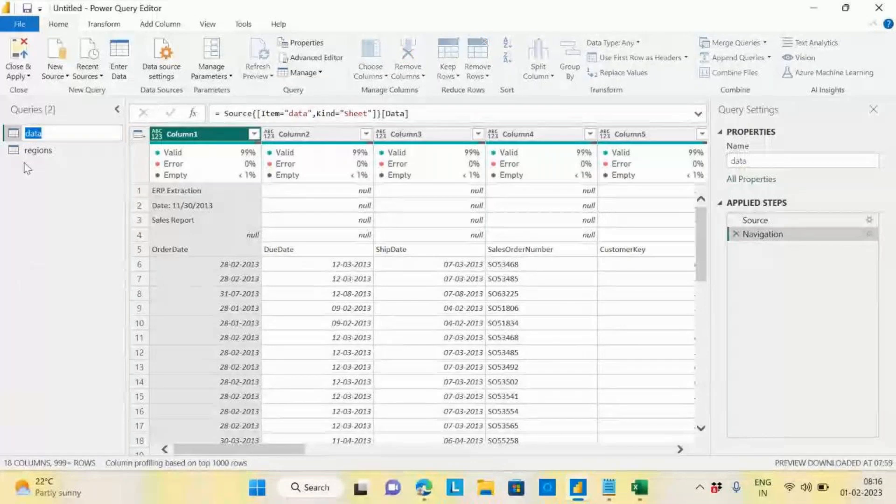
pyautogui.click(4, 338)
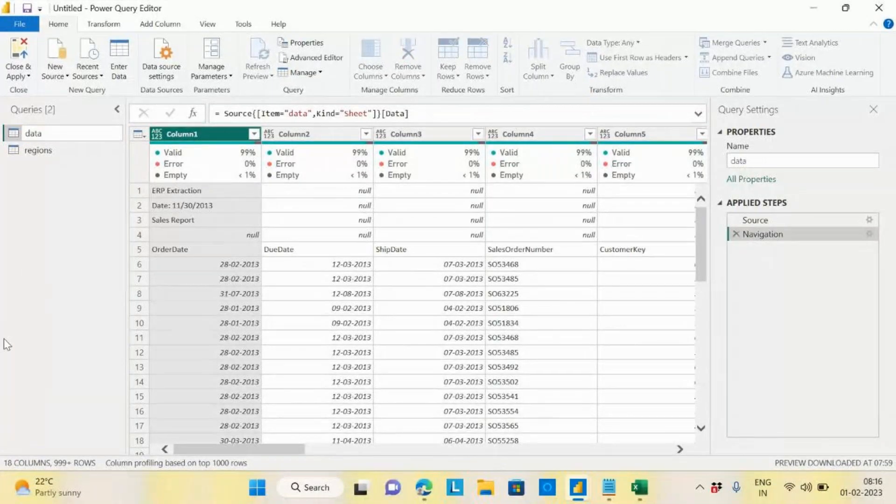
pyautogui.rightClick(41, 137)
pyautogui.click(68, 184)
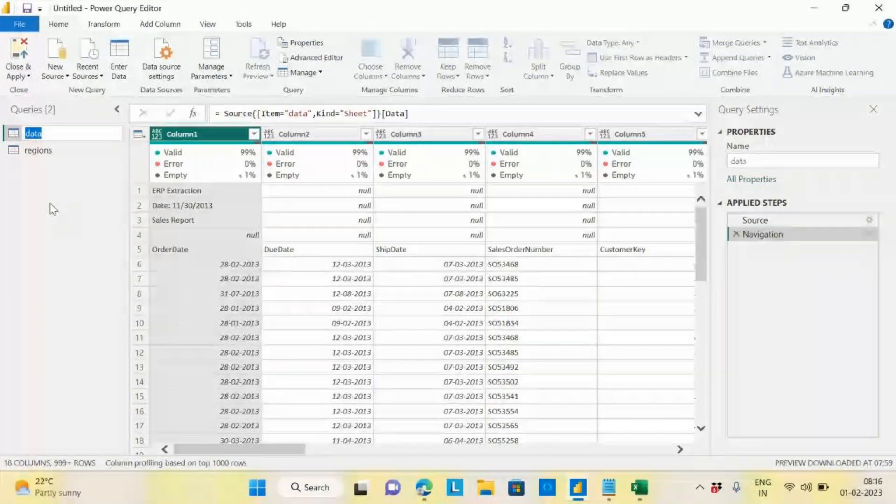
pyautogui.click(49, 204)
# Step: Rename the data query as Sales
pyautogui.doubleClick(46, 135)
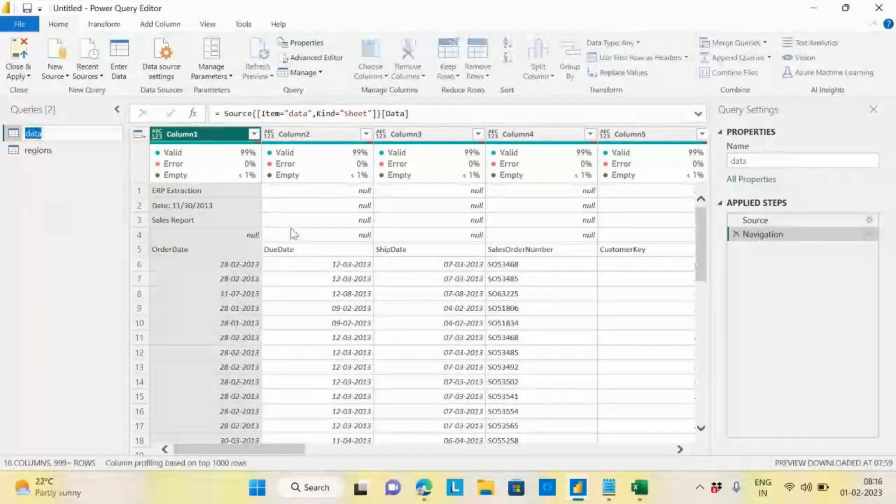
pyautogui.write('Sales')
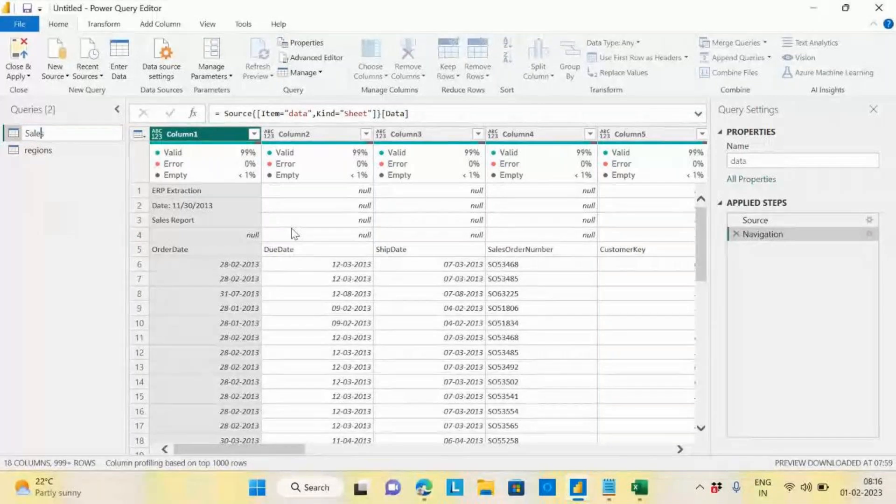
pyautogui.press('Return')
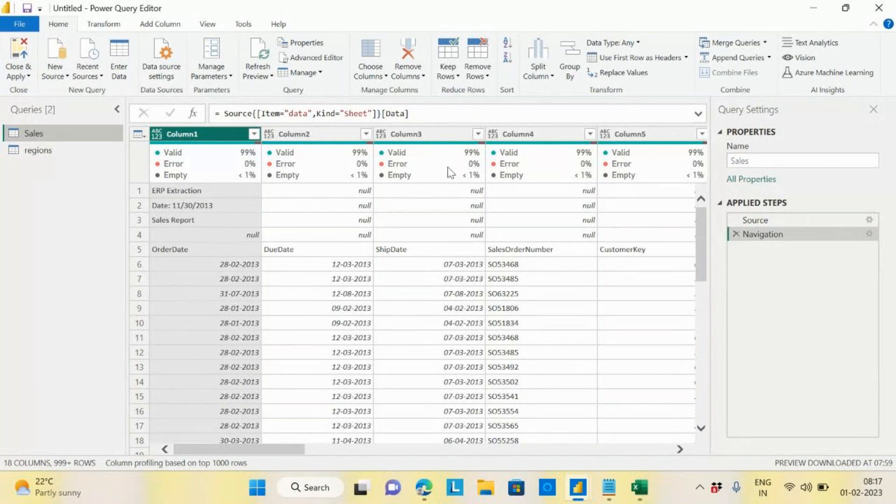
# Step: Rename the regions query as Region
pyautogui.moveTo(448, 172)
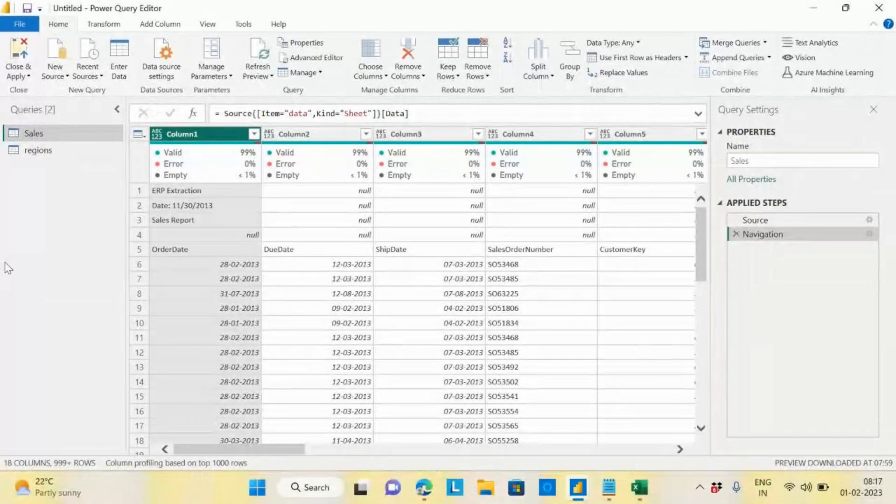
pyautogui.doubleClick(38, 152)
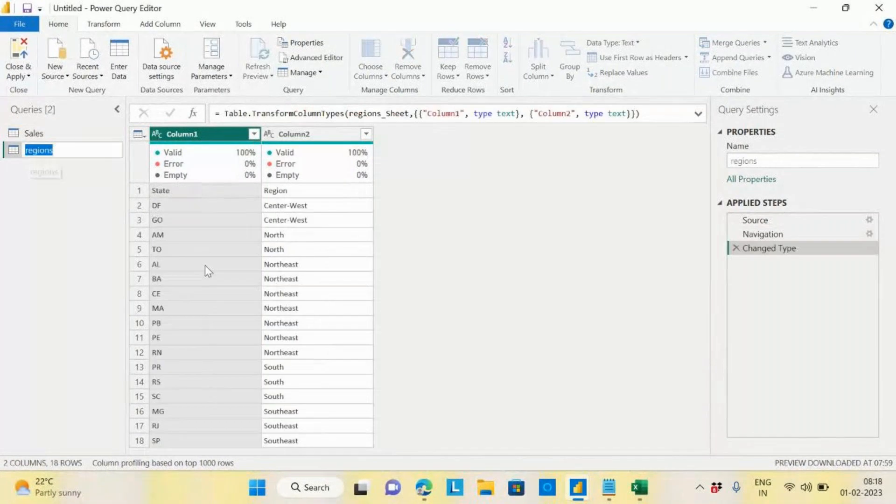
pyautogui.write('Region')
pyautogui.press('Return')
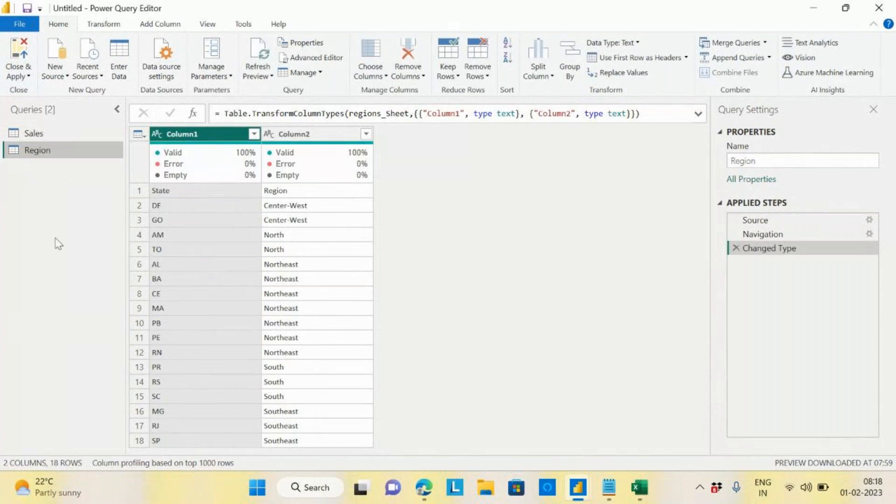
# Step: Examine the full formula of the Sales query's Source step, and return to the formula of its Navigation step
pyautogui.click(36, 133)
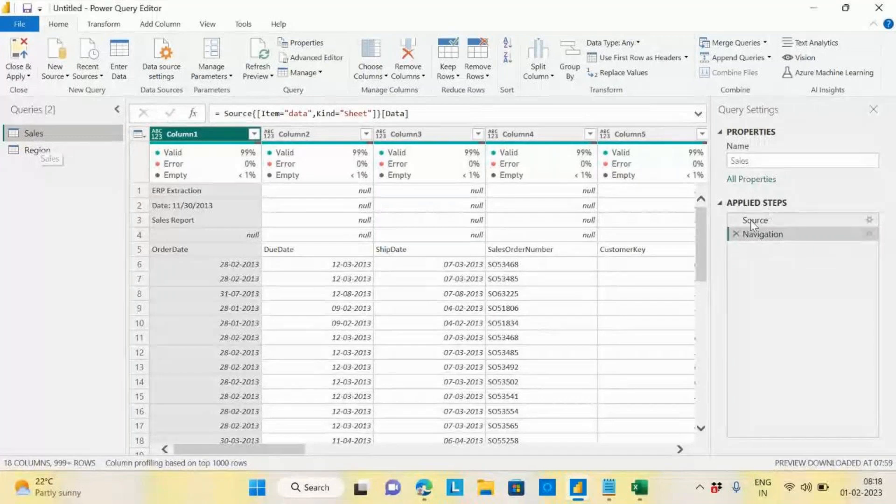
pyautogui.click(764, 220)
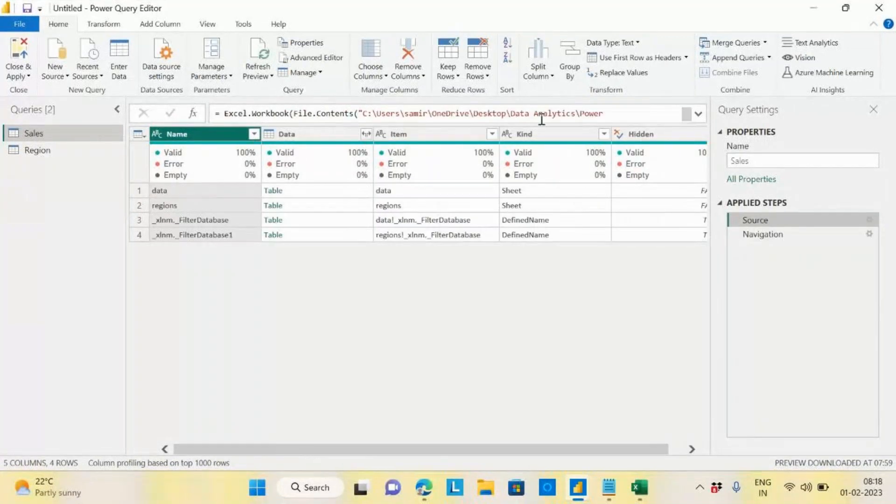
pyautogui.click(698, 115)
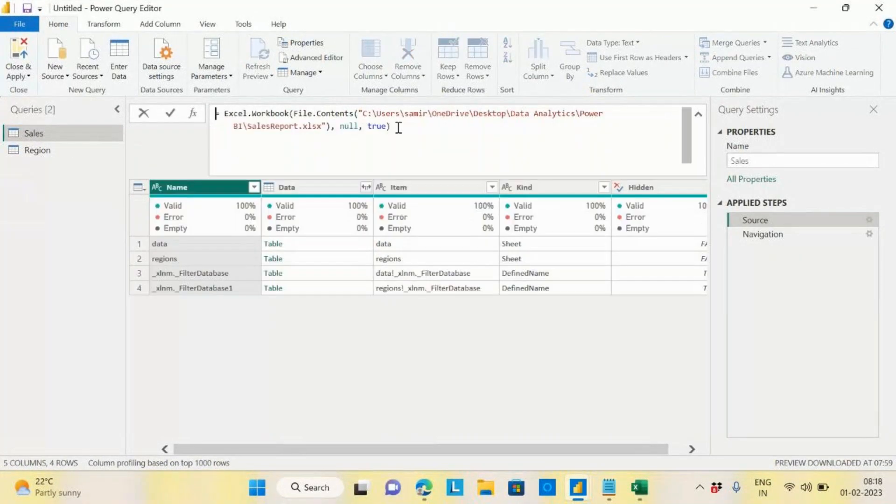
pyautogui.click(766, 236)
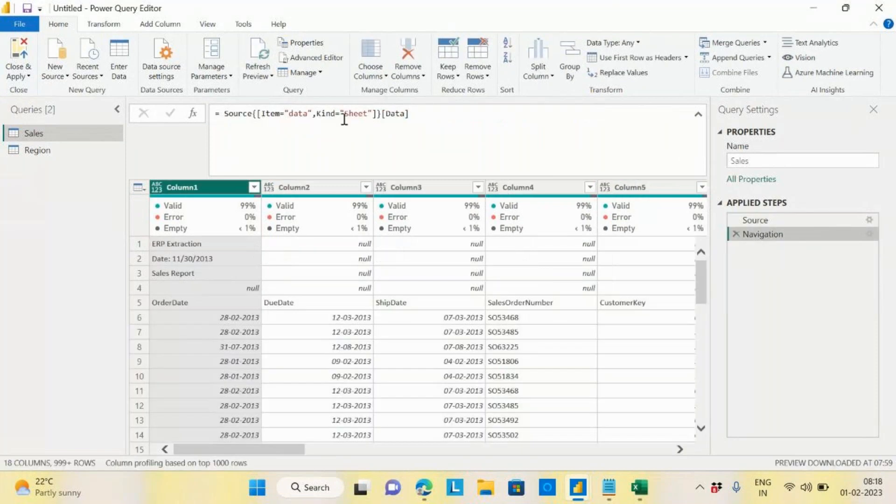
# Step: Inspect the Data reference in the Navigation step's formula, and collapse the formula bar to a single line
pyautogui.moveTo(386, 114); pyautogui.dragTo(402, 115)
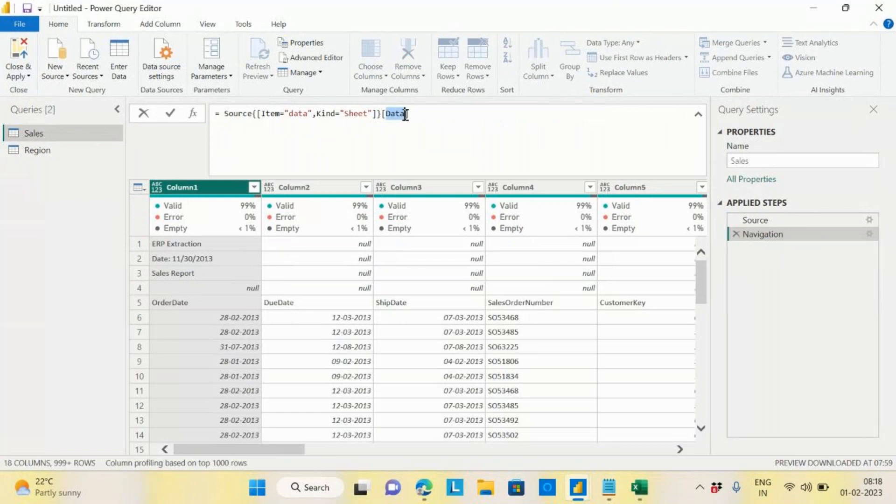
pyautogui.click(4, 215)
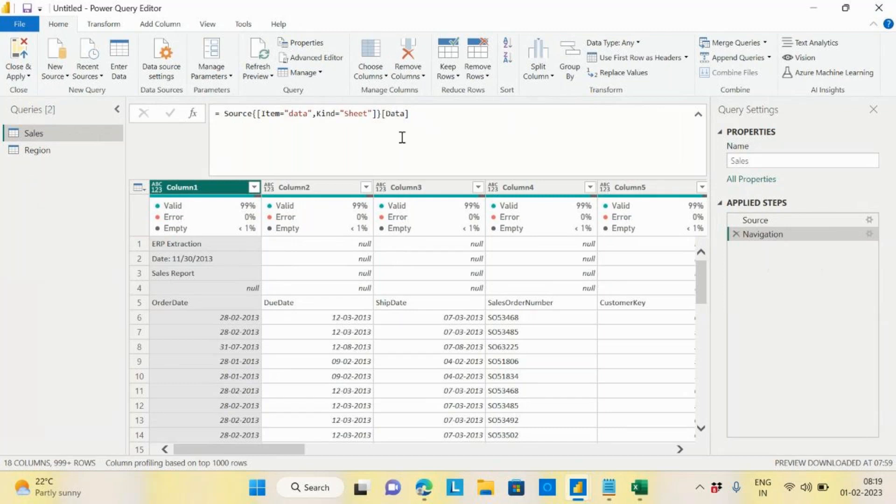
pyautogui.click(388, 114)
pyautogui.doubleClick(387, 114)
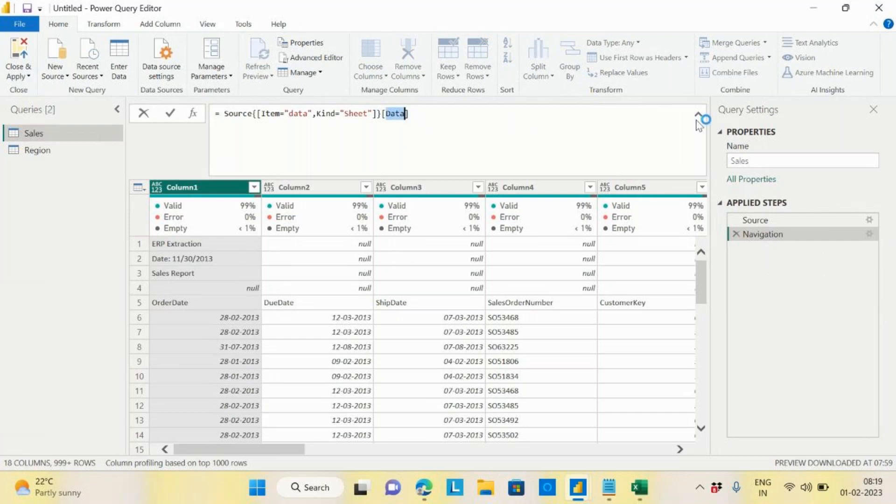
pyautogui.click(699, 115)
pyautogui.click(38, 235)
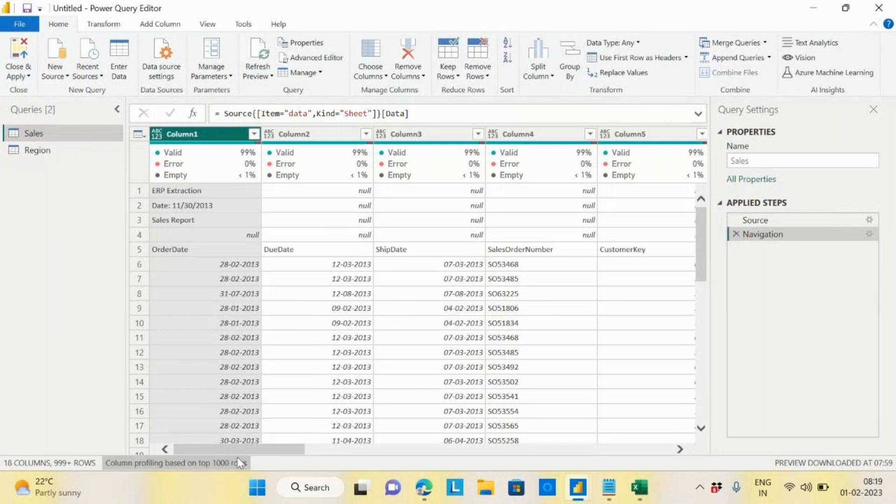
# Step: Remove the top 4 rows above the OrderDate header row in the Sales query
pyautogui.moveTo(240, 451); pyautogui.dragTo(99, 421)
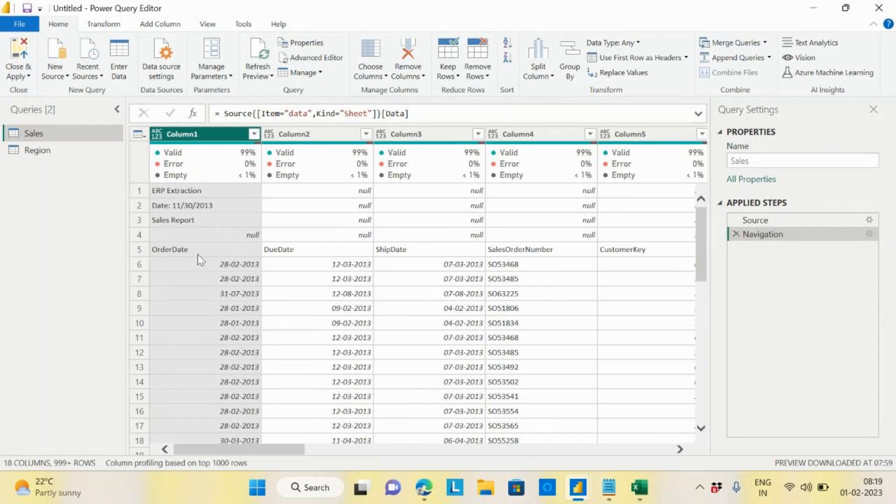
pyautogui.moveTo(264, 450); pyautogui.dragTo(254, 418)
pyautogui.rightClick(167, 189)
pyautogui.click(13, 285)
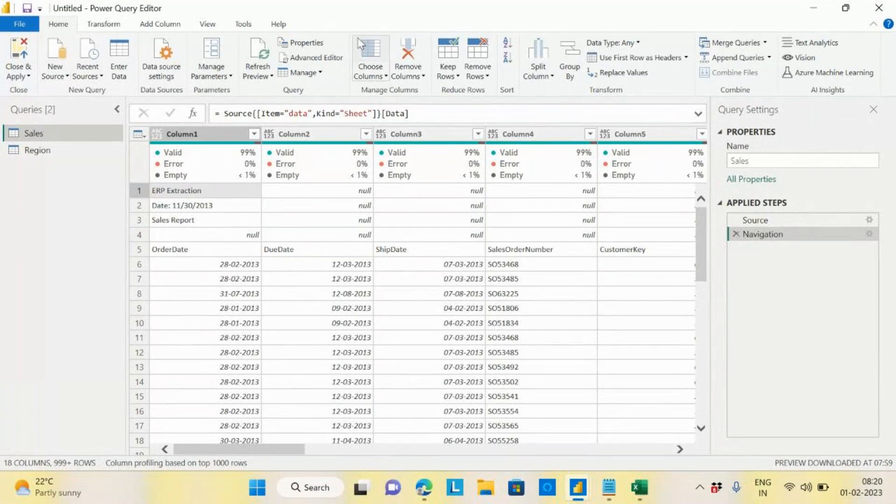
pyautogui.click(485, 74)
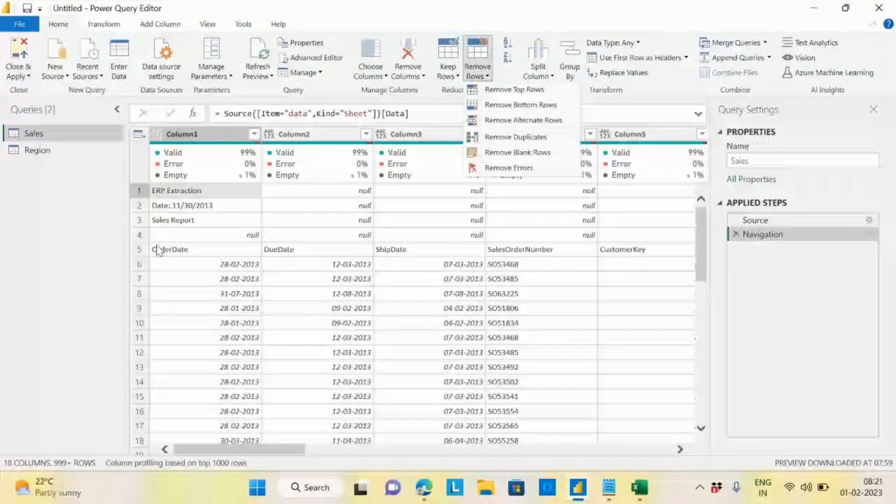
pyautogui.click(521, 93)
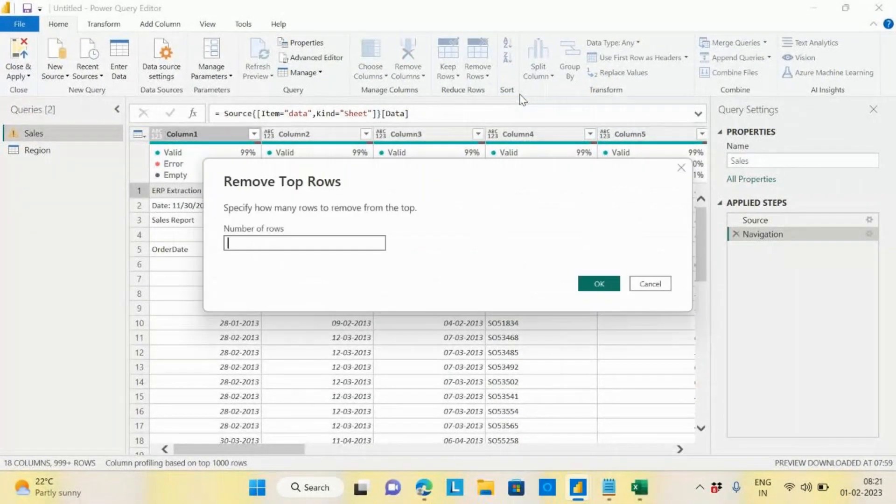
pyautogui.click(377, 262)
pyautogui.write('4')
pyautogui.moveTo(558, 198); pyautogui.dragTo(383, 133)
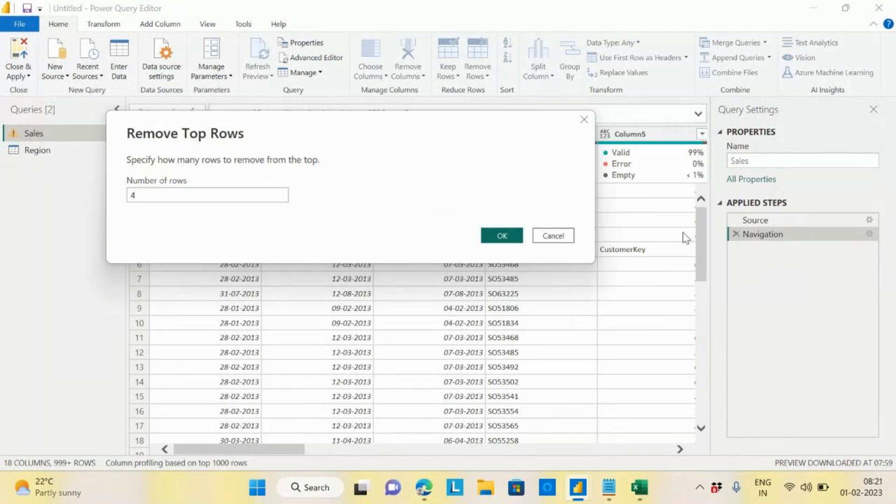
pyautogui.click(511, 238)
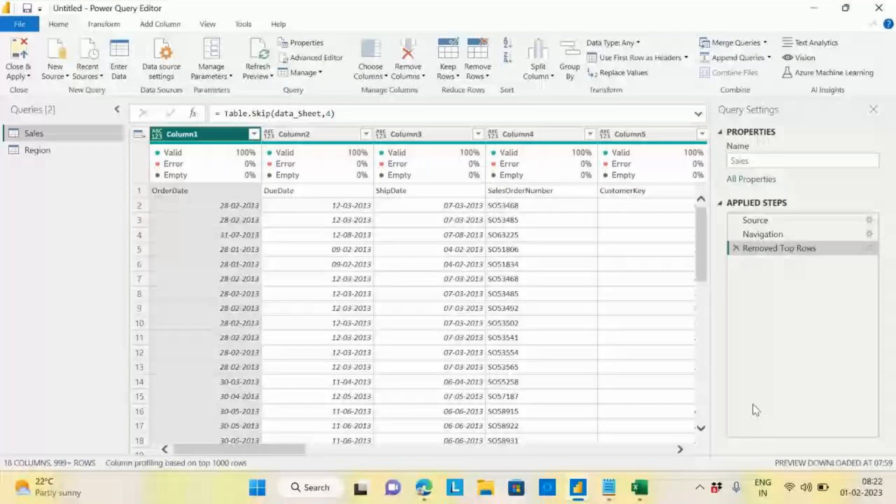
# Step: Compare the data at the Navigation and Removed Top Rows steps, and review the row count set for Removed Top Rows
pyautogui.click(755, 235)
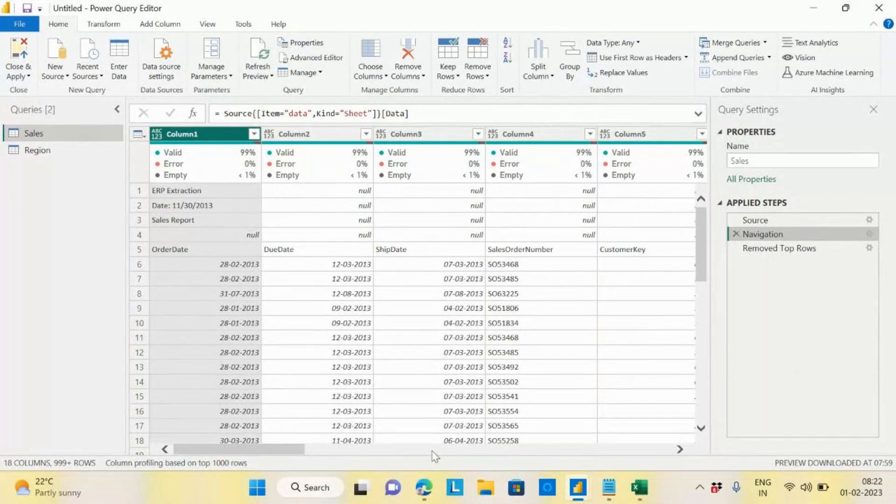
pyautogui.click(764, 250)
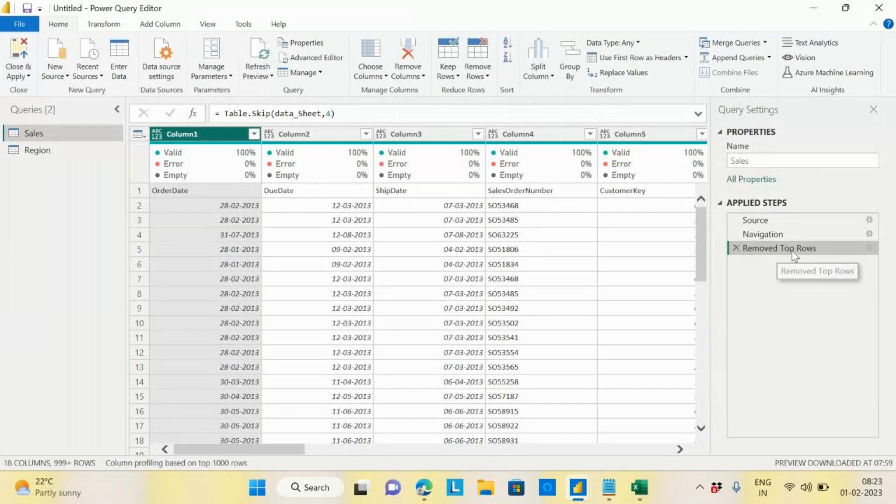
pyautogui.click(869, 248)
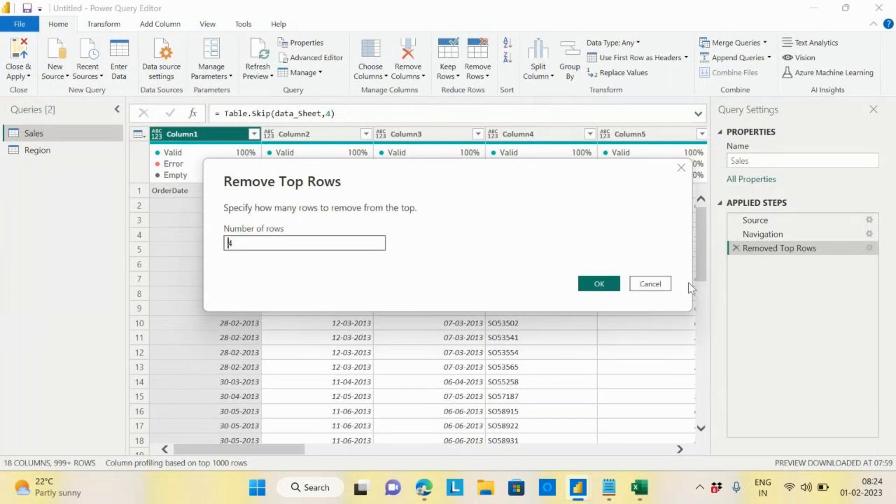
pyautogui.click(651, 284)
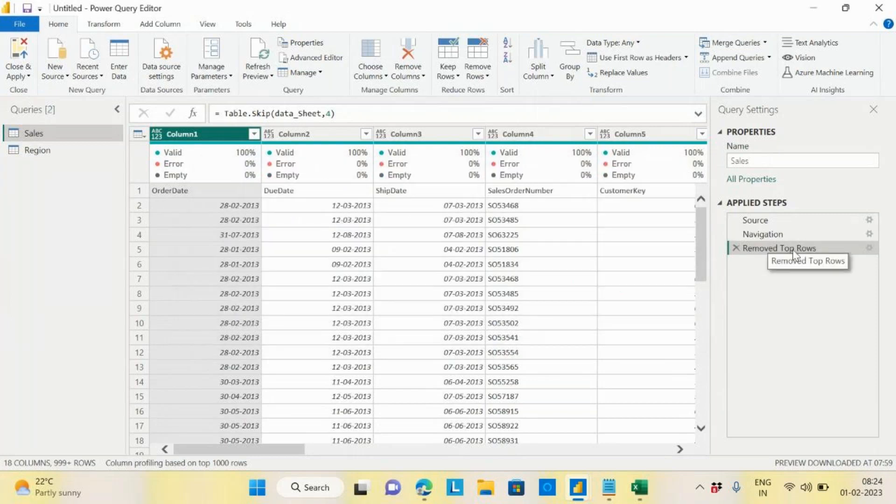
pyautogui.click(870, 248)
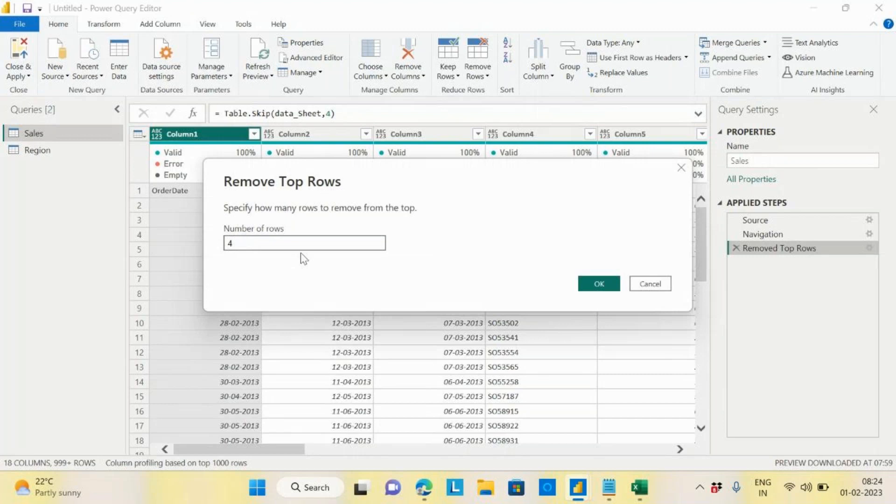
pyautogui.click(651, 283)
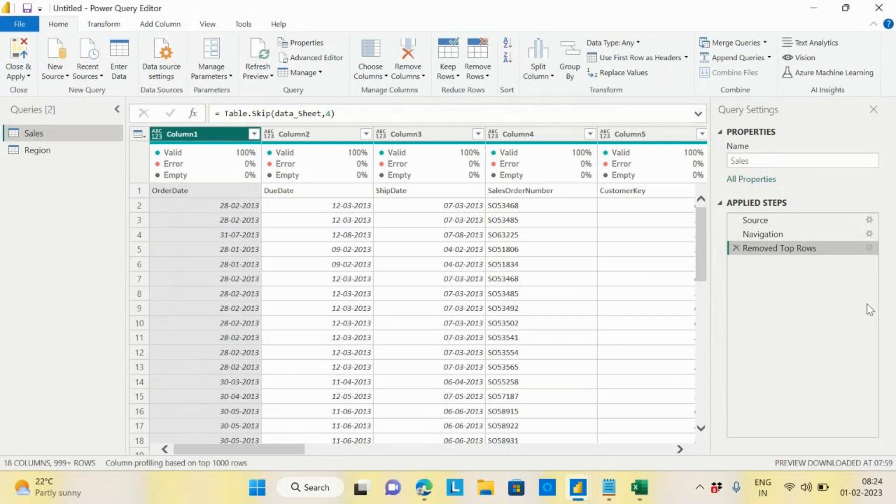
pyautogui.click(769, 234)
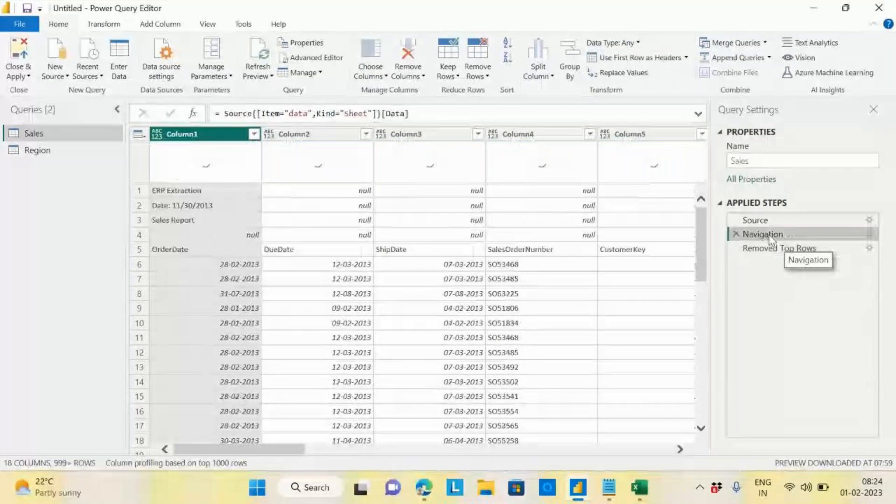
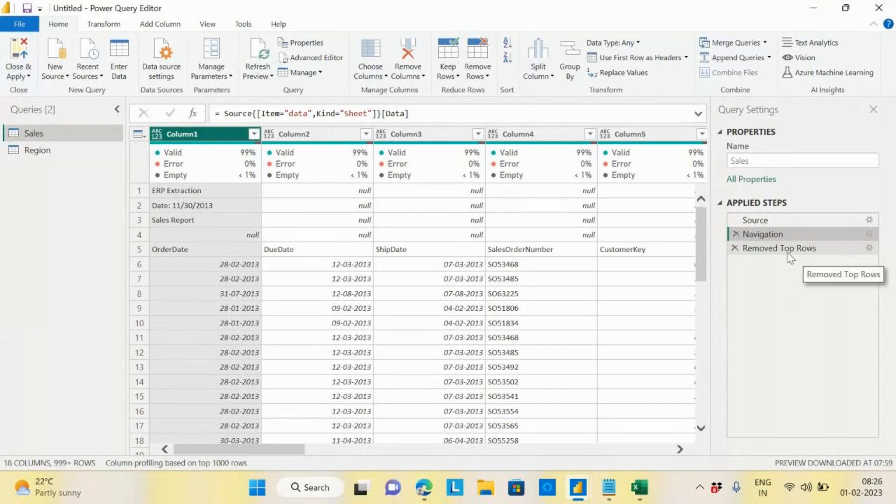
pyautogui.click(870, 248)
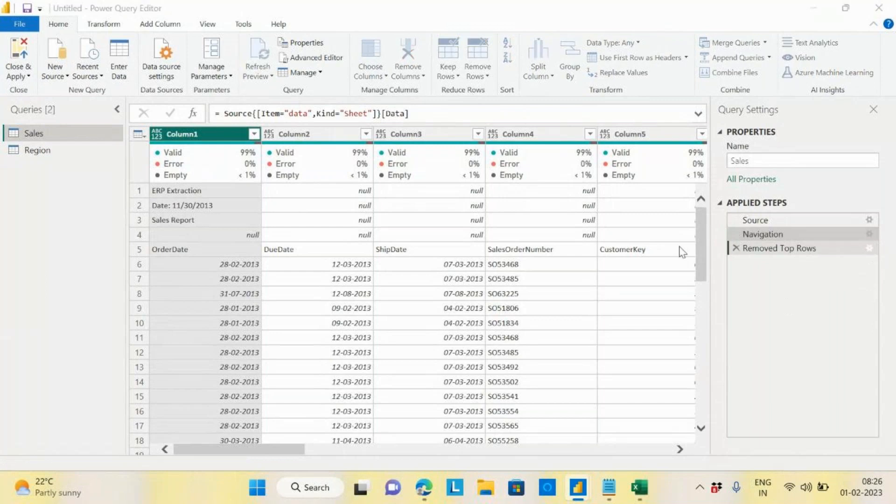
pyautogui.click(234, 244)
pyautogui.doubleClick(235, 244)
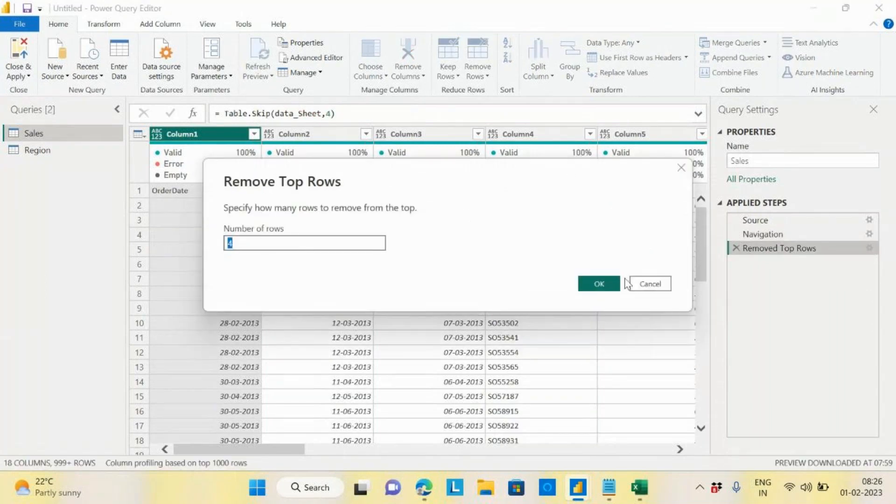
pyautogui.click(664, 283)
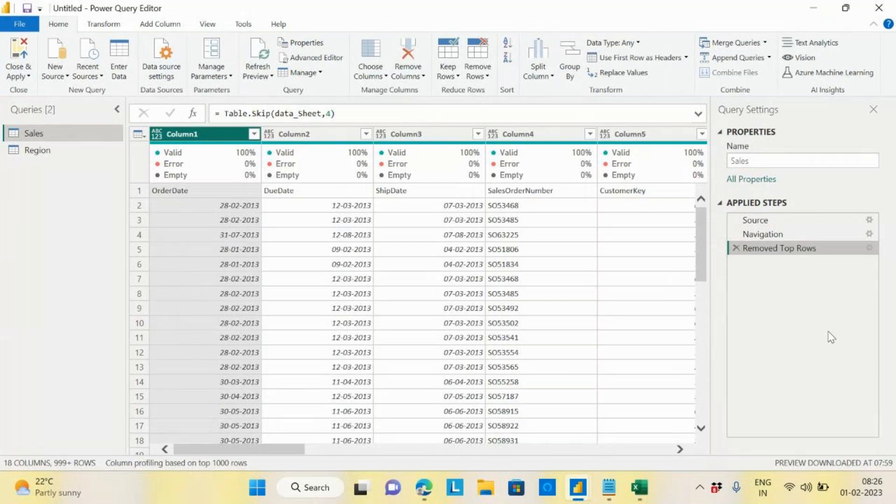
# Step: Delete the Removed Top Rows step and filter the null values out of Column4
pyautogui.click(736, 251)
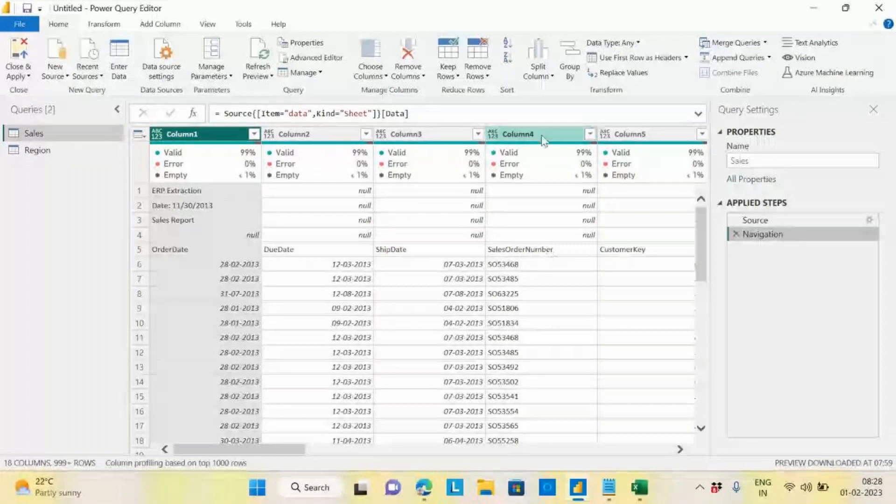
pyautogui.click(591, 134)
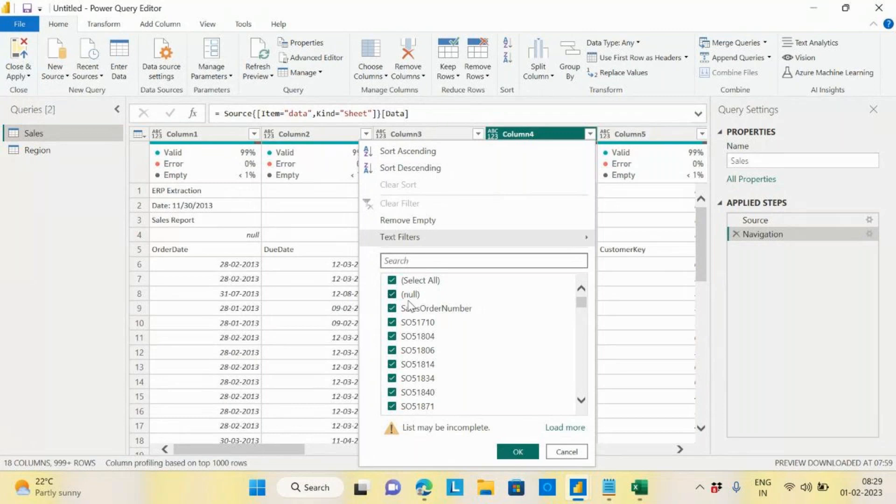
pyautogui.click(393, 295)
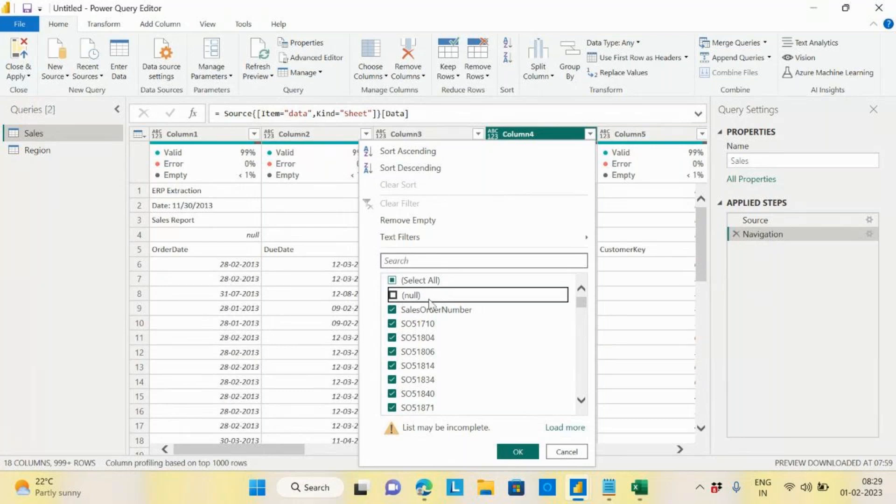
pyautogui.click(518, 452)
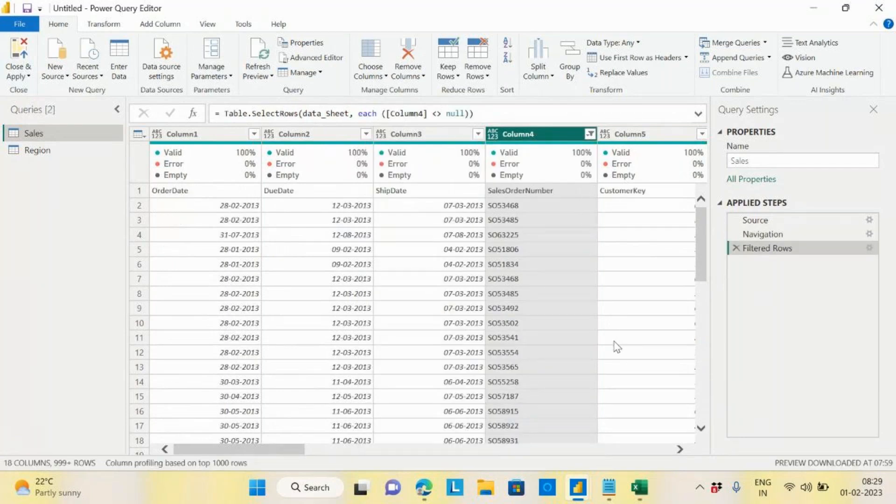
# Step: Examine the null condition on Column4 in the Filtered Rows formula
pyautogui.click(1, 292)
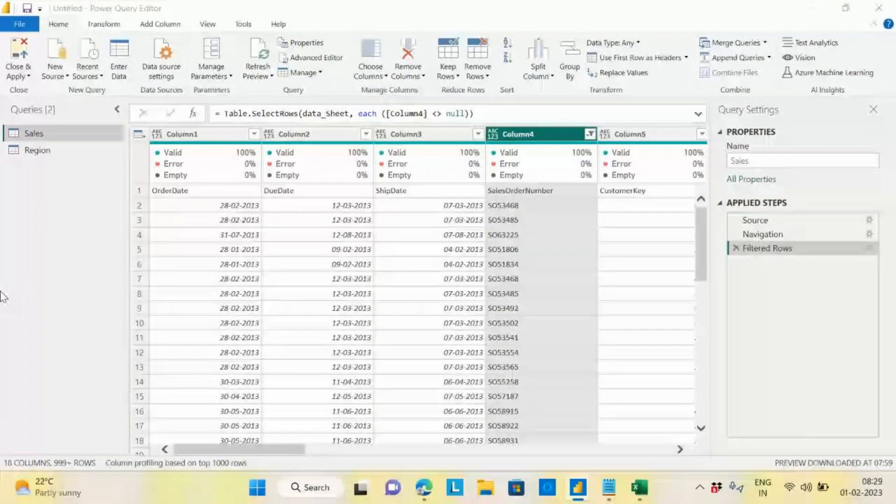
pyautogui.click(222, 4)
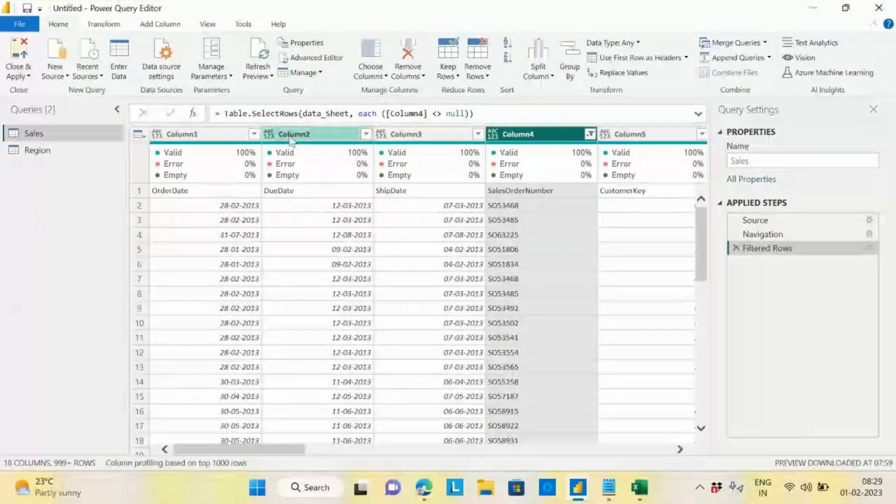
pyautogui.doubleClick(429, 115)
pyautogui.moveTo(429, 115); pyautogui.dragTo(470, 115)
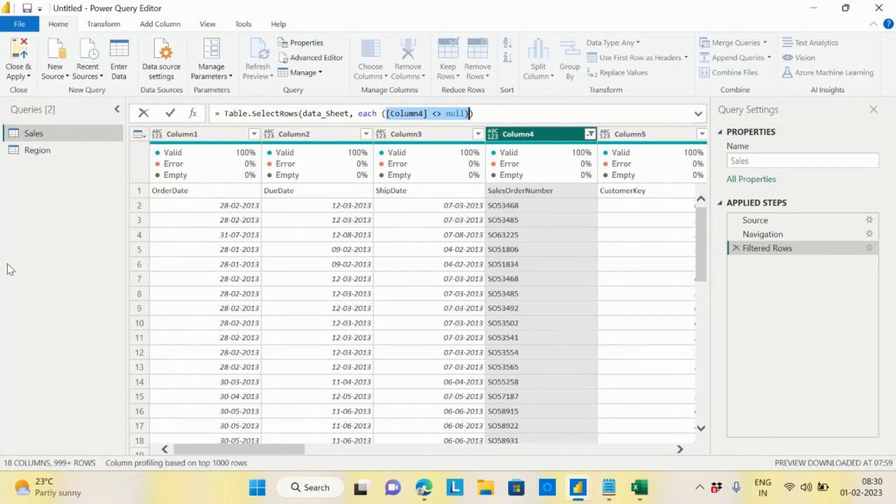
pyautogui.press('Left')
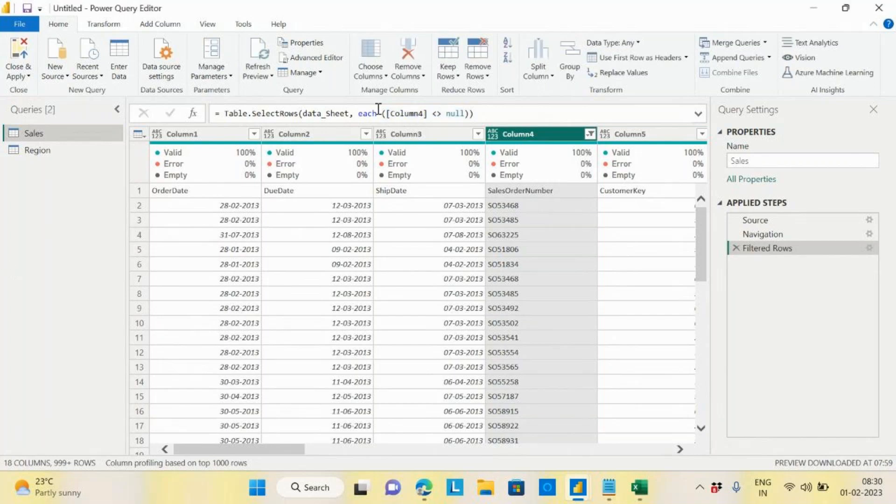
pyautogui.moveTo(449, 115); pyautogui.dragTo(465, 113)
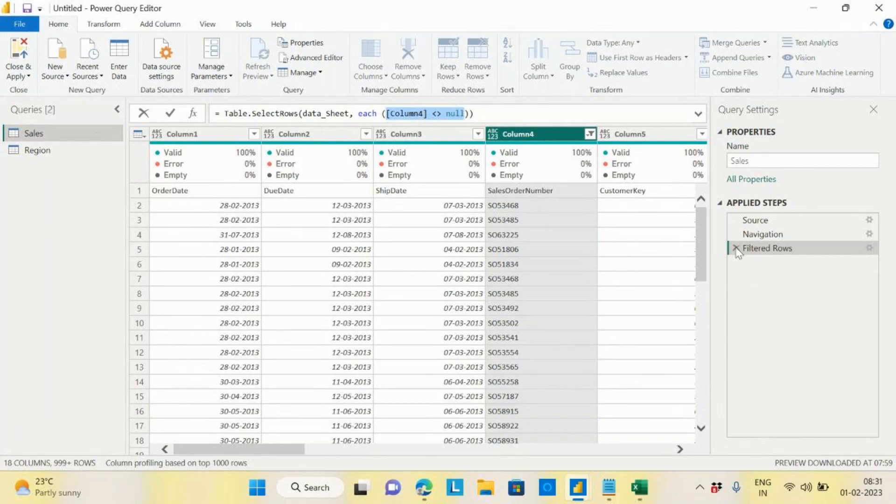
pyautogui.click(782, 281)
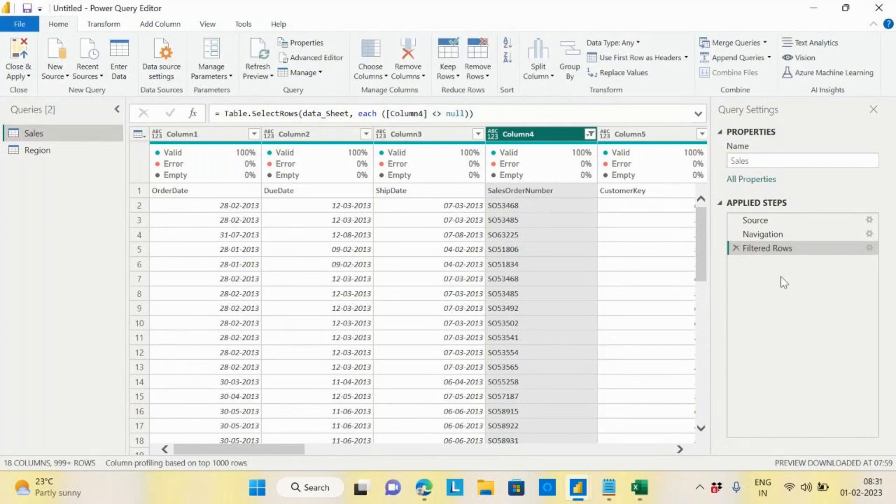
# Step: Replace the Filtered Rows step with a Remove Empty filter on Column4, and inspect the conditions in its formula
pyautogui.click(736, 248)
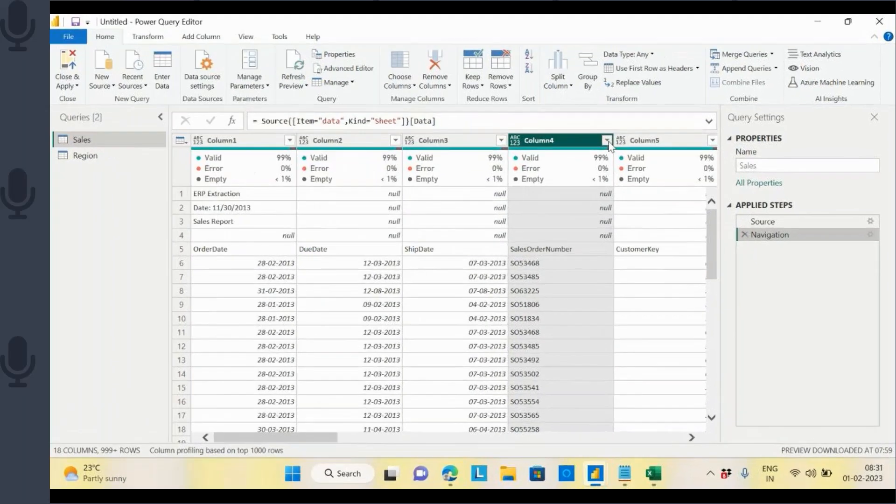
pyautogui.click(607, 142)
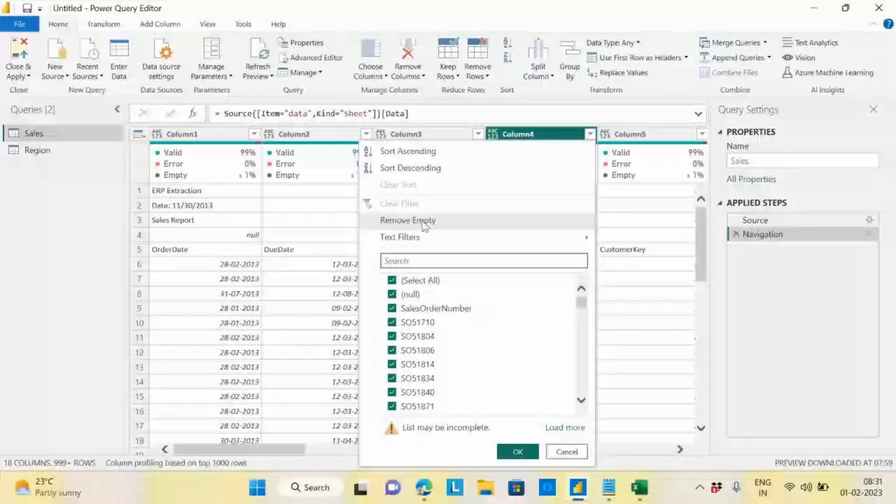
pyautogui.click(408, 220)
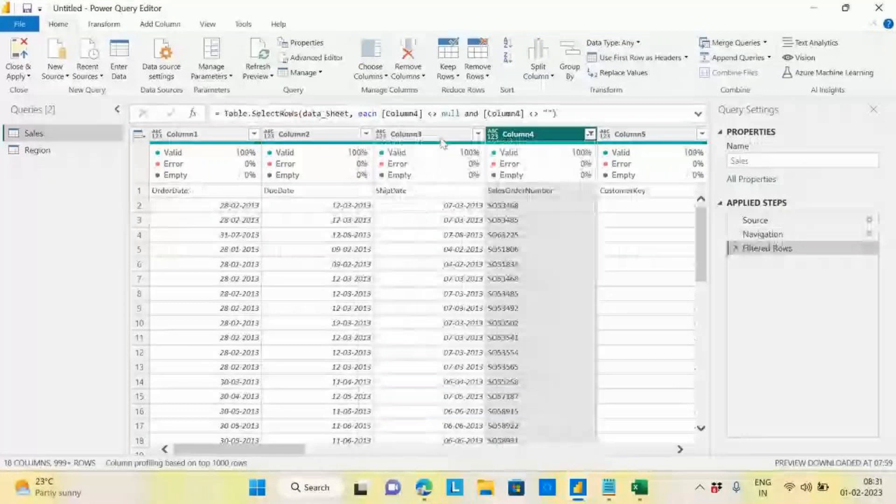
pyautogui.moveTo(385, 114); pyautogui.dragTo(460, 113)
pyautogui.click(465, 114)
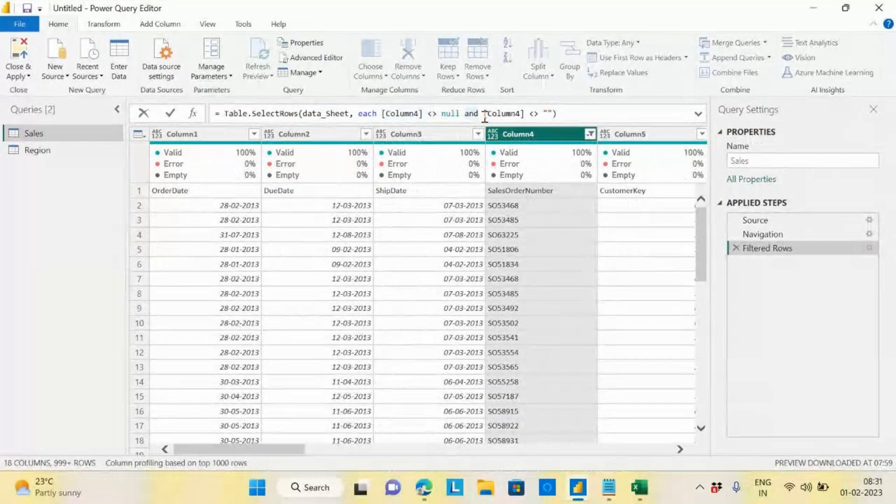
# Step: Examine the not-null and not-empty-string conditions on Column4 in the Filtered Rows formula
pyautogui.moveTo(484, 113); pyautogui.dragTo(555, 114)
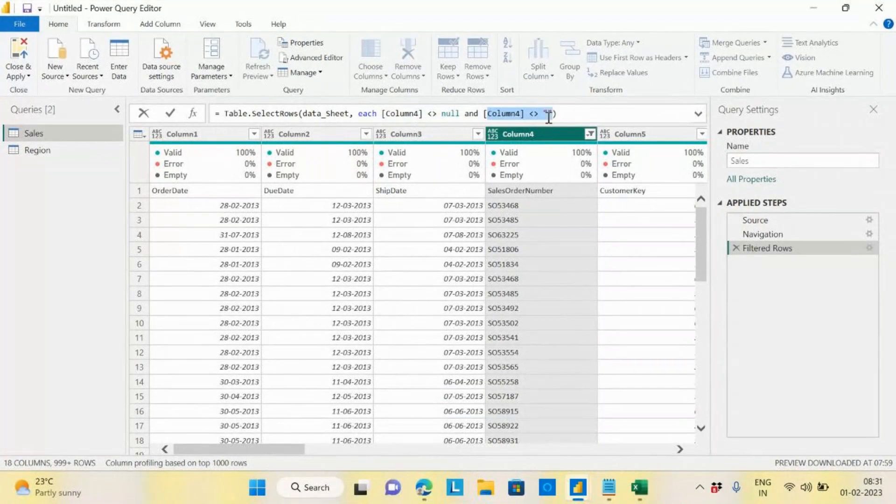
pyautogui.moveTo(385, 116); pyautogui.dragTo(554, 114)
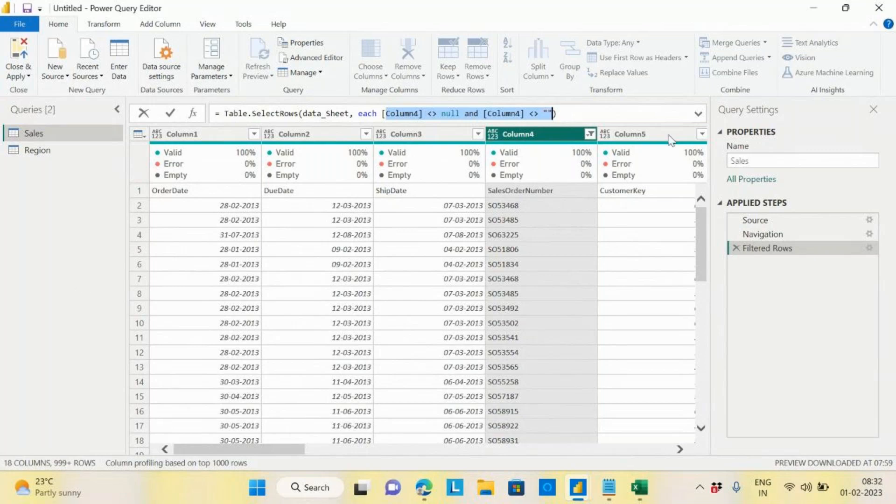
pyautogui.click(564, 113)
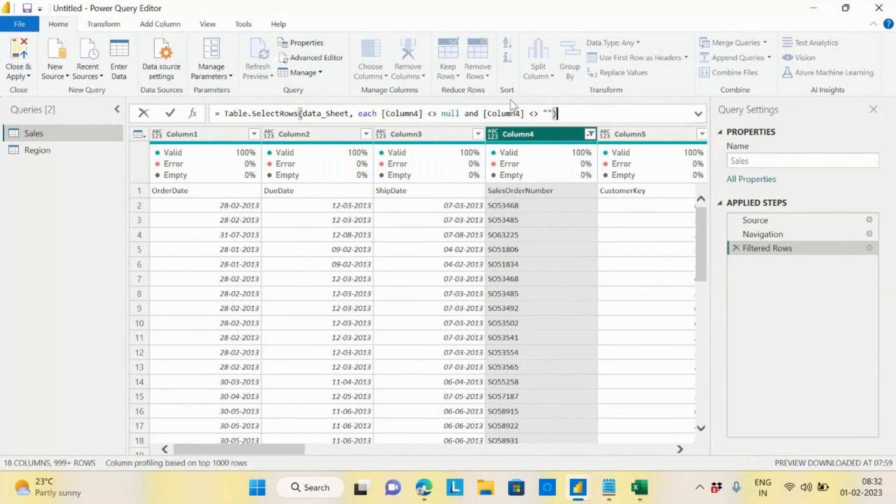
pyautogui.click(777, 254)
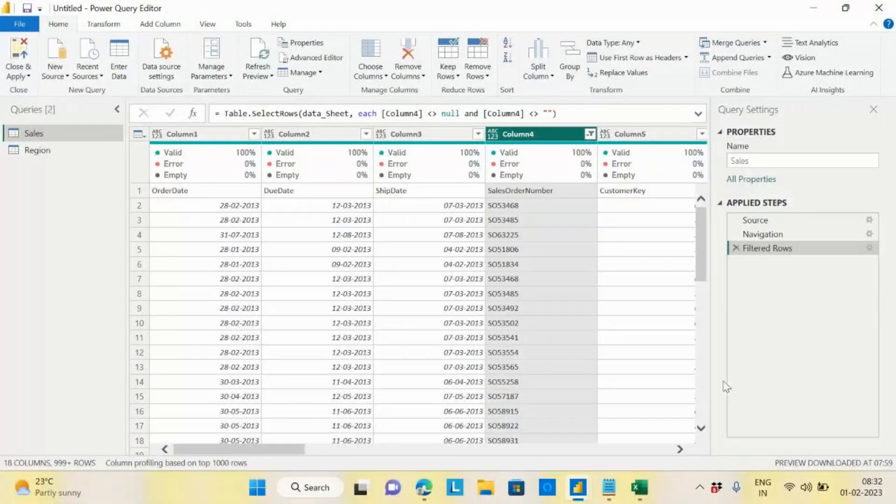
pyautogui.click(30, 268)
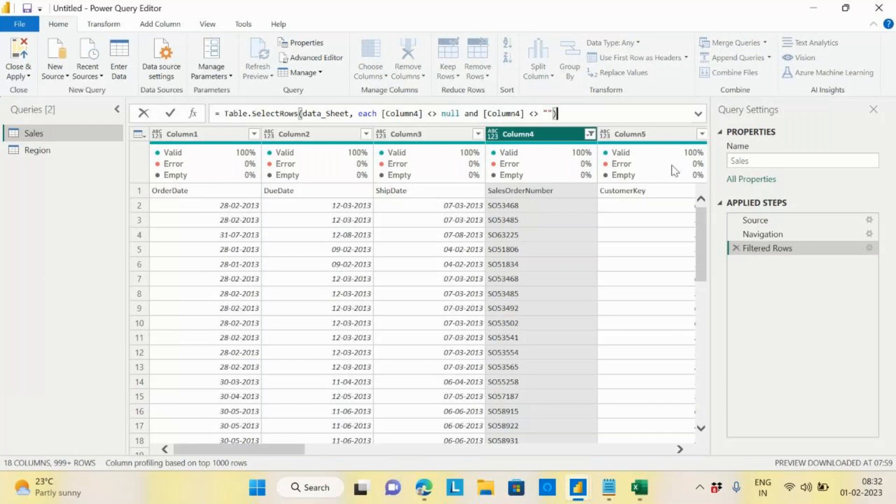
pyautogui.moveTo(287, 450); pyautogui.dragTo(4, 430)
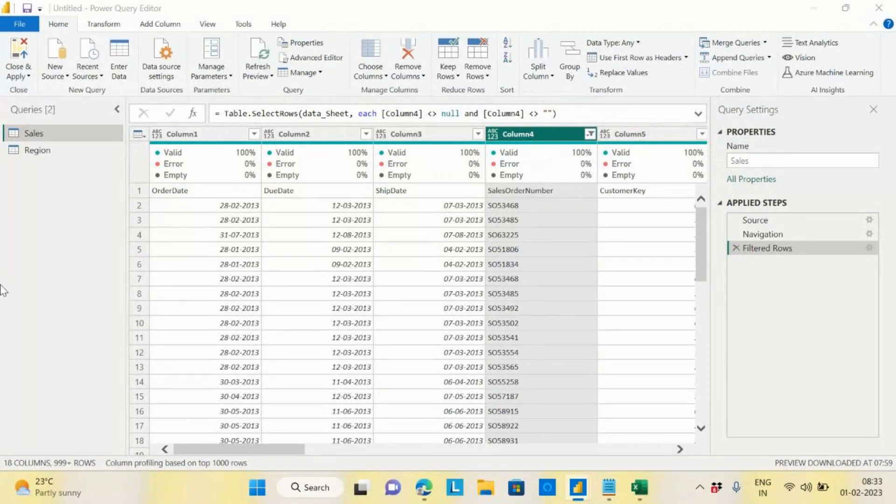
# Step: Promote the first row of the filtered Sales table to column headers
pyautogui.click(139, 136)
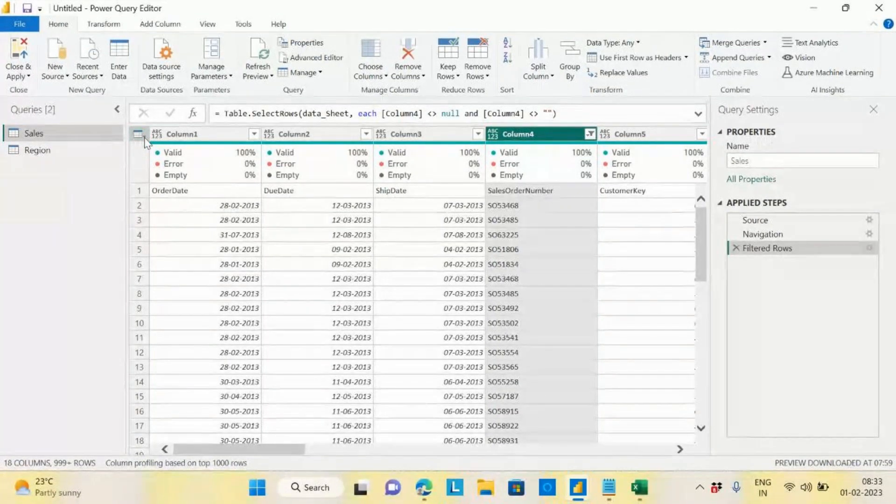
pyautogui.click(144, 137)
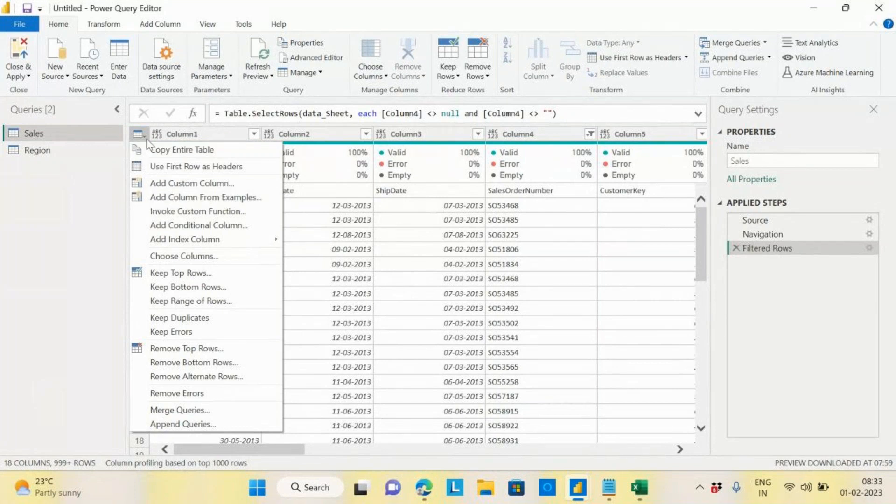
pyautogui.click(93, 198)
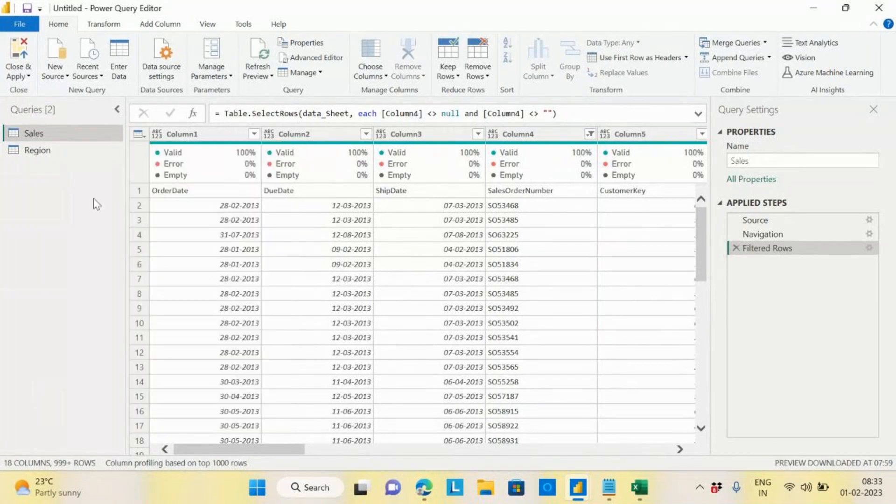
pyautogui.click(139, 134)
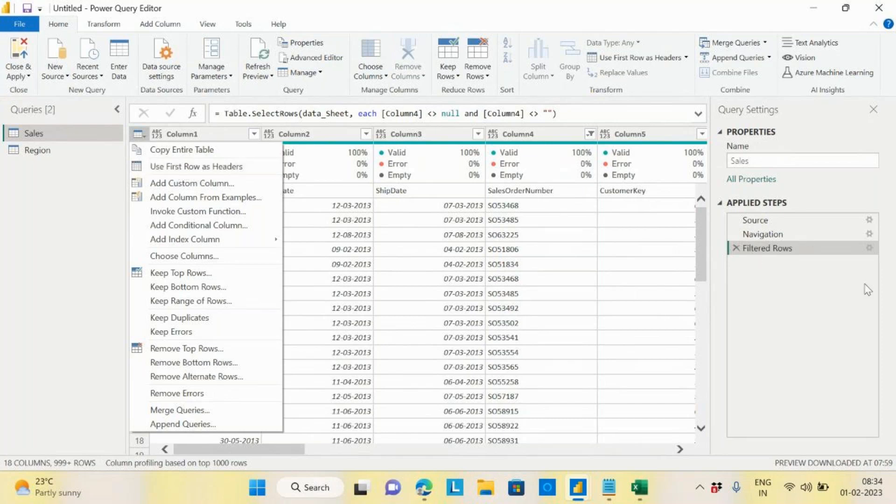
pyautogui.click(185, 168)
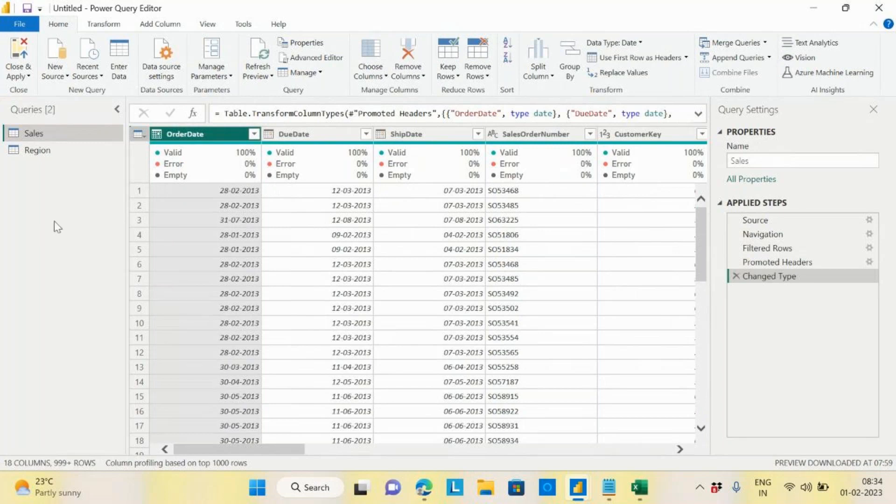
pyautogui.moveTo(207, 169)
# Step: Compare the Sales data and formulas at the Filtered Rows, Promoted Headers and Changed Type steps
pyautogui.click(772, 249)
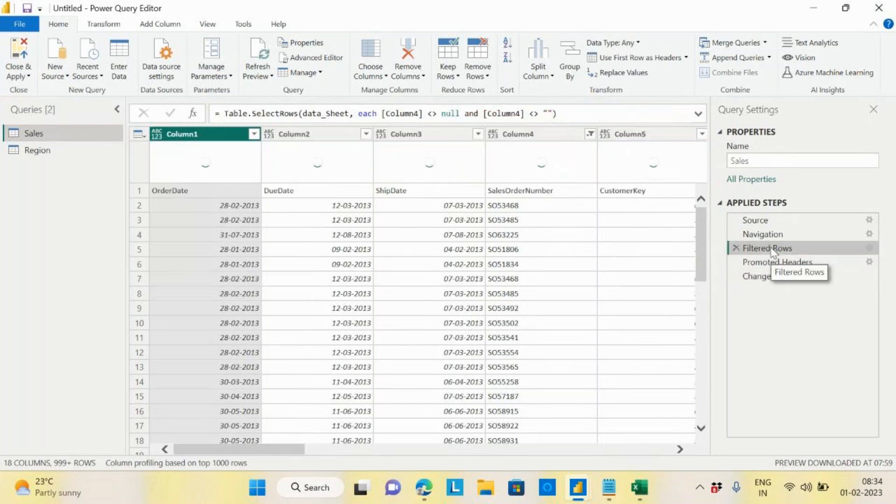
pyautogui.click(768, 262)
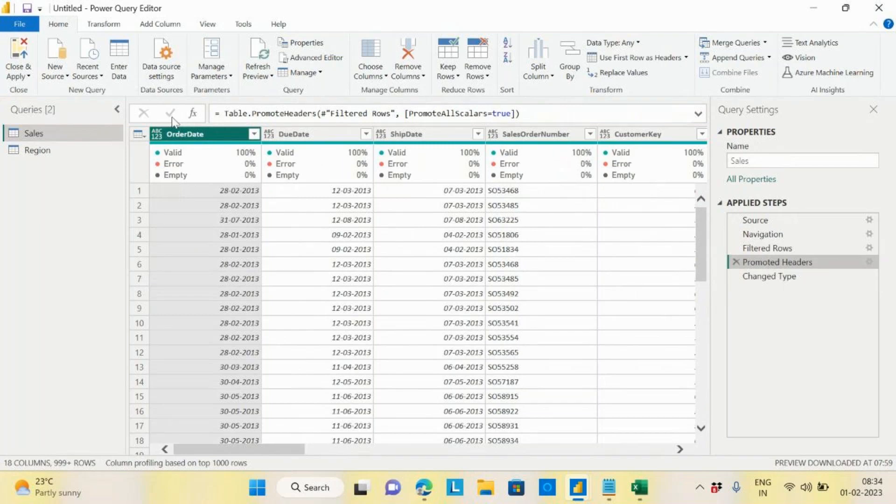
pyautogui.click(764, 279)
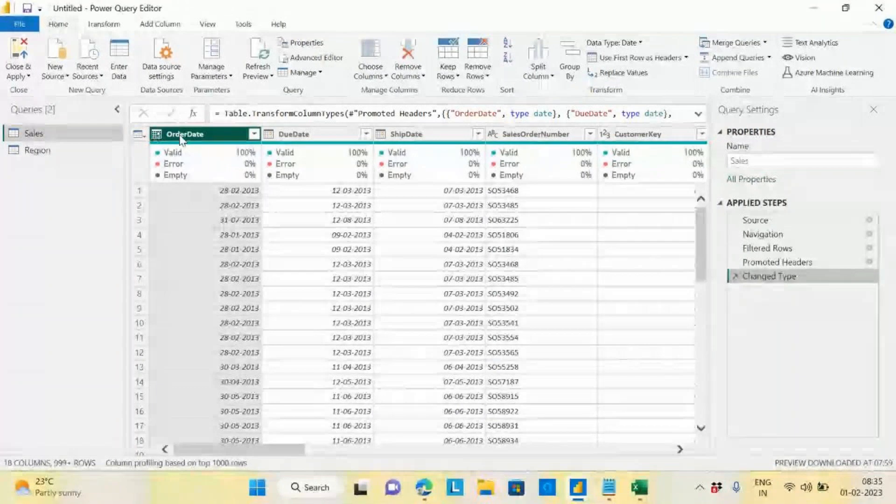
# Step: Review the data type options for the OrderDate column, and delete the Changed Type step from the Sales query
pyautogui.click(157, 135)
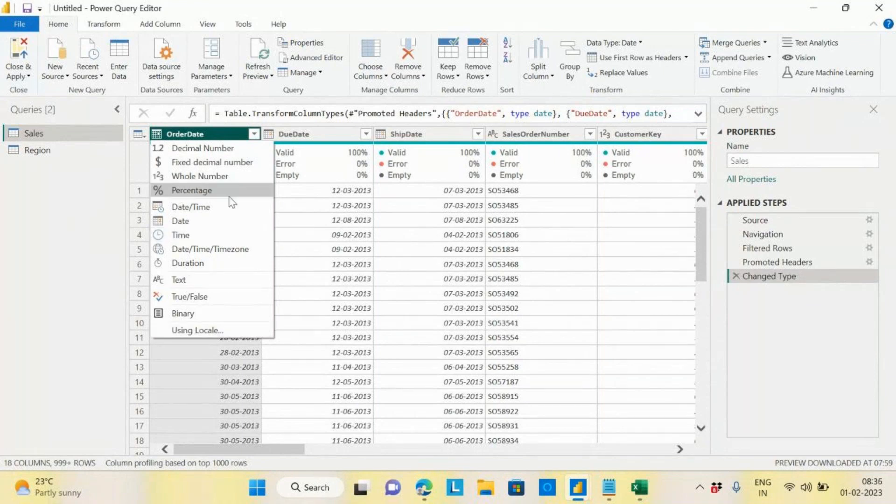
pyautogui.click(166, 217)
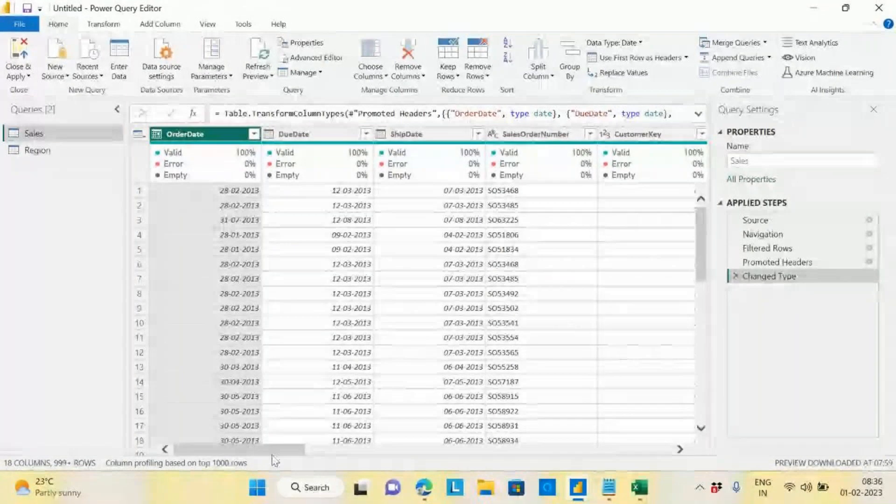
pyautogui.moveTo(274, 451); pyautogui.dragTo(199, 453)
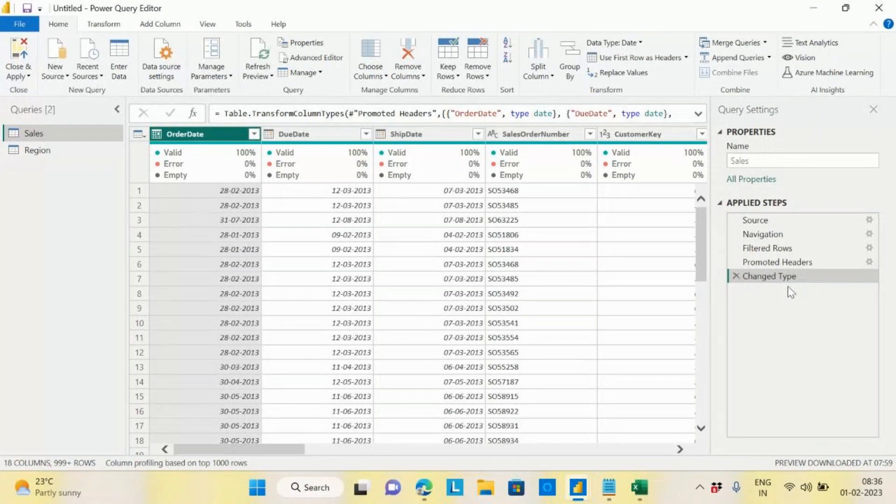
pyautogui.click(737, 277)
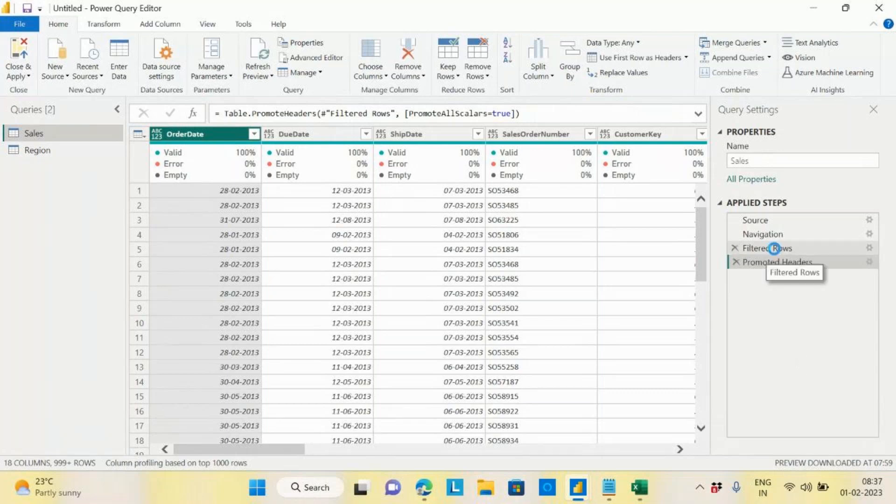
# Step: Rename the Filtered Rows step as "Filter Null and Blank from Sales Order"
pyautogui.click(775, 250)
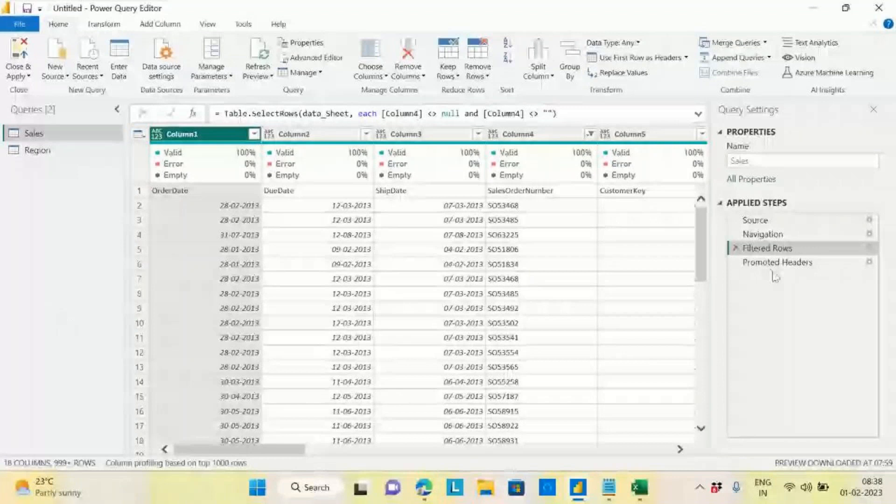
pyautogui.rightClick(777, 253)
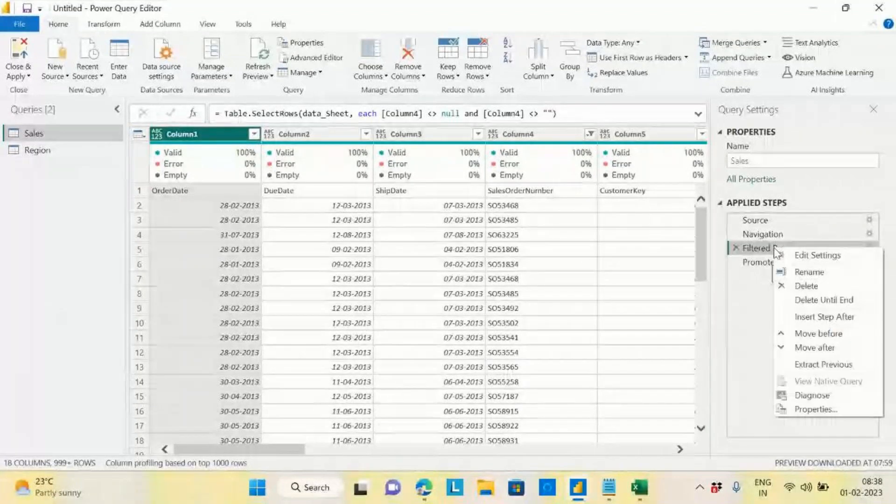
pyautogui.click(808, 273)
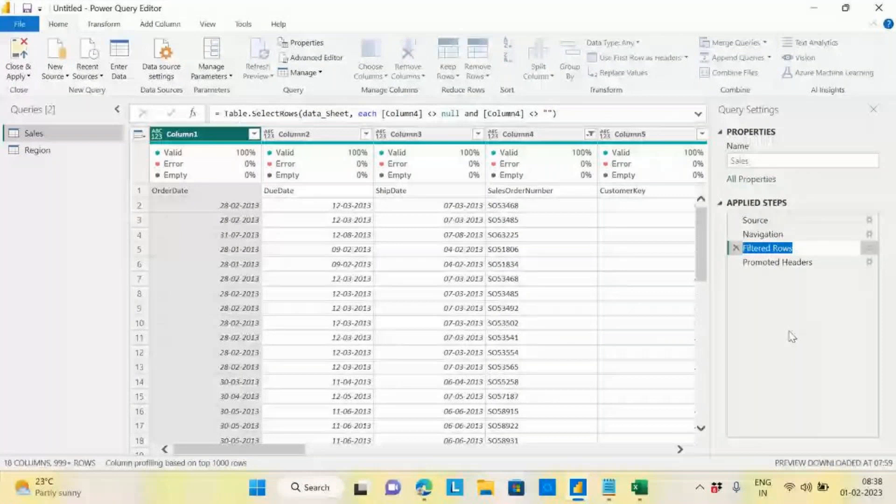
pyautogui.write('Fil')
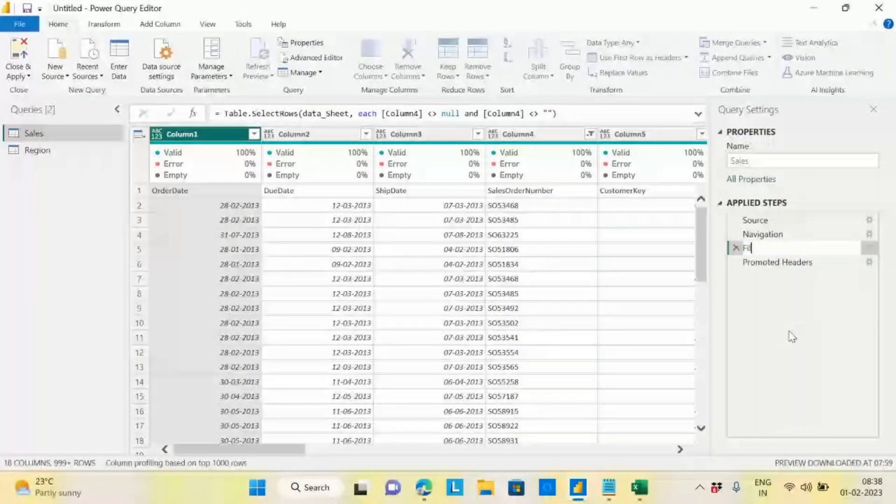
pyautogui.write('ter N')
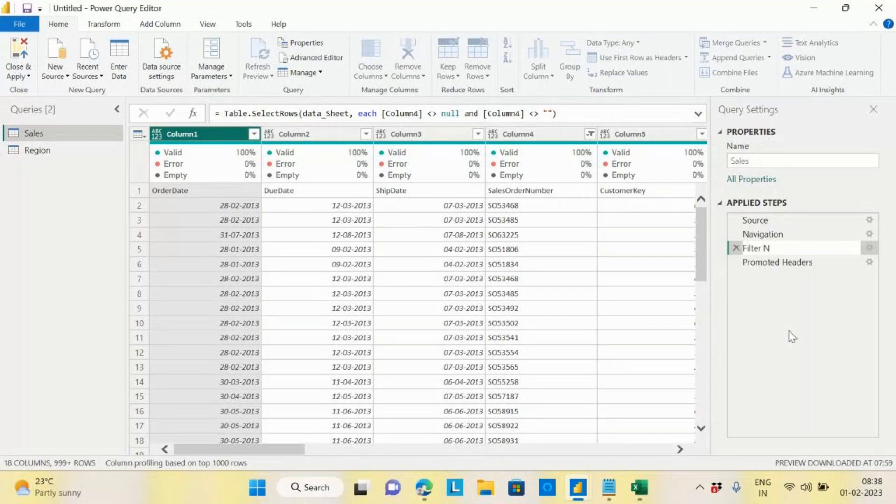
pyautogui.write('ull and Blank Rrom Sales Order')
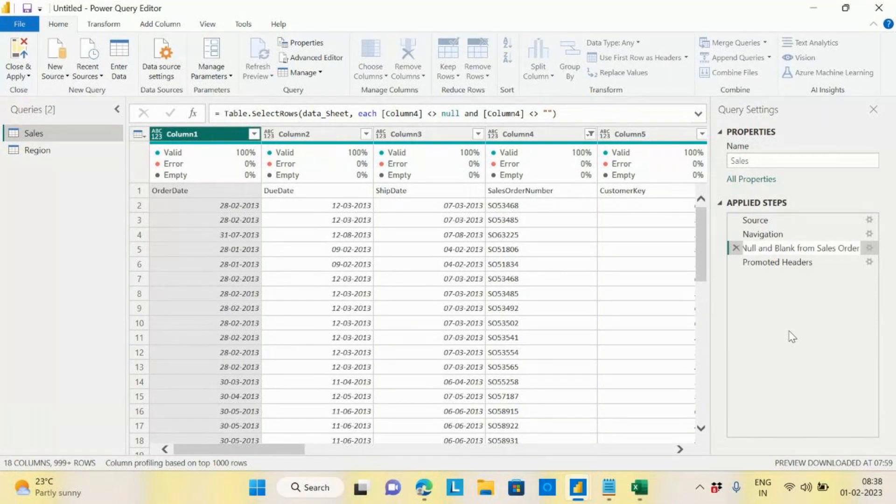
pyautogui.press('Return')
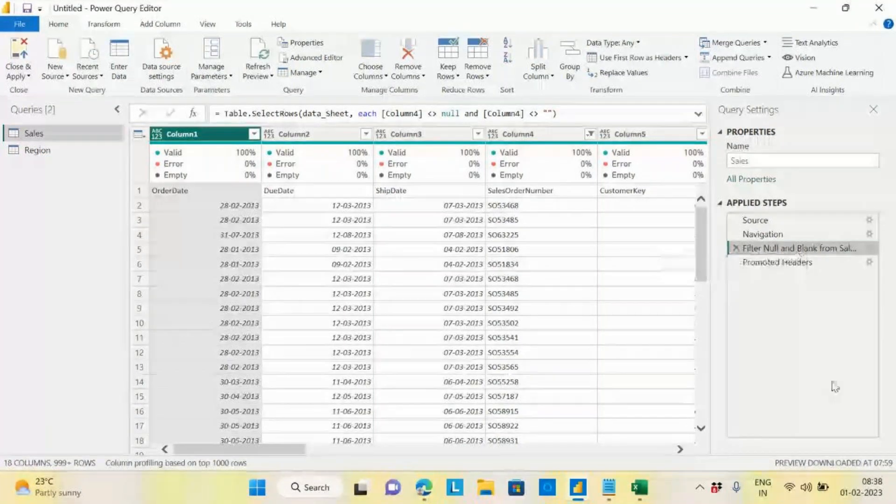
# Step: Rename the Promoted Headers step as "Promote Headers" and look across the Sales columns at that step
pyautogui.rightClick(777, 265)
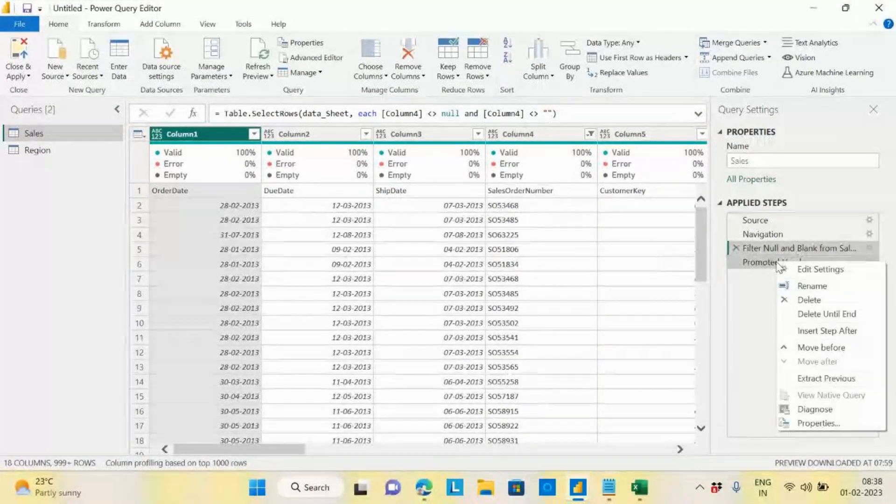
pyautogui.click(812, 286)
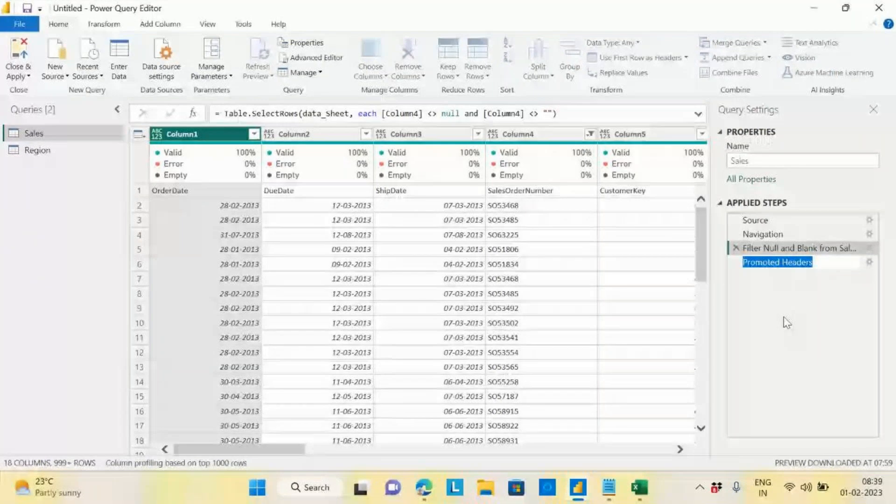
pyautogui.write('P')
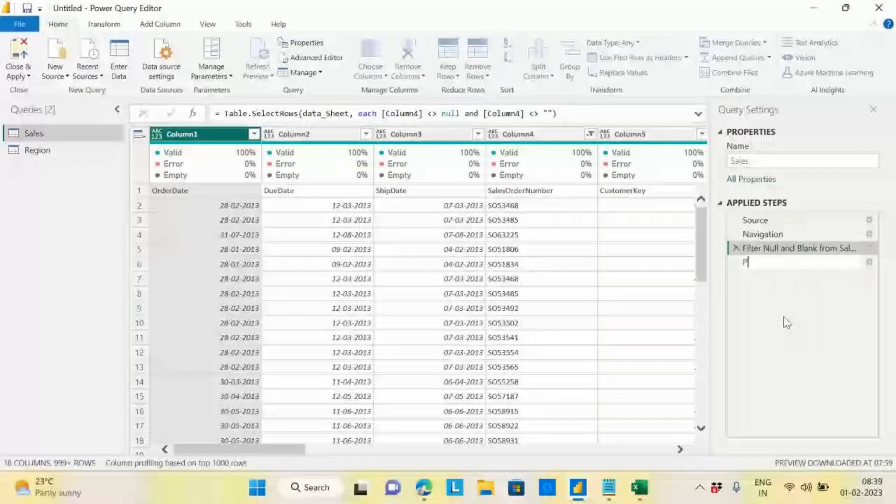
pyautogui.write('rompe')
pyautogui.press('BackSpace')
pyautogui.press('BackSpace')
pyautogui.write('o')
pyautogui.write('te Haeade')
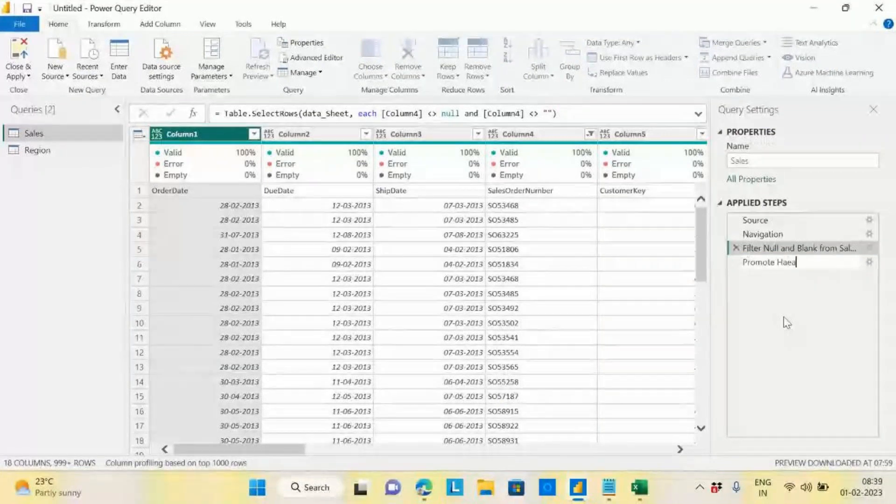
pyautogui.press('BackSpace')
pyautogui.press('BackSpace')
pyautogui.press('BackSpace')
pyautogui.press('BackSpace')
pyautogui.press('BackSpace')
pyautogui.write('eaders')
pyautogui.press('Return')
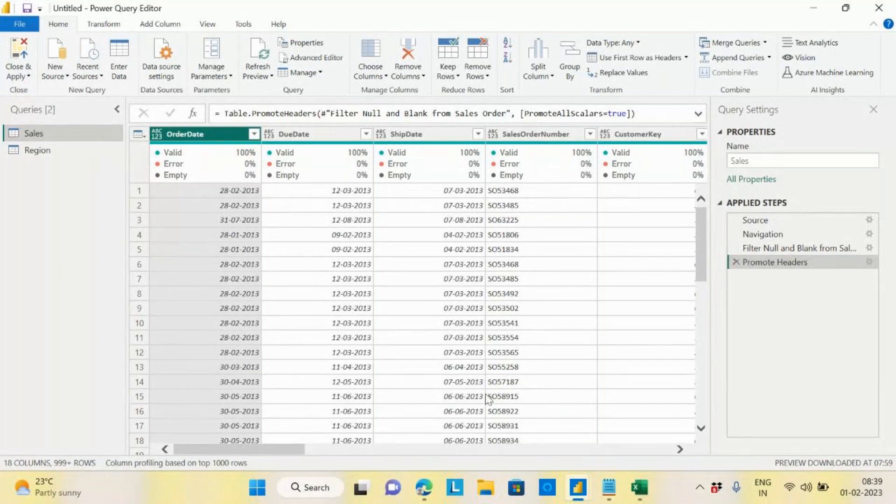
pyautogui.moveTo(272, 451); pyautogui.dragTo(714, 455)
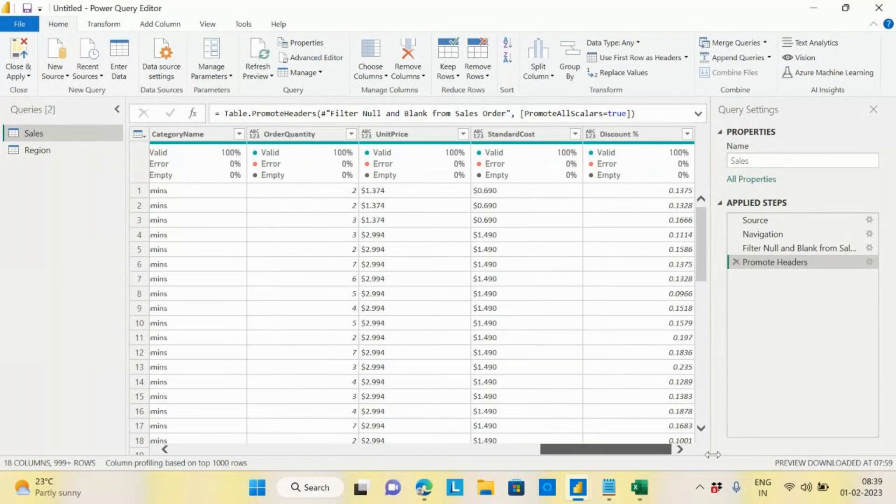
pyautogui.moveTo(642, 447); pyautogui.dragTo(248, 441)
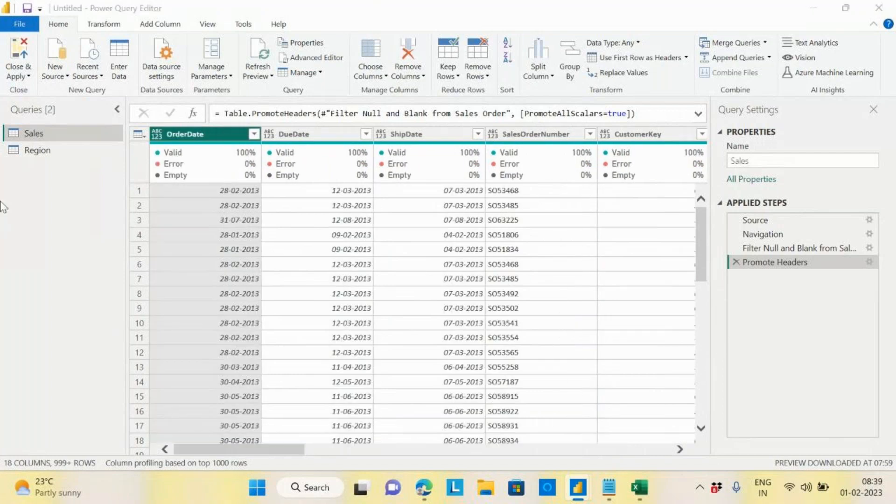
# Step: Open the Region query and inspect its data at the Source, Navigation and Changed Type steps
pyautogui.click(39, 157)
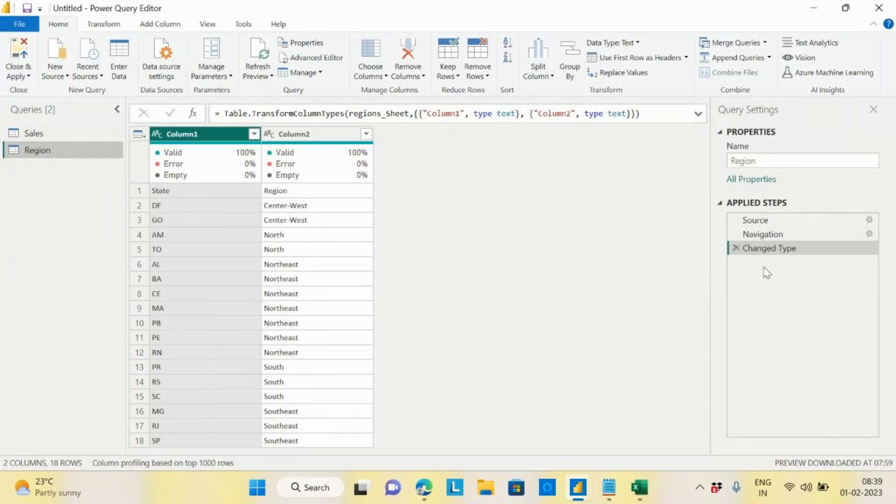
pyautogui.click(760, 222)
pyautogui.click(767, 235)
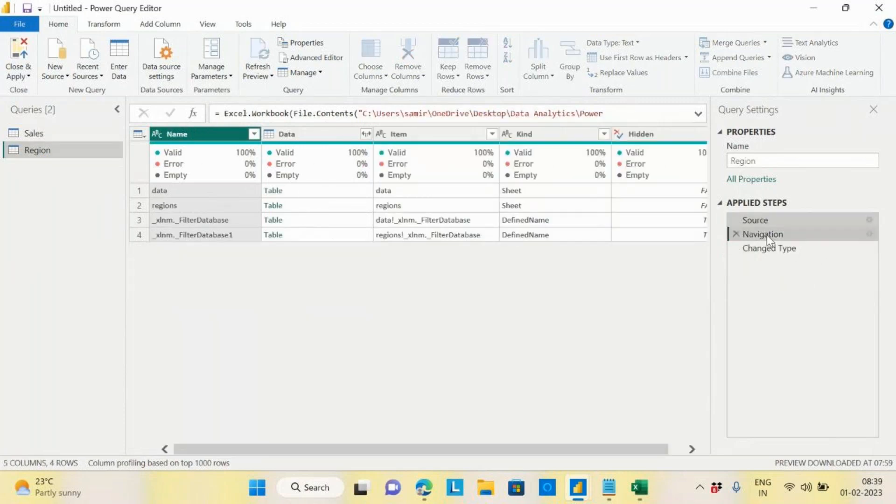
pyautogui.click(777, 250)
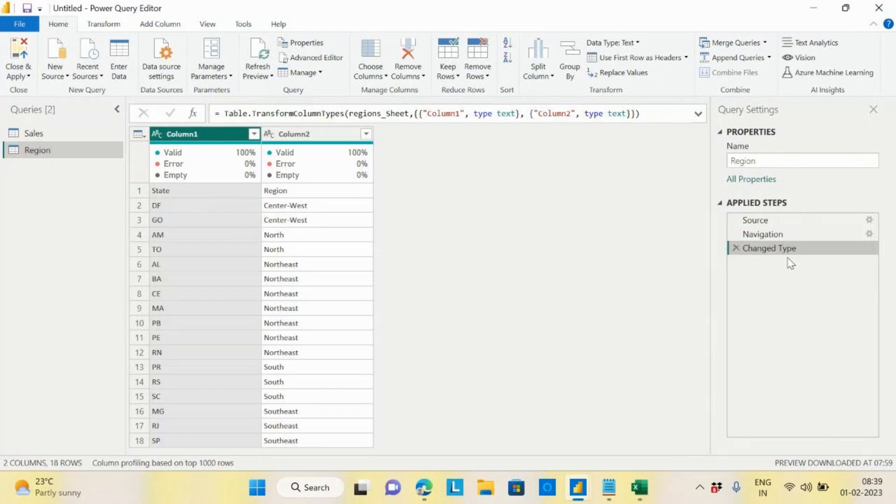
# Step: Delete the Changed Type step from the Region query and use its first row as headers
pyautogui.click(736, 249)
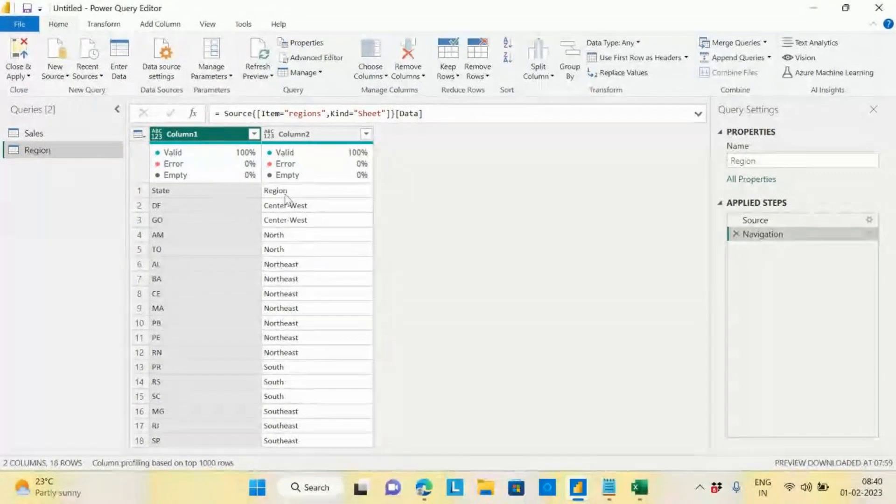
pyautogui.click(139, 135)
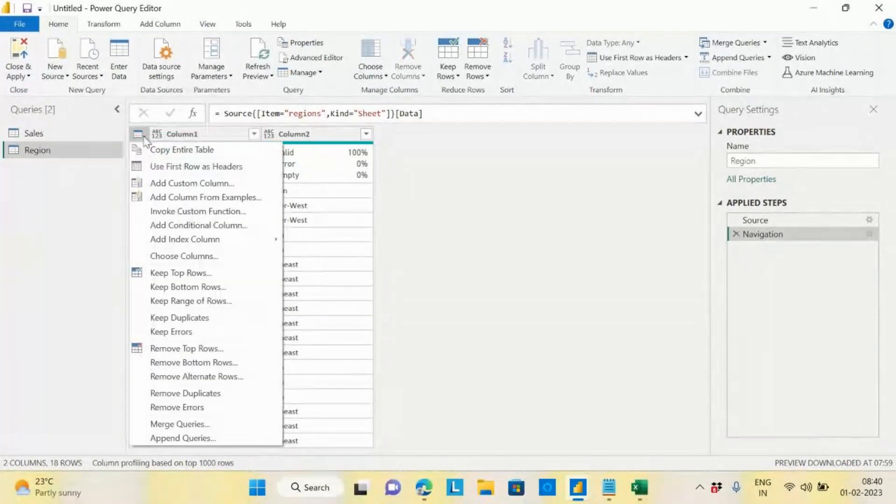
pyautogui.click(201, 172)
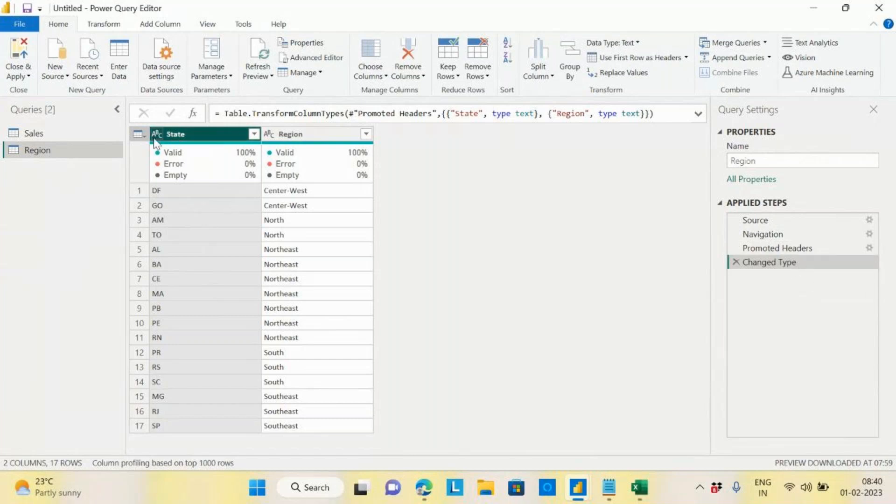
# Step: Review the data type options available for the Region column without changing its type
pyautogui.click(272, 140)
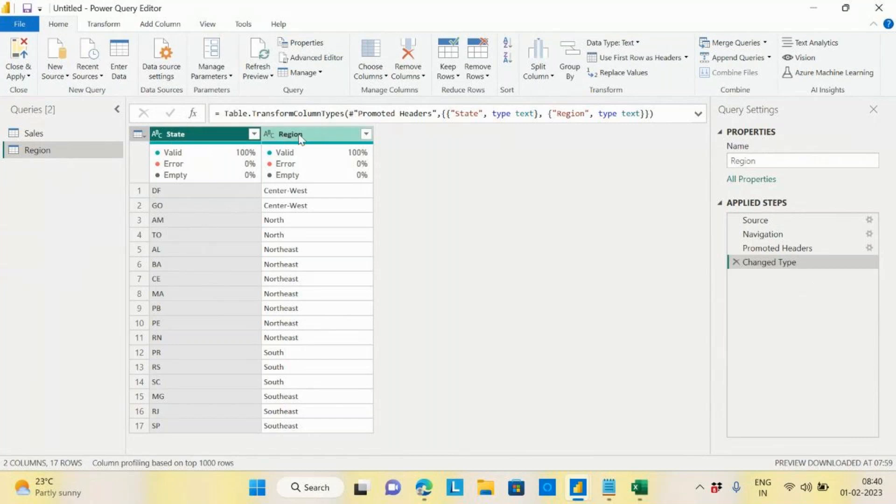
pyautogui.click(271, 139)
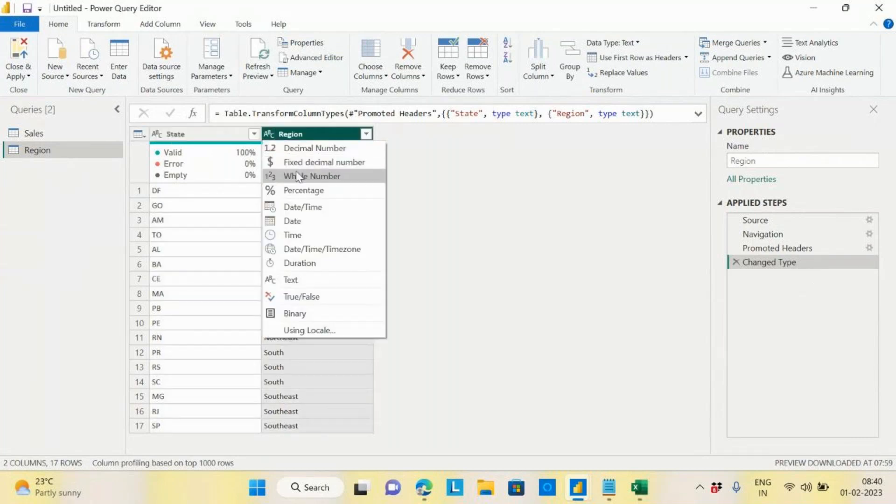
pyautogui.click(445, 166)
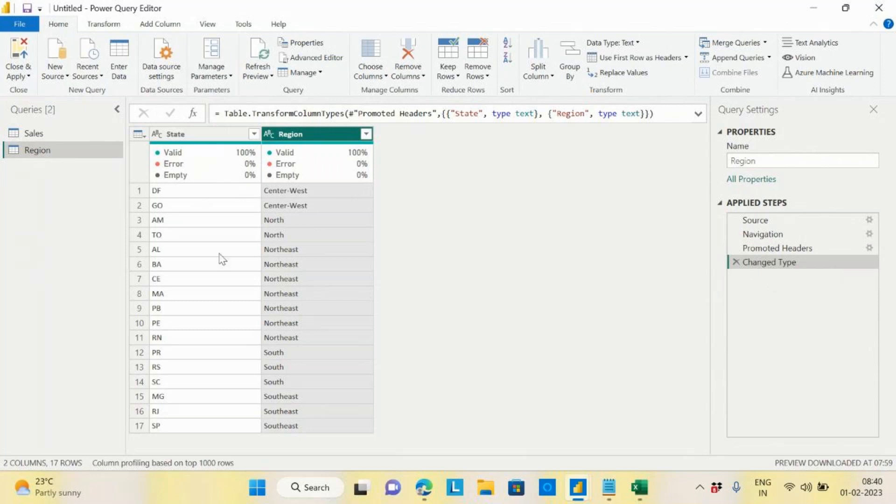
# Step: Open the Sales query and look across all its columns, from OrderDate through Discount %, at the Promote Headers step
pyautogui.click(39, 136)
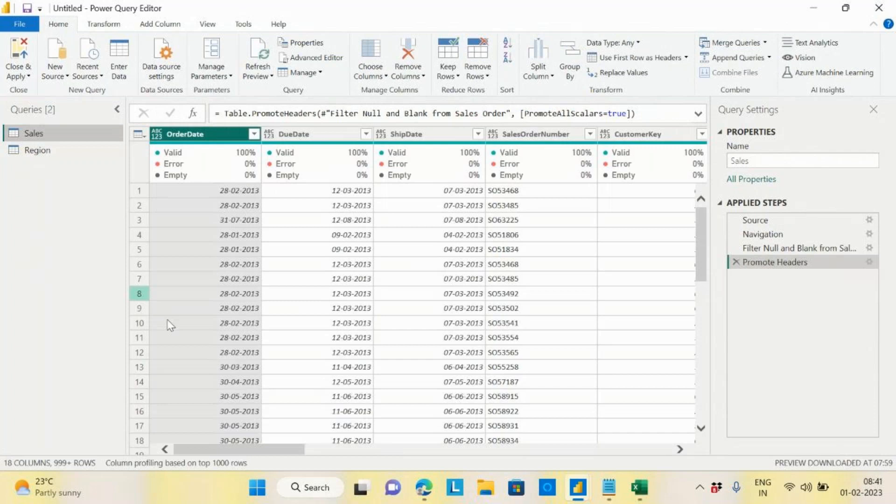
pyautogui.moveTo(290, 449); pyautogui.dragTo(76, 419)
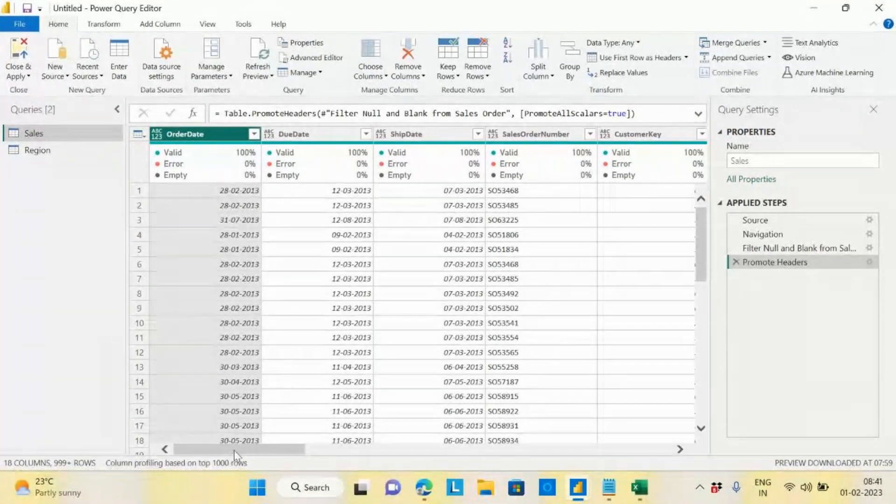
pyautogui.moveTo(235, 451); pyautogui.dragTo(298, 451)
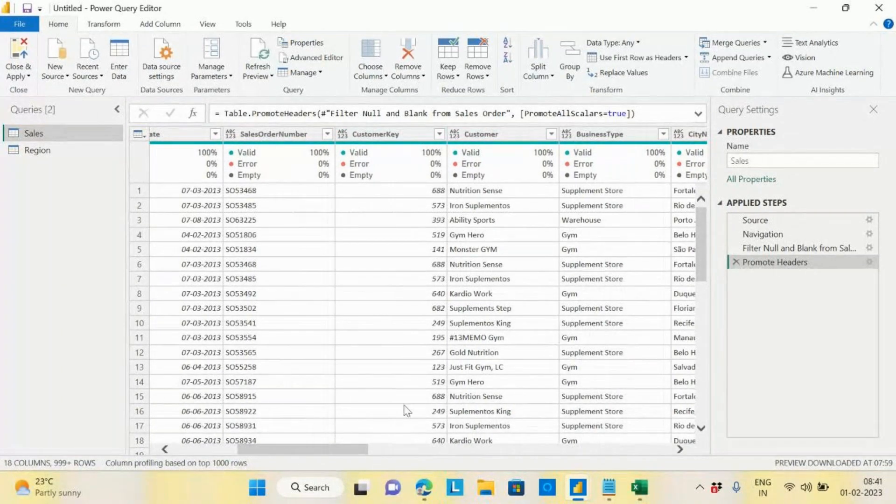
pyautogui.moveTo(350, 451); pyautogui.dragTo(691, 438)
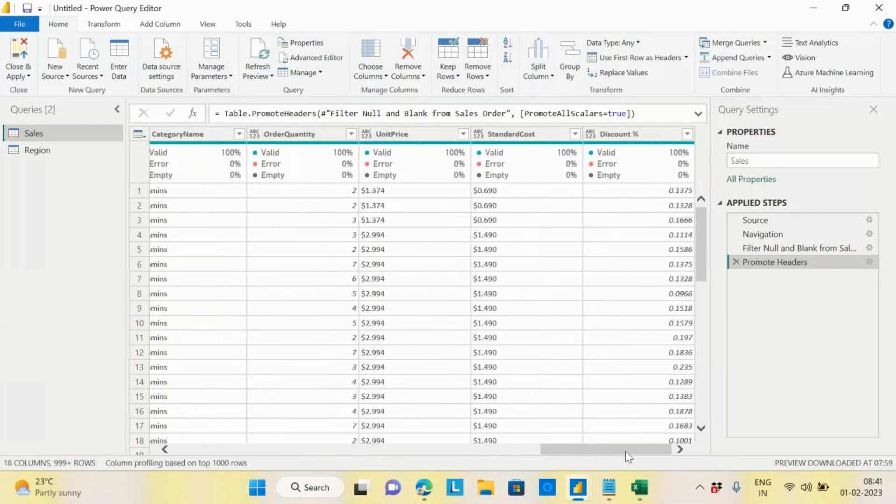
pyautogui.moveTo(626, 452); pyautogui.dragTo(257, 452)
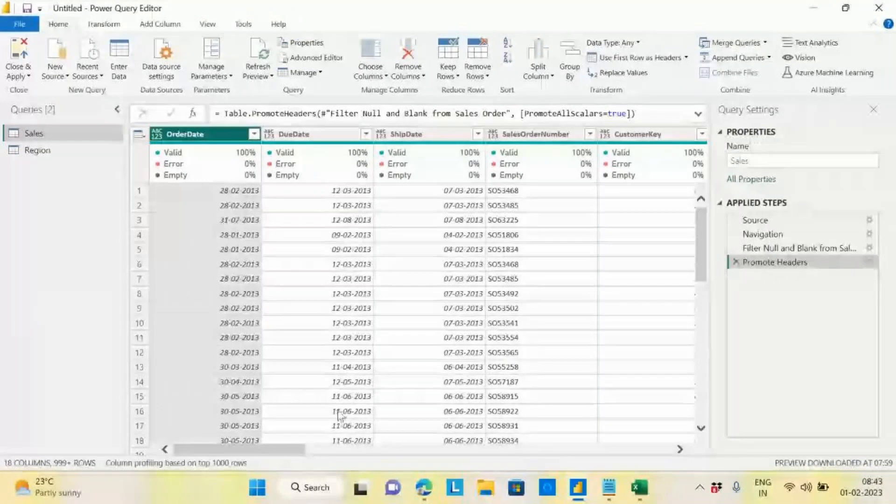
pyautogui.moveTo(248, 456); pyautogui.dragTo(164, 444)
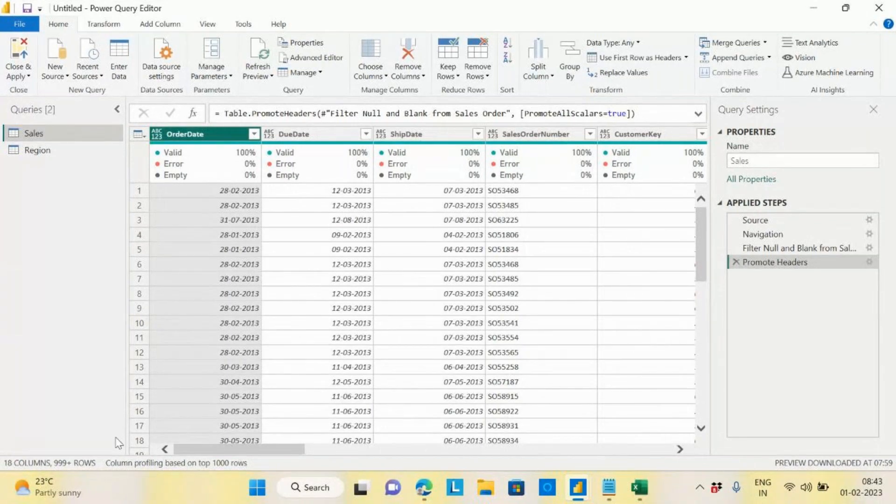
pyautogui.click(2, 459)
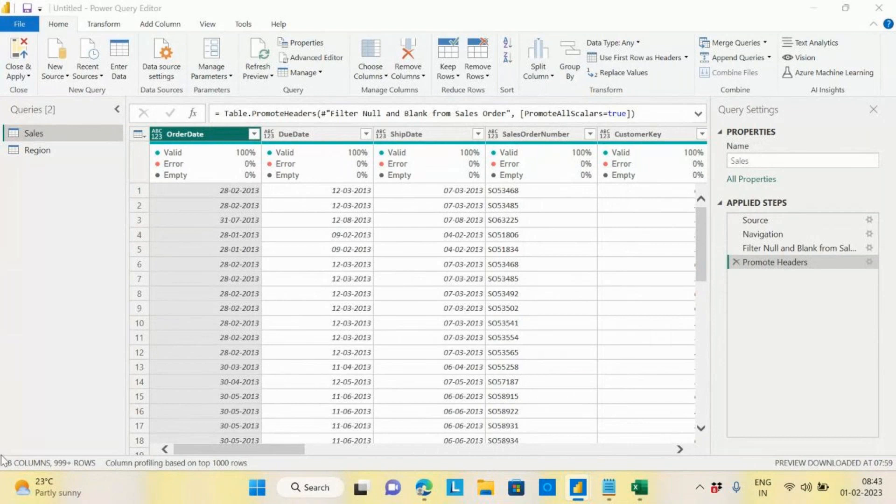
pyautogui.click(6, 454)
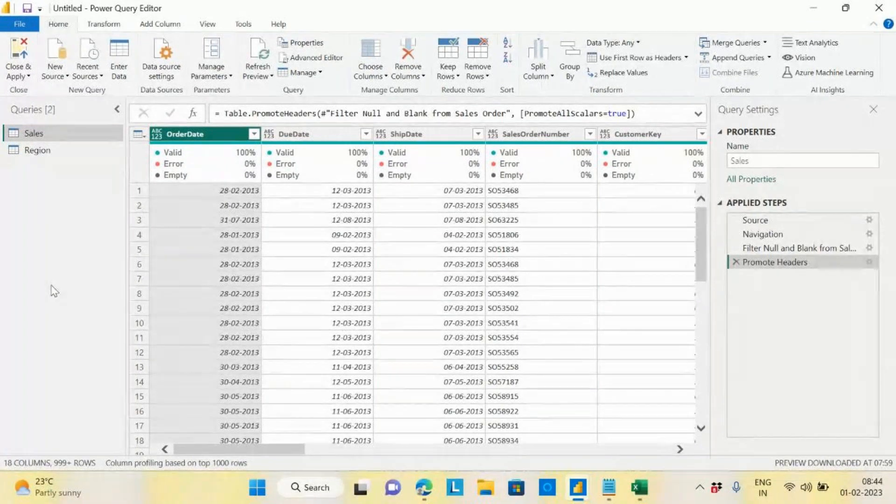
# Step: Create a duplicate of the Sales query and a separate reference to the Sales query
pyautogui.rightClick(52, 142)
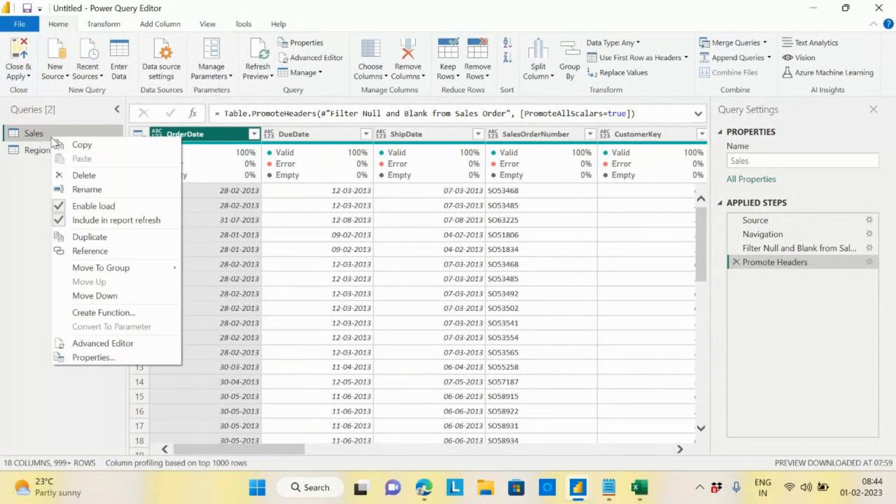
pyautogui.click(96, 239)
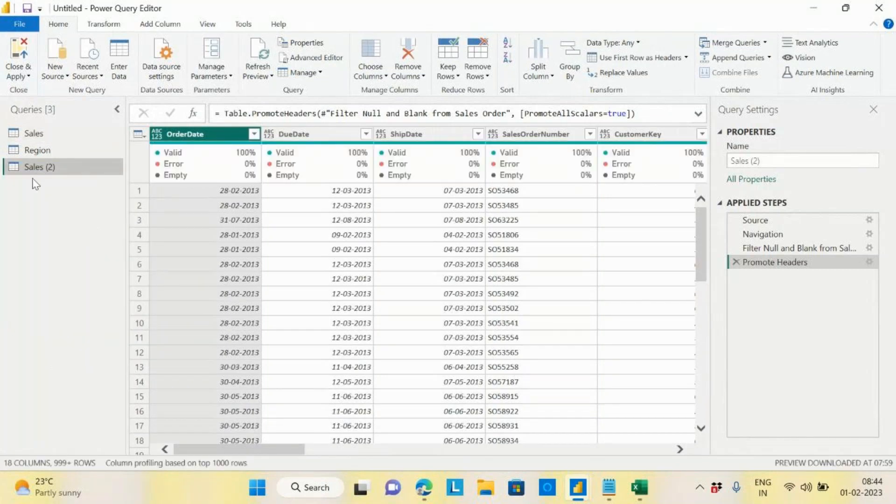
pyautogui.rightClick(48, 133)
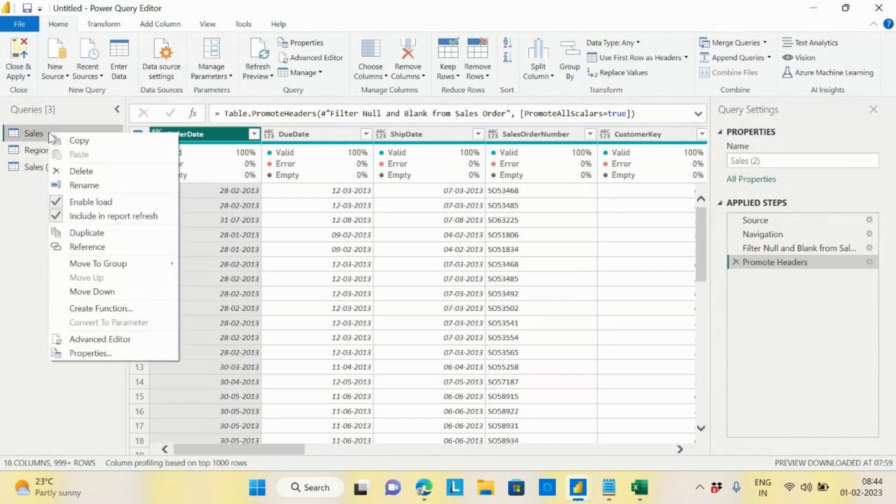
pyautogui.click(90, 246)
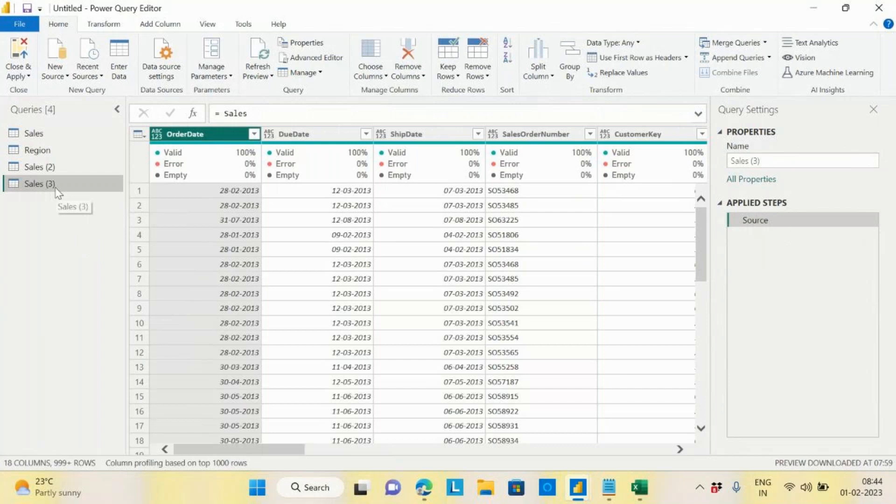
# Step: Compare the applied steps of Sales, its duplicate and its reference, and examine the reference's Source formula
pyautogui.click(45, 167)
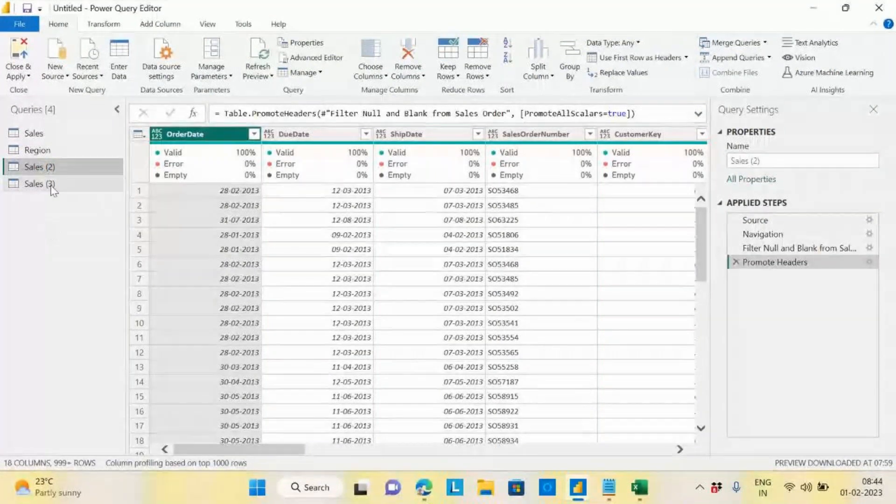
pyautogui.click(41, 136)
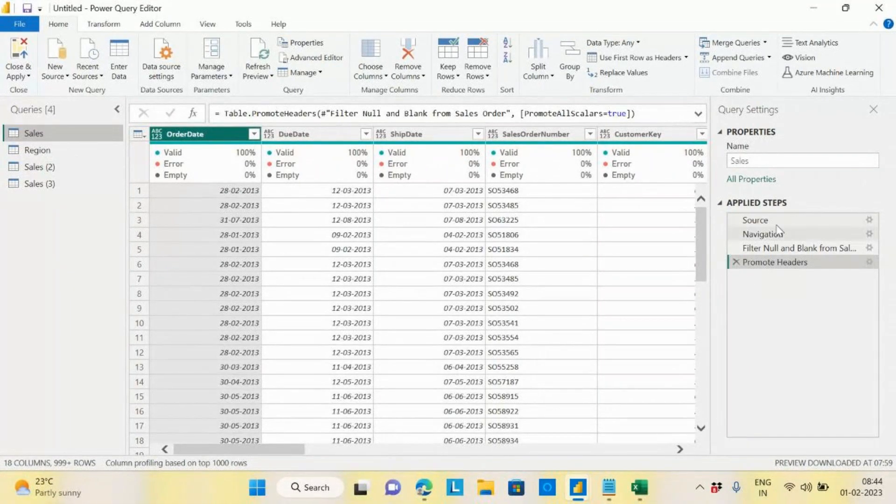
pyautogui.click(44, 169)
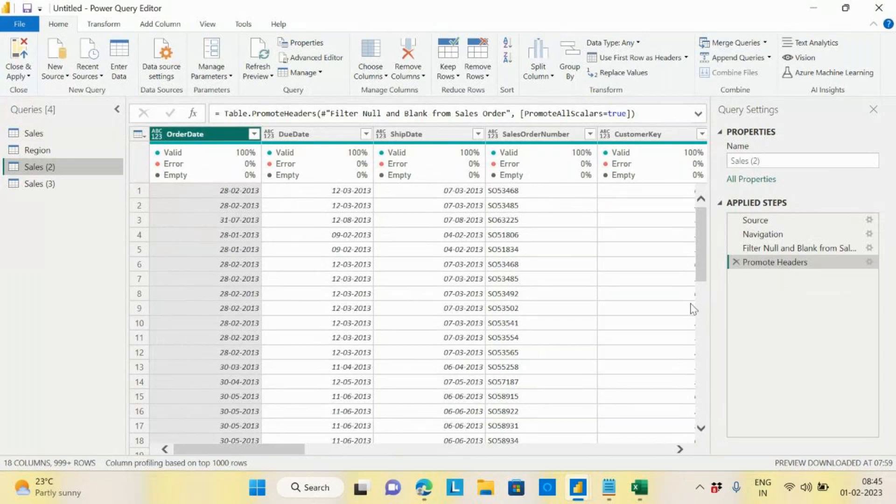
pyautogui.click(50, 185)
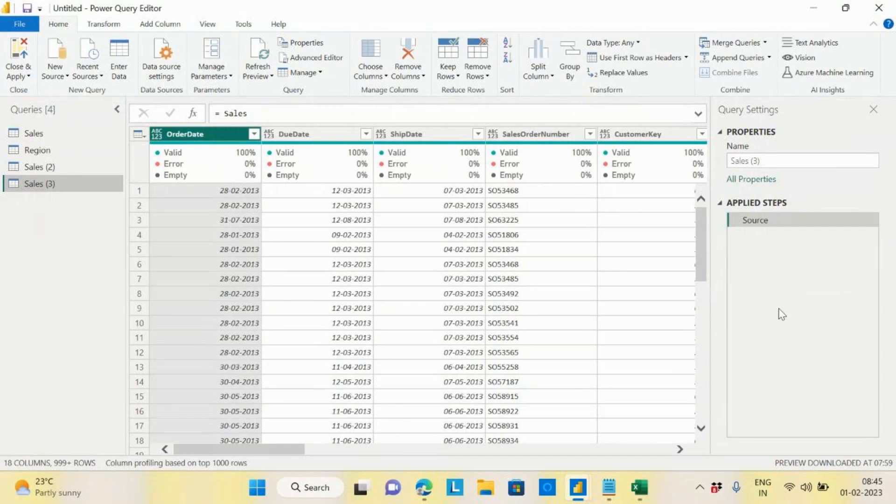
pyautogui.click(234, 113)
pyautogui.doubleClick(235, 113)
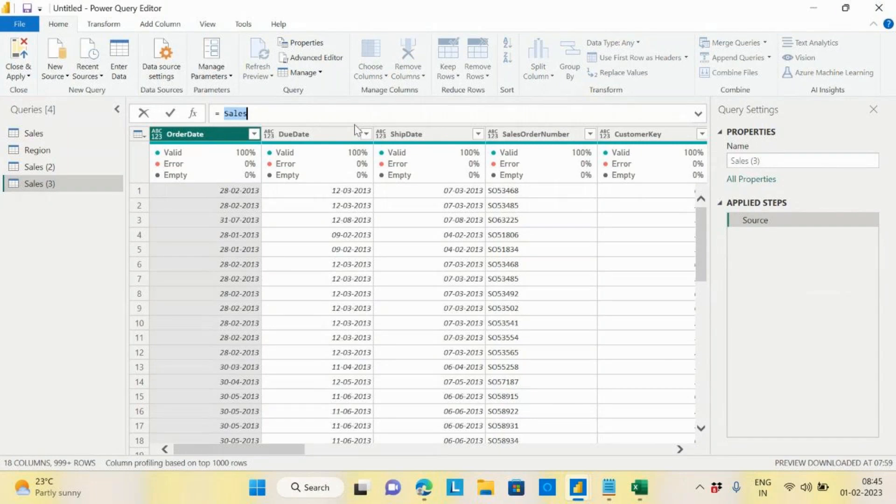
pyautogui.click(25, 295)
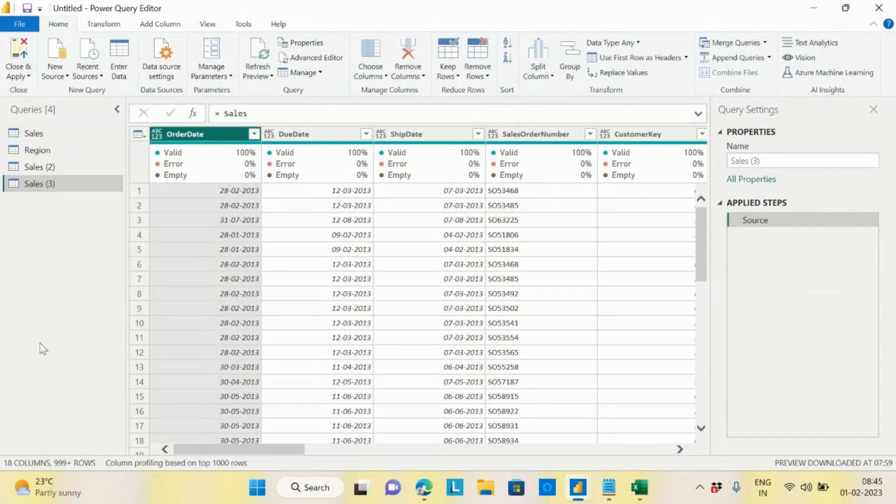
# Step: Filter the SubcategoryName column of the original Sales query to keep only Gainer
pyautogui.click(34, 136)
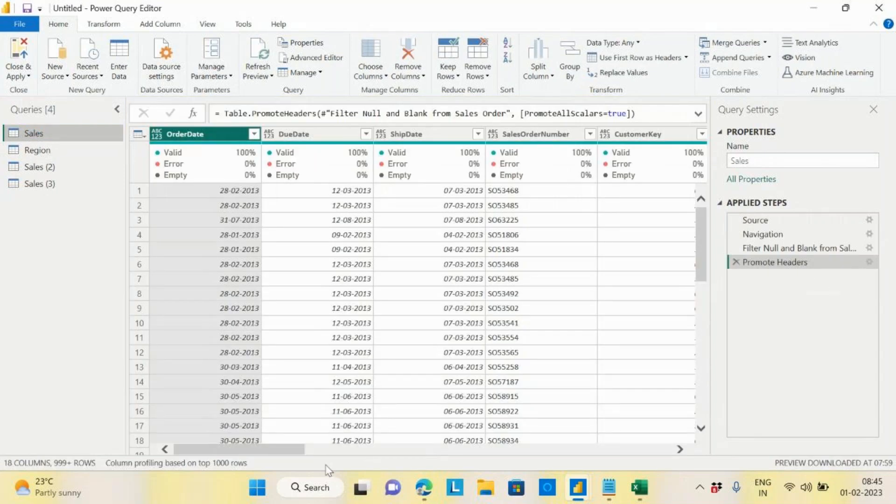
pyautogui.moveTo(283, 452); pyautogui.dragTo(486, 462)
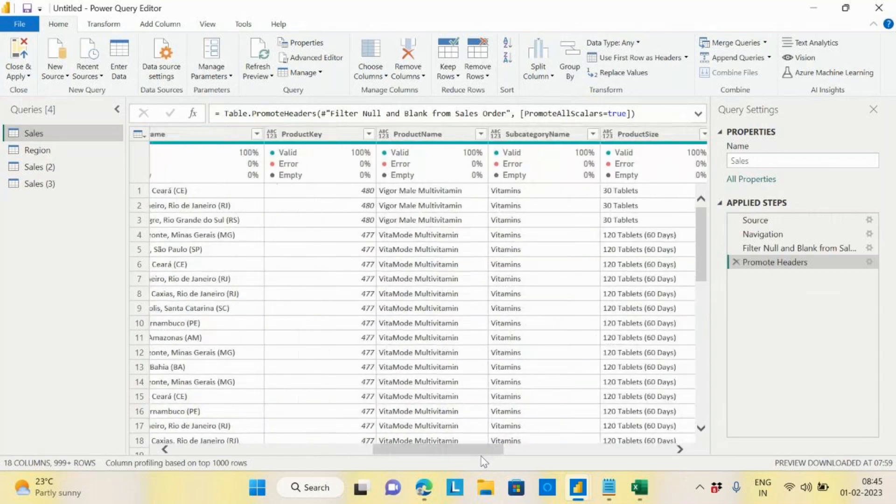
pyautogui.click(595, 136)
pyautogui.click(594, 134)
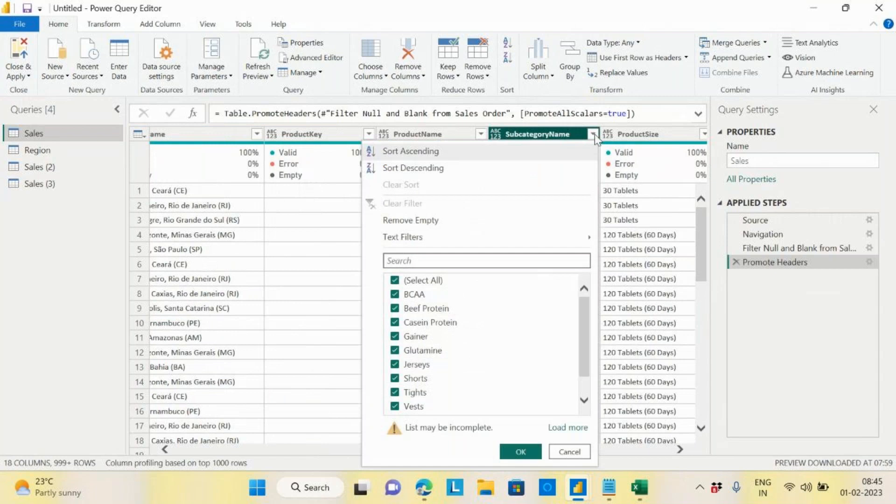
pyautogui.click(396, 283)
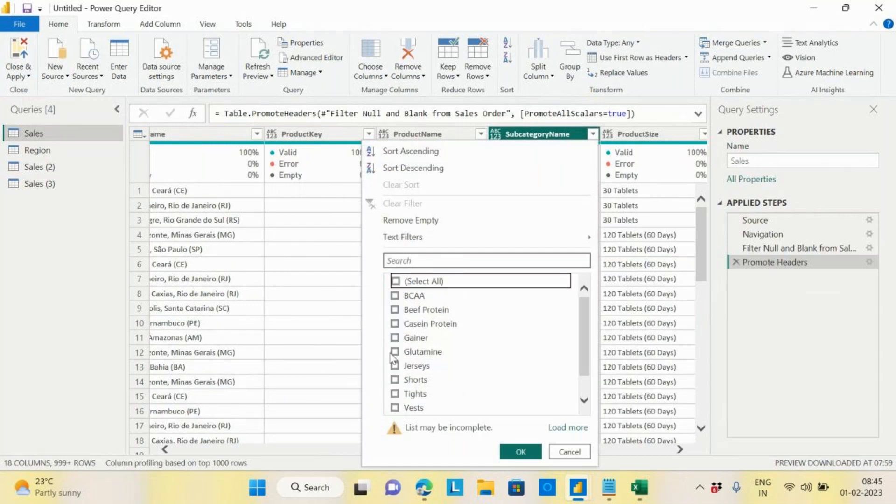
pyautogui.click(394, 338)
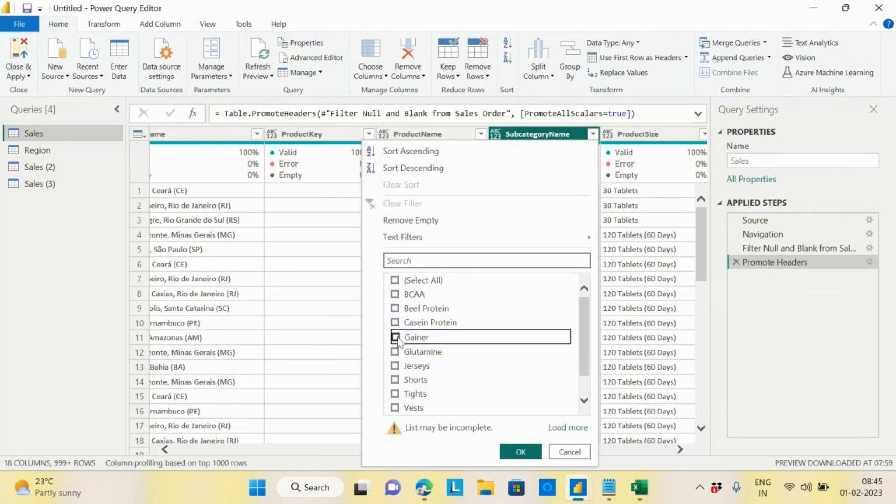
pyautogui.click(522, 453)
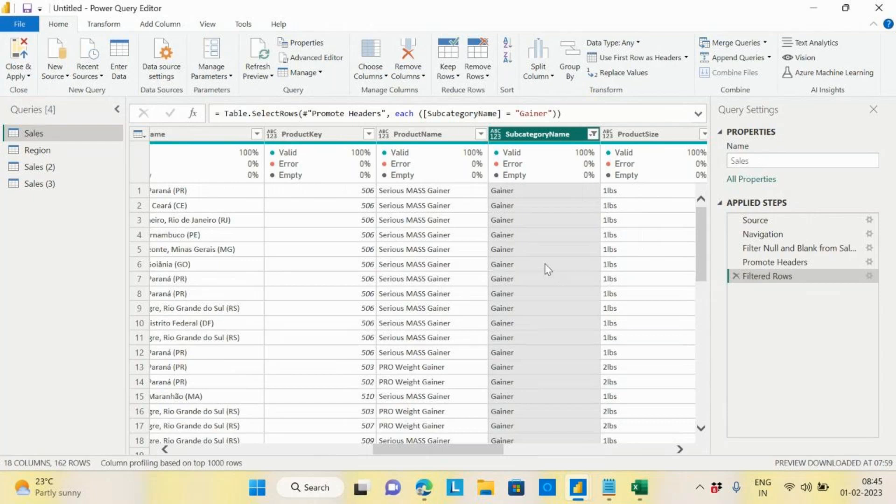
# Step: Compare the duplicate Sales (2) with the reference Sales (3), checking the reference's SubcategoryName values for the Gainer filter
pyautogui.click(48, 169)
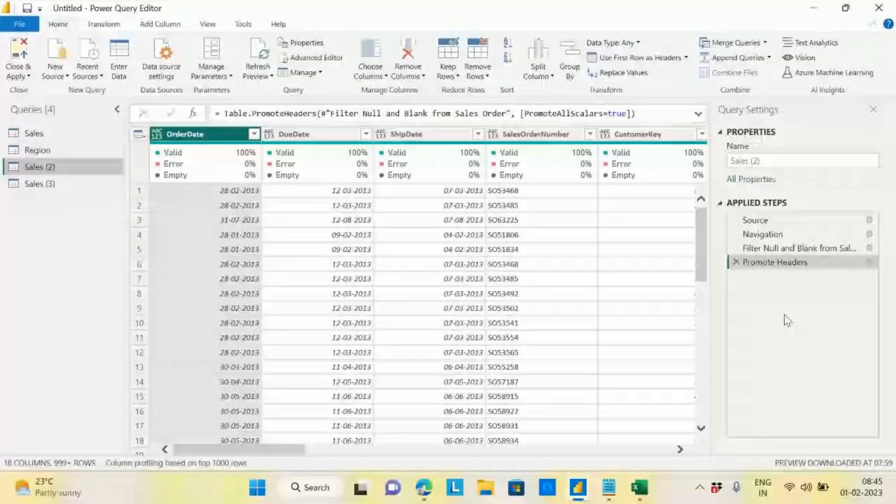
pyautogui.click(45, 186)
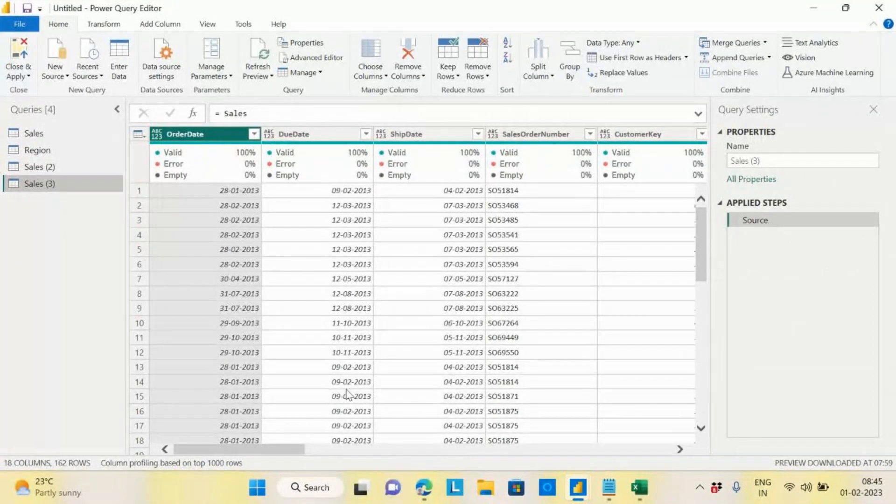
pyautogui.moveTo(265, 453); pyautogui.dragTo(471, 450)
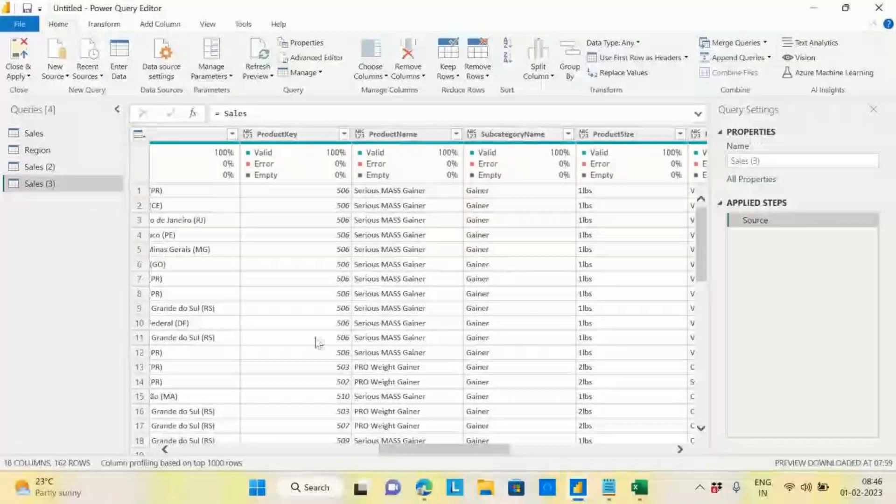
pyautogui.moveTo(402, 450); pyautogui.dragTo(127, 453)
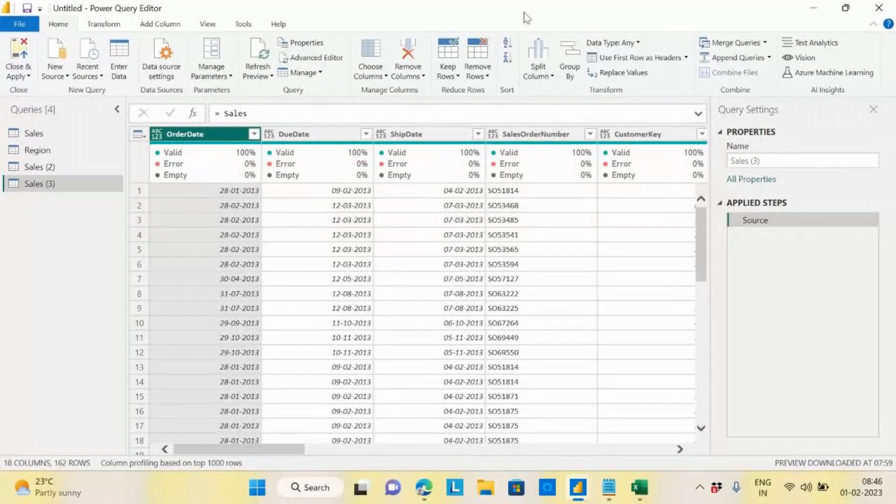
# Step: Examine the query dependency tree to see how Sales, Region, Sales (2) and Sales (3) link to the source file
pyautogui.click(211, 25)
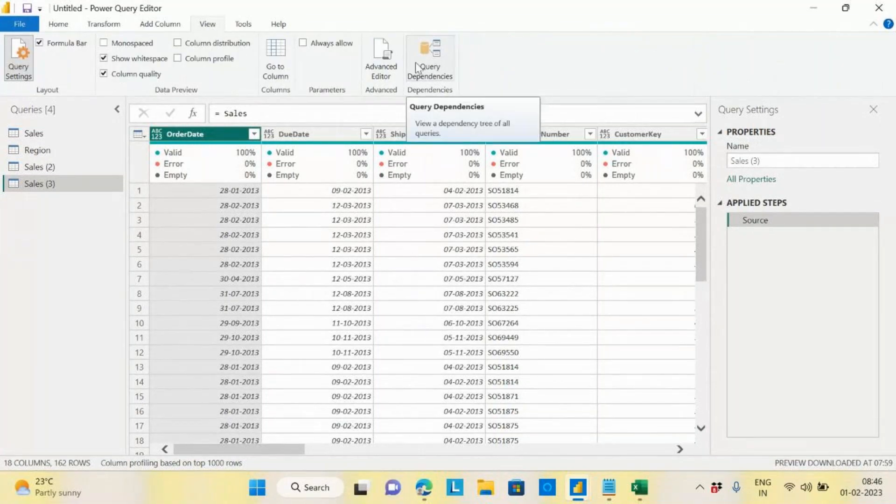
pyautogui.click(437, 58)
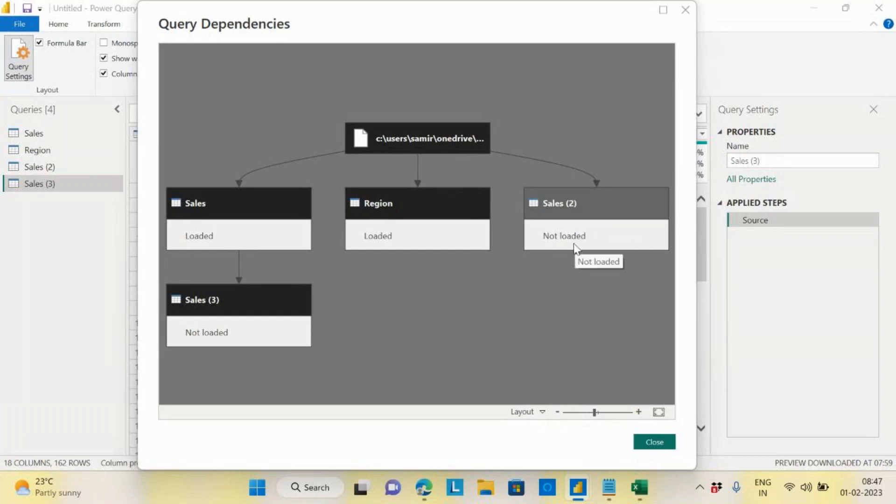
pyautogui.click(655, 444)
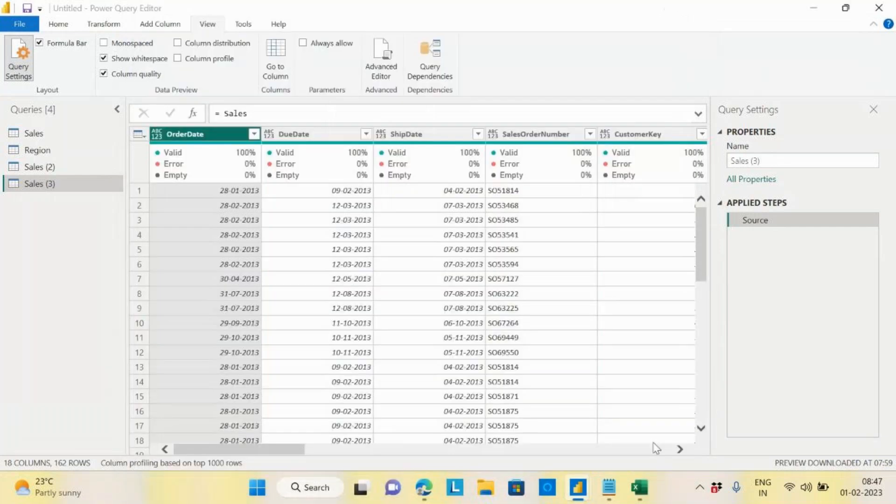
pyautogui.click(58, 24)
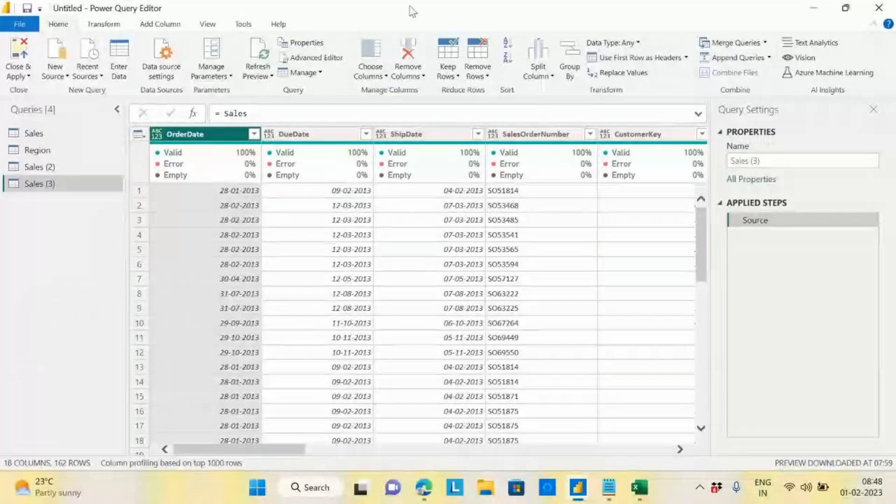
pyautogui.click(213, 26)
pyautogui.click(434, 56)
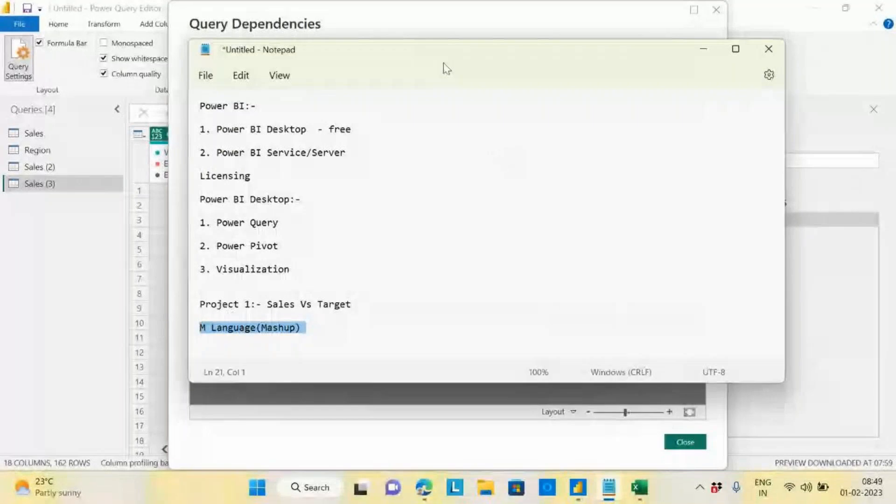
# Step: In the Notepad notes, add the line "EXcel file-> Data Sheet rename to sales" a couple of lines below "M Language(Mashup)"
pyautogui.moveTo(436, 62); pyautogui.dragTo(736, 122)
pyautogui.click(603, 362)
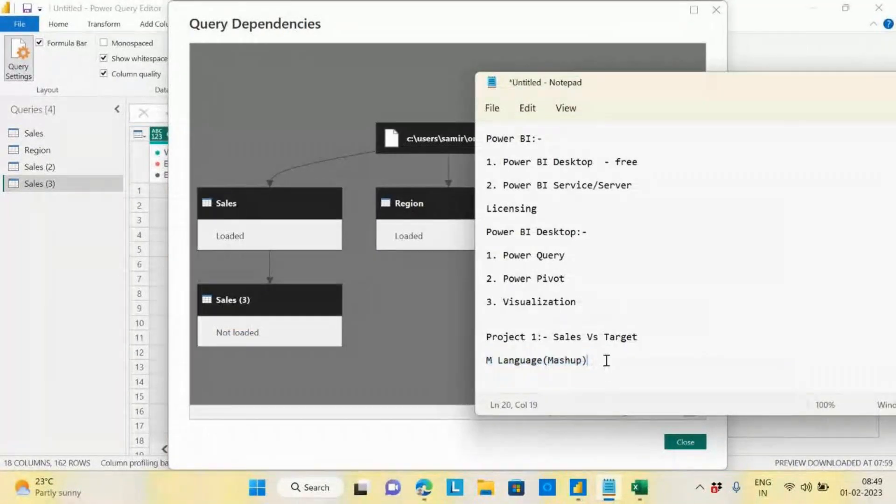
pyautogui.press('Return')
pyautogui.press('Return')
pyautogui.press('Return')
pyautogui.press('Return')
pyautogui.press('Return')
pyautogui.press('Return')
pyautogui.press('Return')
pyautogui.press('Return')
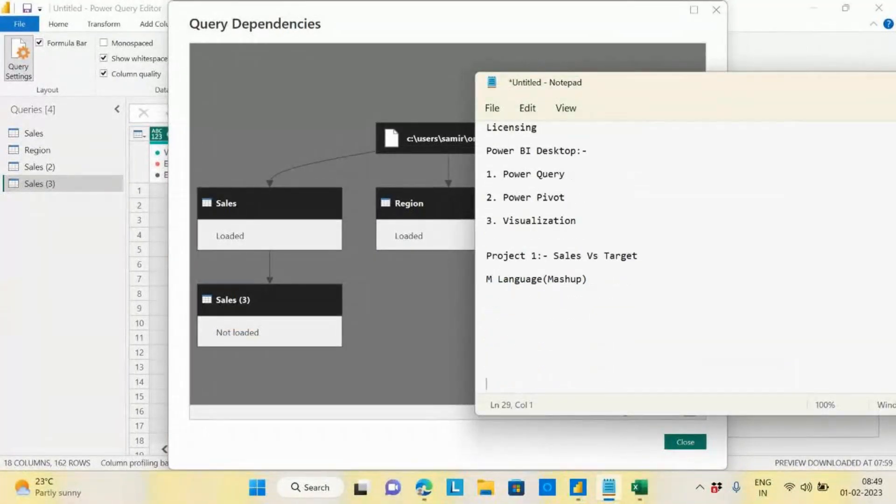
pyautogui.press('BackSpace')
pyautogui.press('BackSpace')
pyautogui.press('BackSpace')
pyautogui.press('BackSpace')
pyautogui.press('BackSpace')
pyautogui.press('BackSpace')
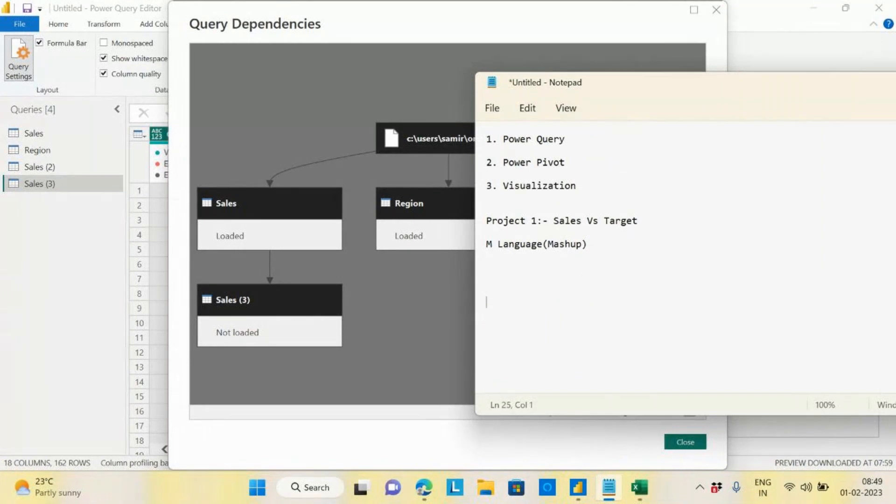
pyautogui.write('EXcel file-> Data s')
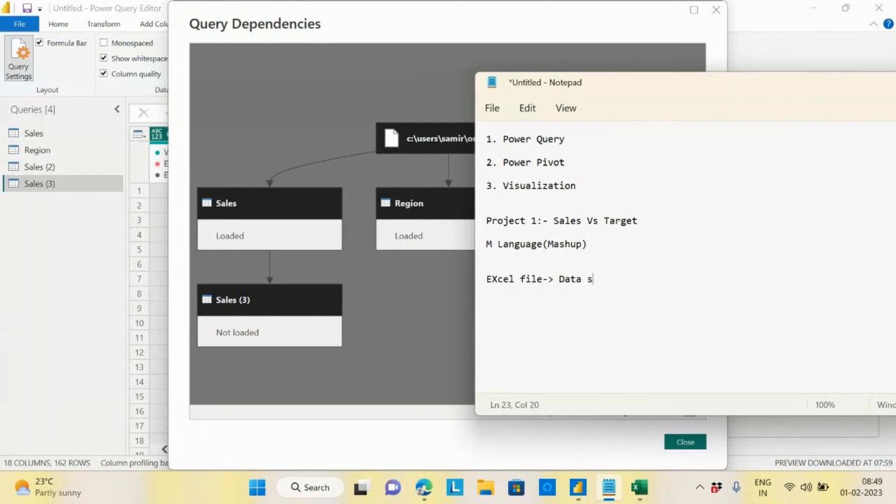
pyautogui.write('eet')
pyautogui.press('BackSpace')
pyautogui.press('BackSpace')
pyautogui.press('BackSpace')
pyautogui.press('BackSpace')
pyautogui.write('Sheet rename c')
pyautogui.press('BackSpace')
pyautogui.write('to sales')
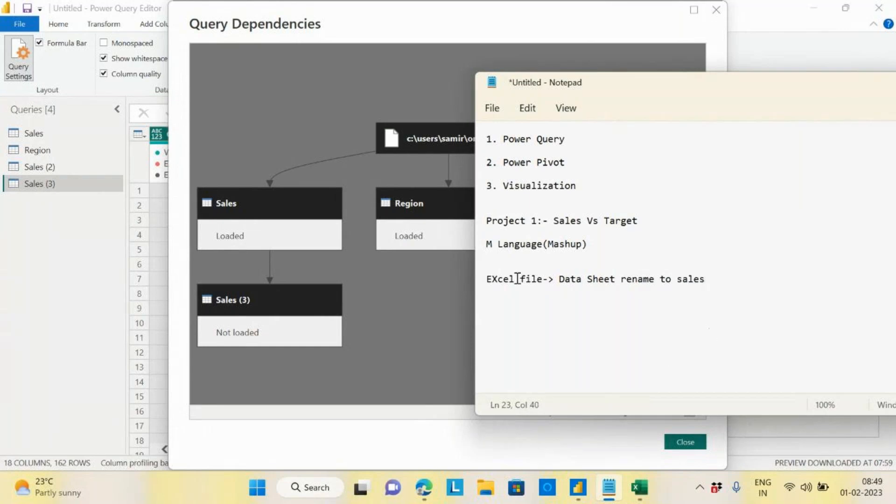
# Step: Highlight the words "Data" and "sales" in the new note line to point out the sheet's original and renamed names
pyautogui.moveTo(560, 279); pyautogui.dragTo(584, 283)
pyautogui.click(580, 321)
pyautogui.moveTo(561, 278); pyautogui.dragTo(584, 280)
pyautogui.click(564, 280)
pyautogui.moveTo(560, 280); pyautogui.dragTo(578, 280)
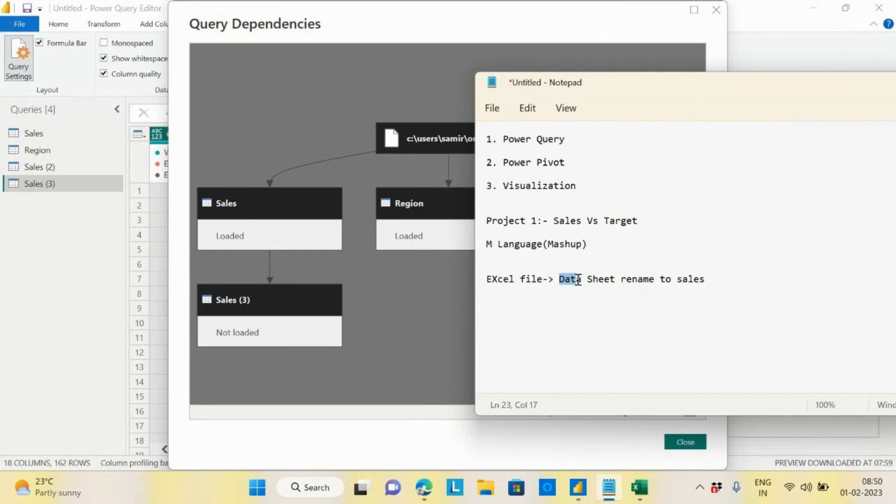
pyautogui.click(679, 279)
pyautogui.moveTo(679, 280); pyautogui.dragTo(706, 279)
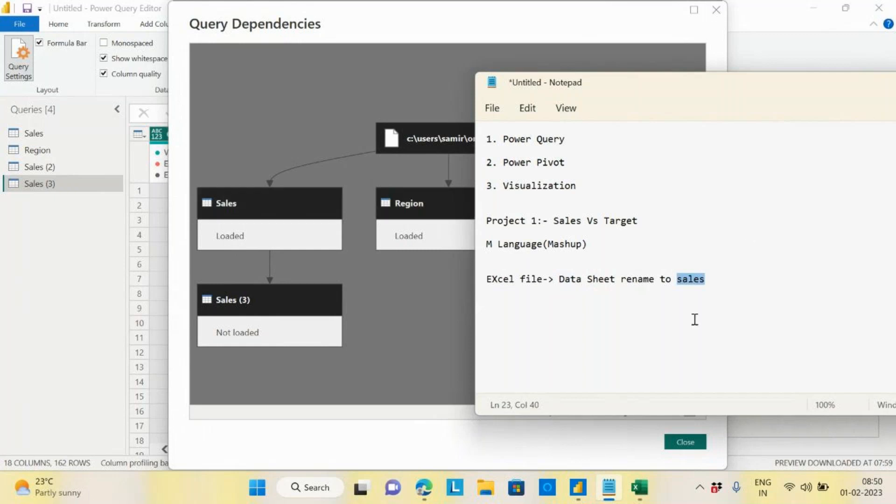
pyautogui.click(723, 286)
pyautogui.click(682, 282)
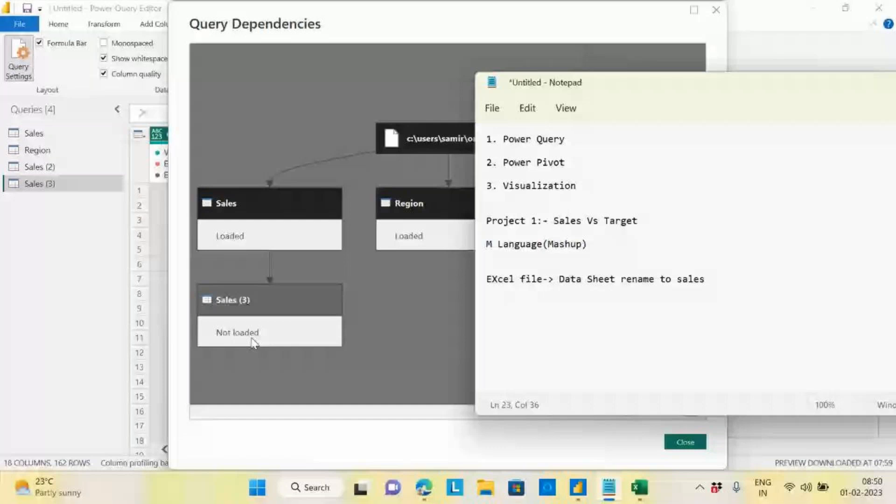
# Step: Reposition the Notepad window beside the dependency tree and add the line "Data Sheet today 1000 rows" under the Excel file note
pyautogui.moveTo(710, 98); pyautogui.dragTo(300, 124)
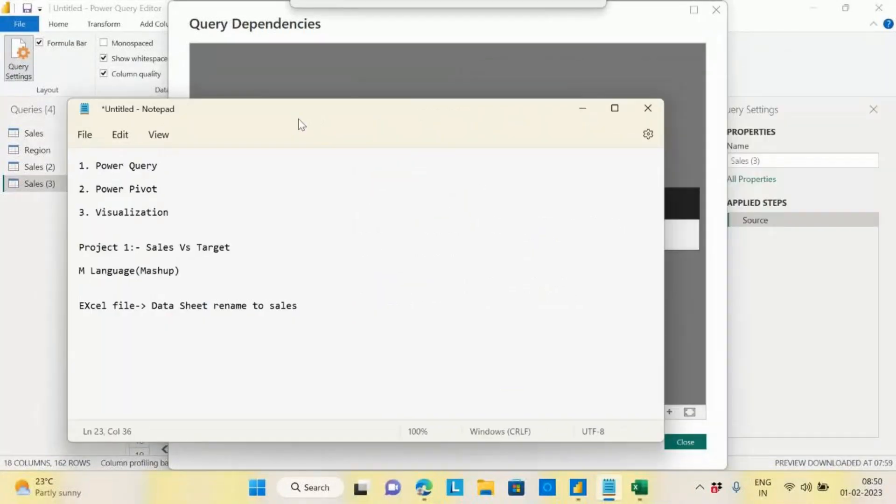
pyautogui.moveTo(390, 119); pyautogui.dragTo(753, 110)
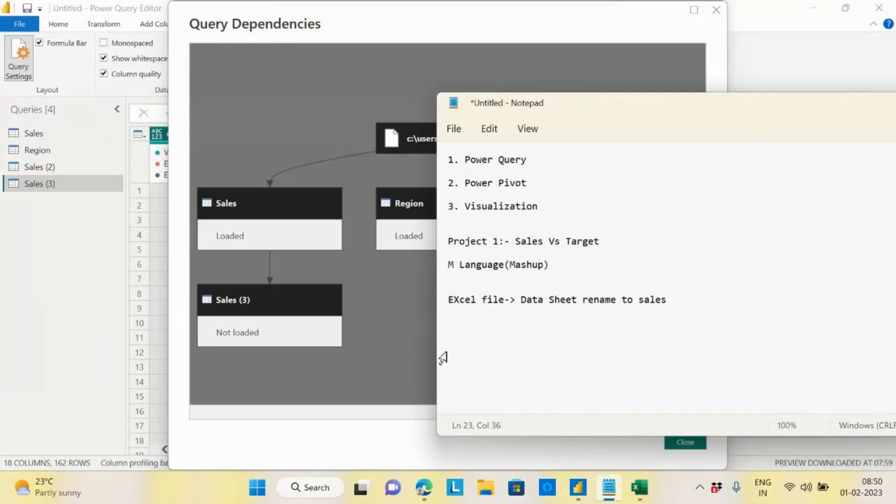
pyautogui.click(564, 353)
pyautogui.click(681, 300)
pyautogui.press('Return')
pyautogui.write('Data She')
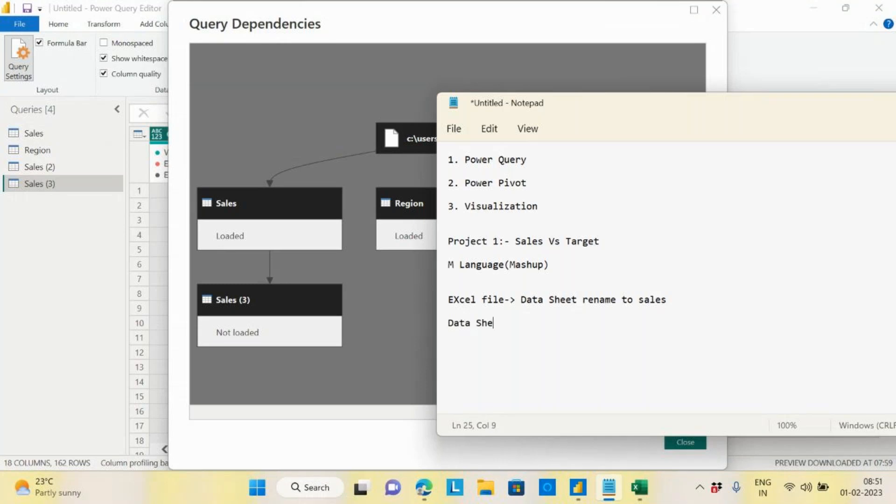
pyautogui.write('et today 1000')
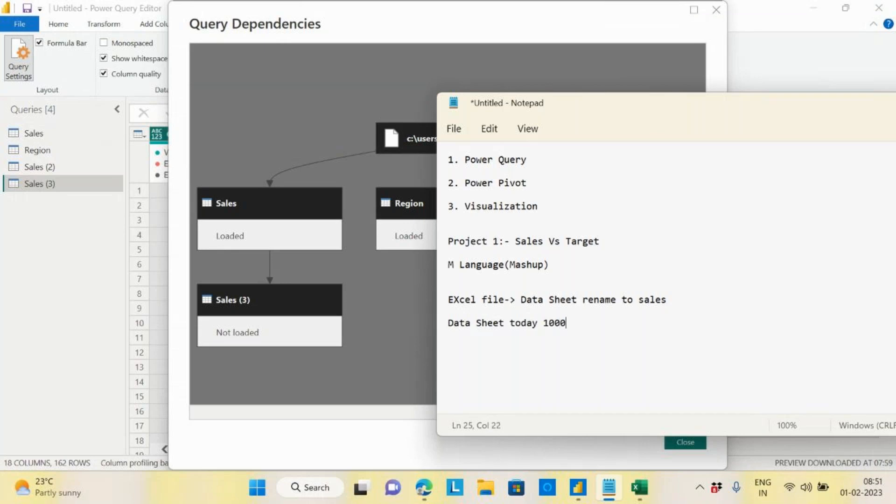
pyautogui.write(' rows')
pyautogui.press('Return')
pyautogui.moveTo(449, 323); pyautogui.dragTo(470, 324)
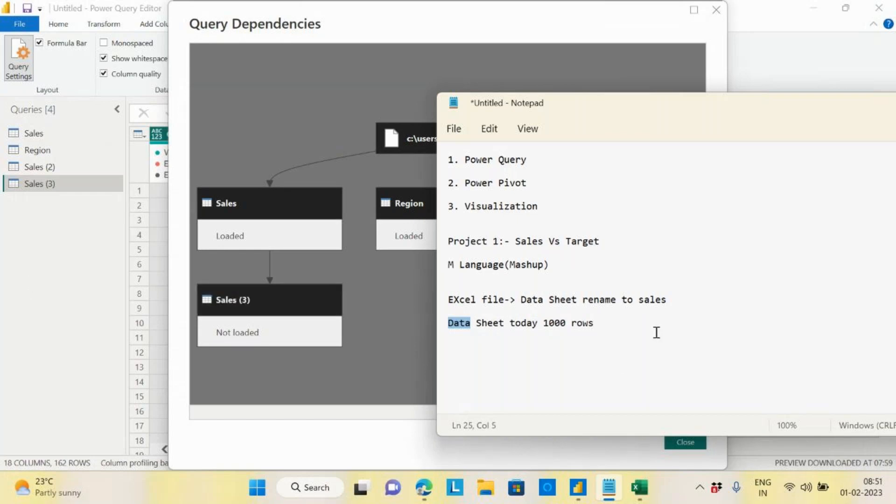
# Step: Add the line "they added extra 1000 rows" below the "Data Sheet today 1000 rows" note
pyautogui.click(606, 326)
pyautogui.press('Return')
pyautogui.press('Return')
pyautogui.write('they added extar')
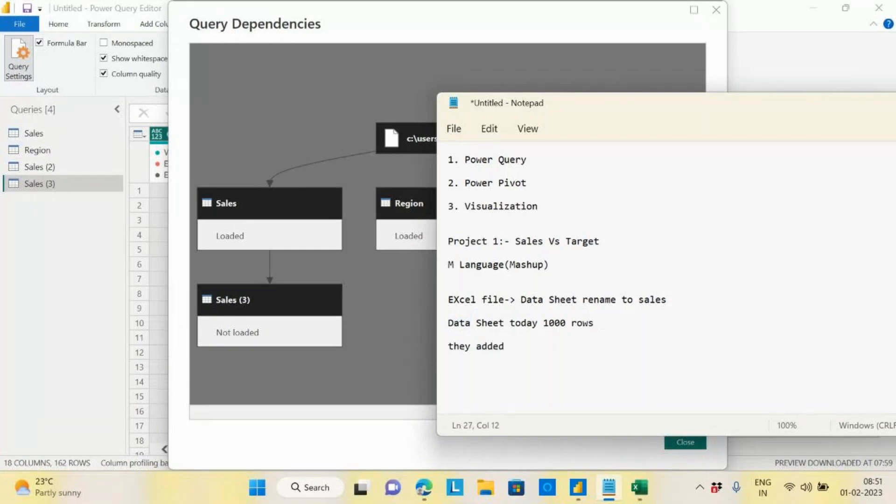
pyautogui.press('BackSpace')
pyautogui.press('BackSpace')
pyautogui.write('ra 10000 rows')
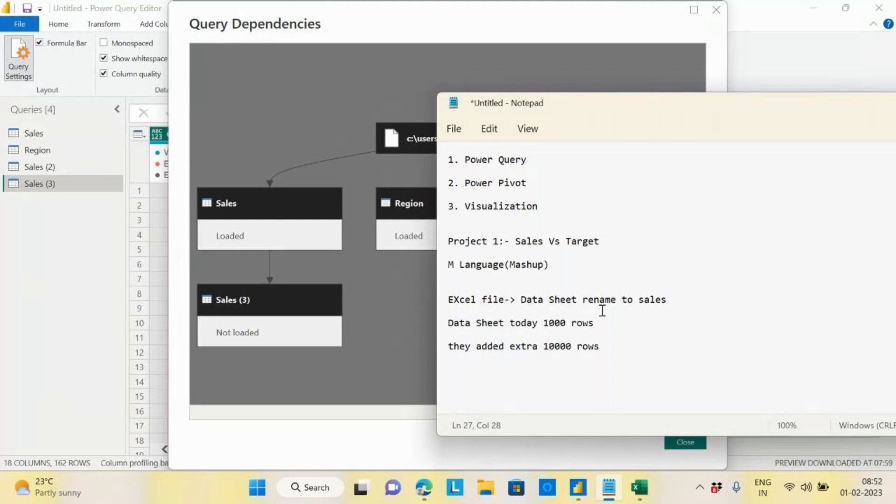
pyautogui.moveTo(544, 323); pyautogui.dragTo(566, 325)
pyautogui.click(544, 348)
pyautogui.click(572, 347)
pyautogui.press('BackSpace')
# Step: Append "(1000)+1000" directly after "sales" in the Excel file note line and highlight the resulting expression
pyautogui.doubleClick(641, 301)
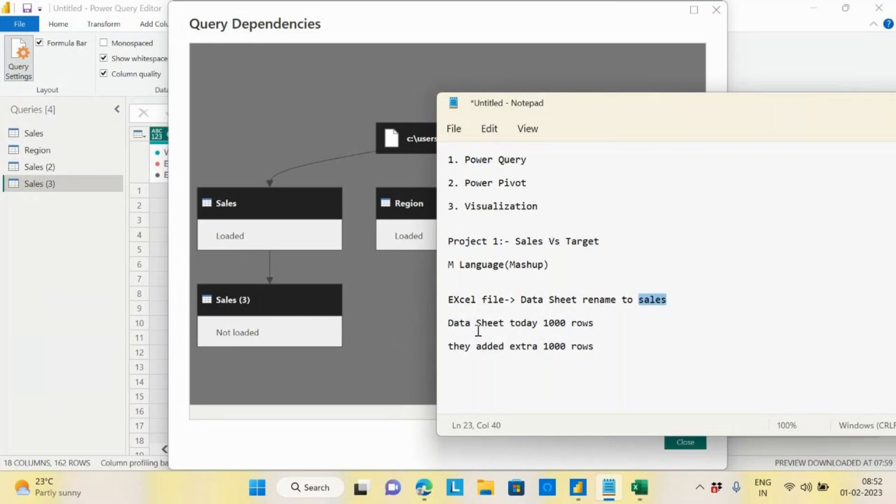
pyautogui.doubleClick(449, 323)
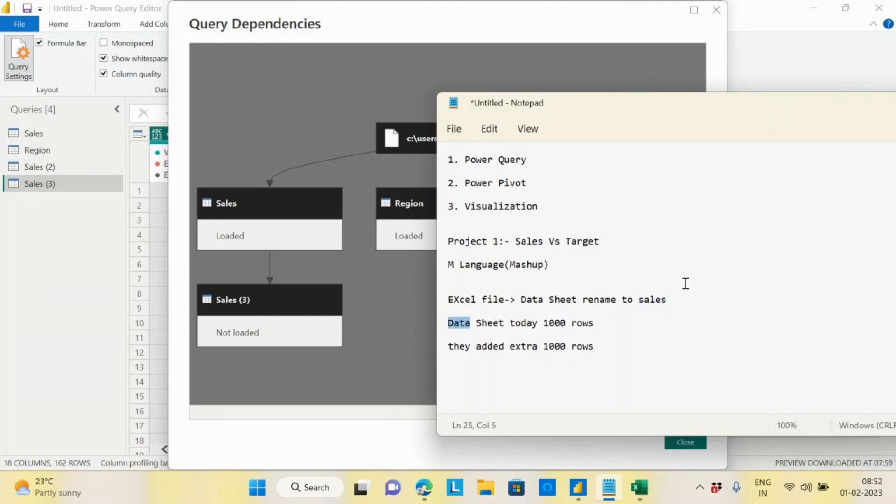
pyautogui.click(684, 300)
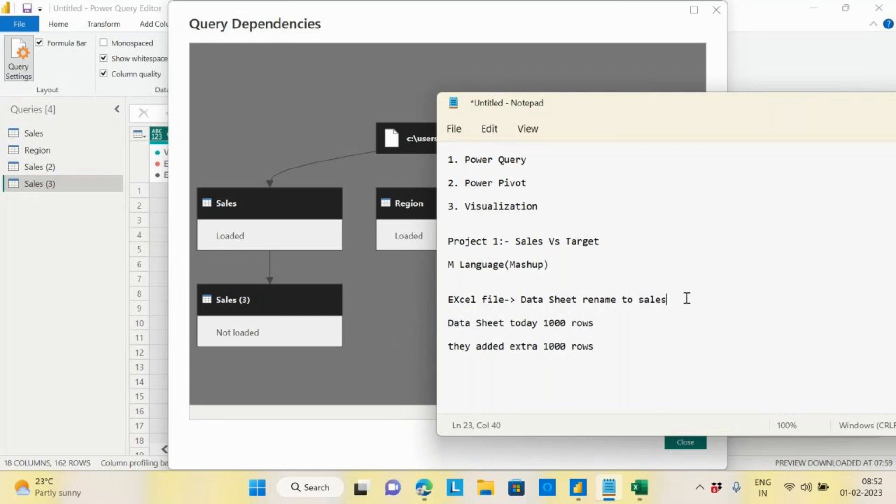
pyautogui.write('(1000)+1000')
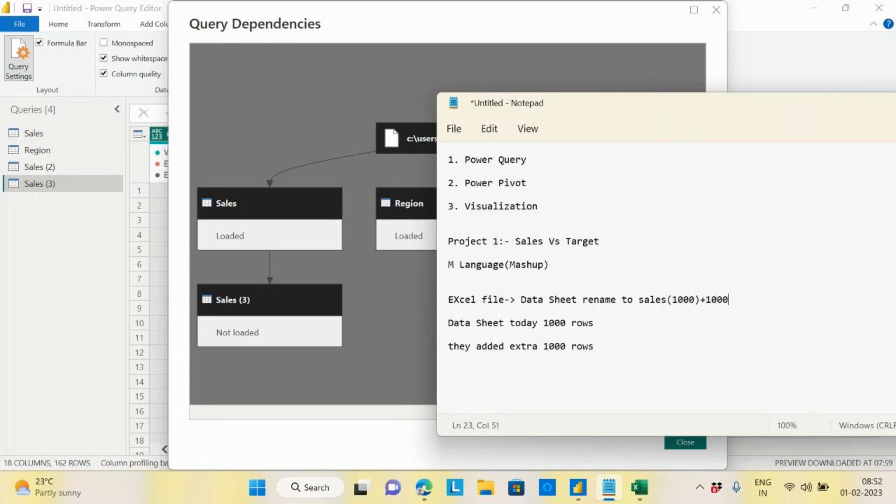
pyautogui.moveTo(638, 301); pyautogui.dragTo(743, 300)
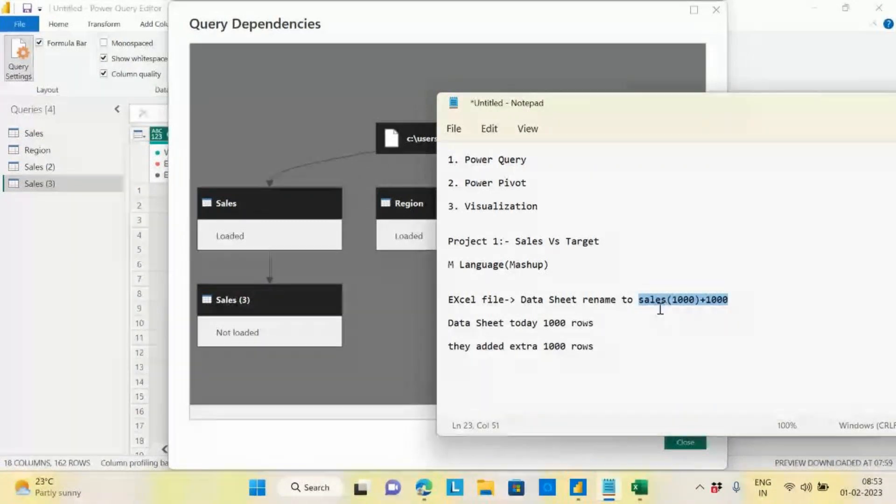
# Step: Minimise the Notepad notes, close the query dependency view and return to the Power Query Editor
pyautogui.moveTo(629, 113); pyautogui.dragTo(615, 116)
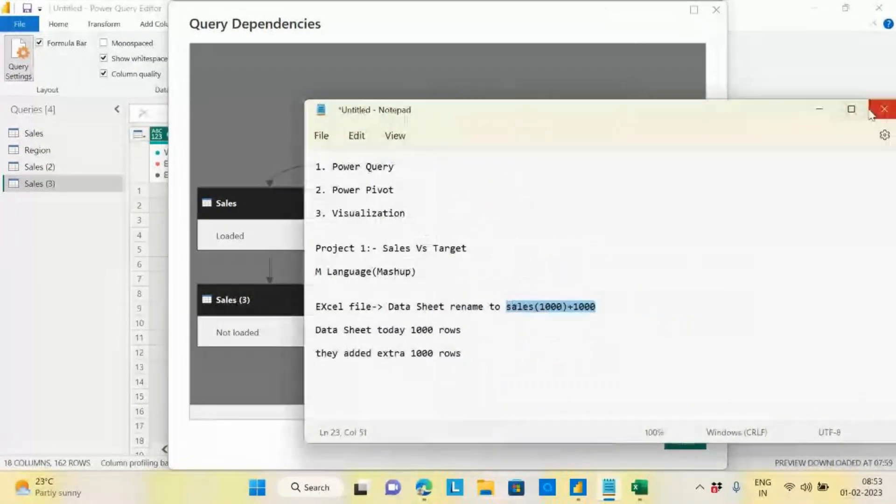
pyautogui.click(824, 114)
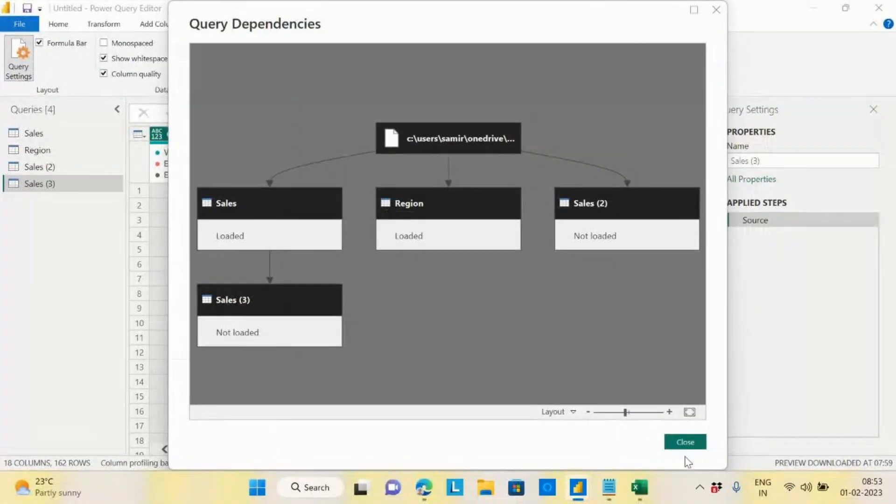
pyautogui.click(685, 442)
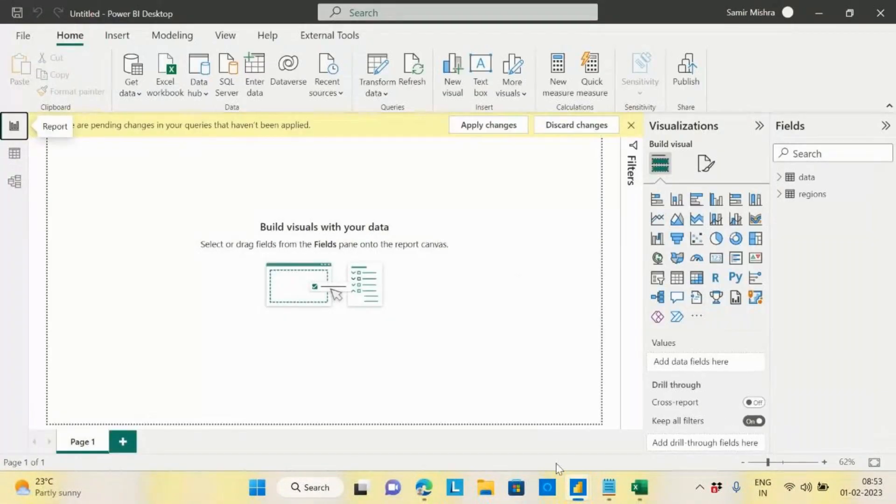
pyautogui.moveTo(578, 486)
pyautogui.click(645, 411)
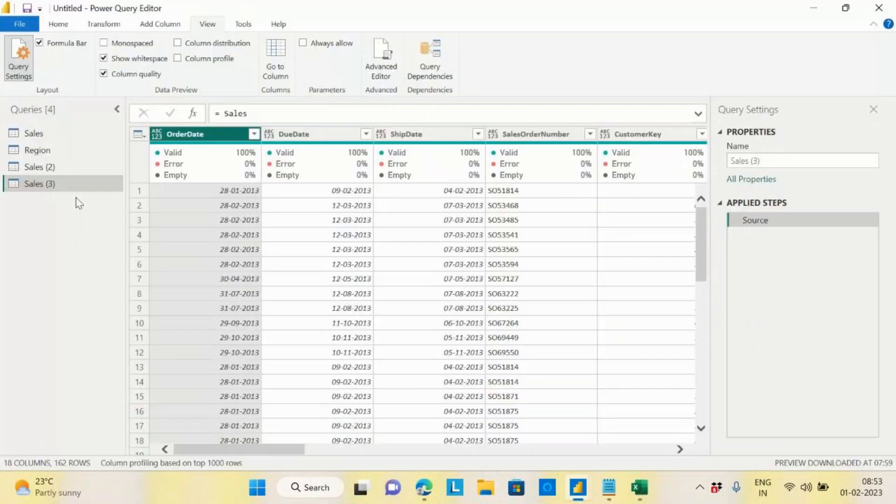
# Step: Delete the referenced query Sales (3) and remove the Filtered Rows step from the original Sales query
pyautogui.rightClick(49, 189)
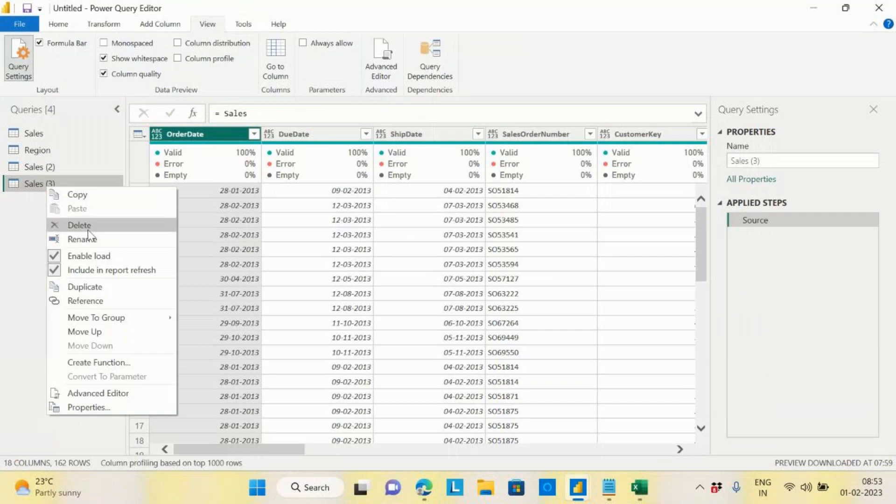
pyautogui.click(79, 226)
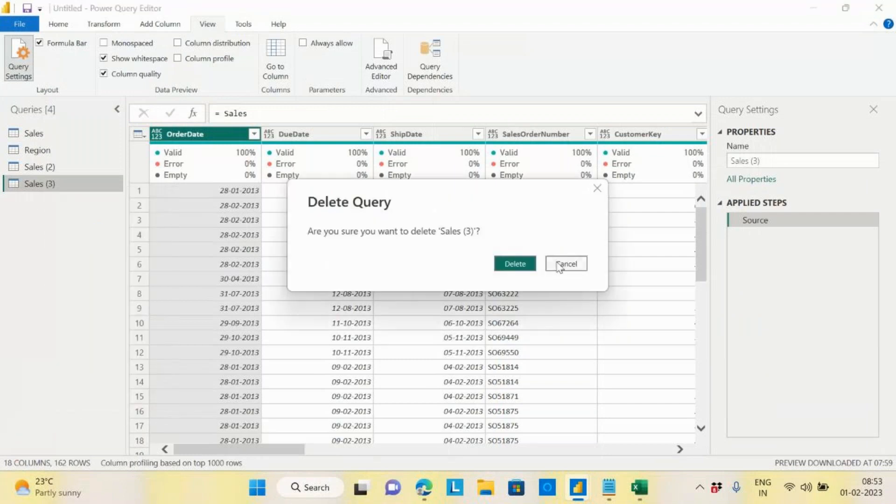
pyautogui.click(515, 264)
pyautogui.click(43, 139)
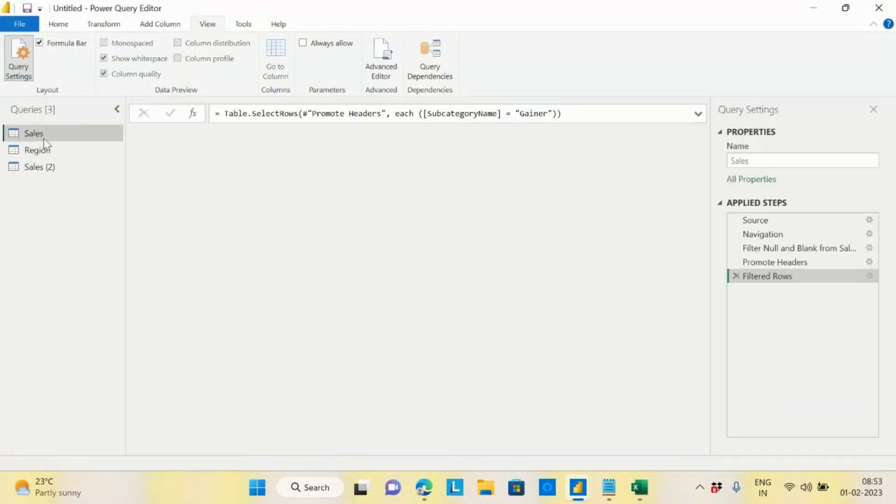
pyautogui.click(737, 276)
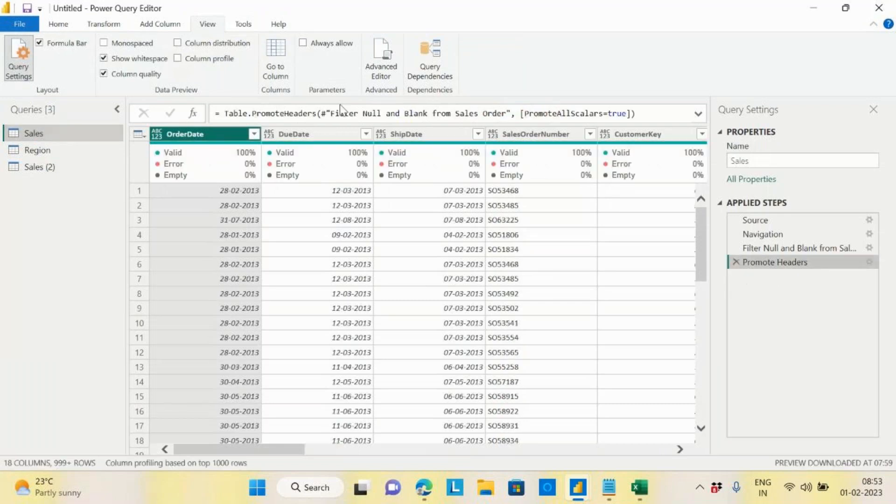
# Step: Create another duplicate of the Sales query
pyautogui.moveTo(43, 135); pyautogui.dragTo(44, 139)
pyautogui.rightClick(43, 136)
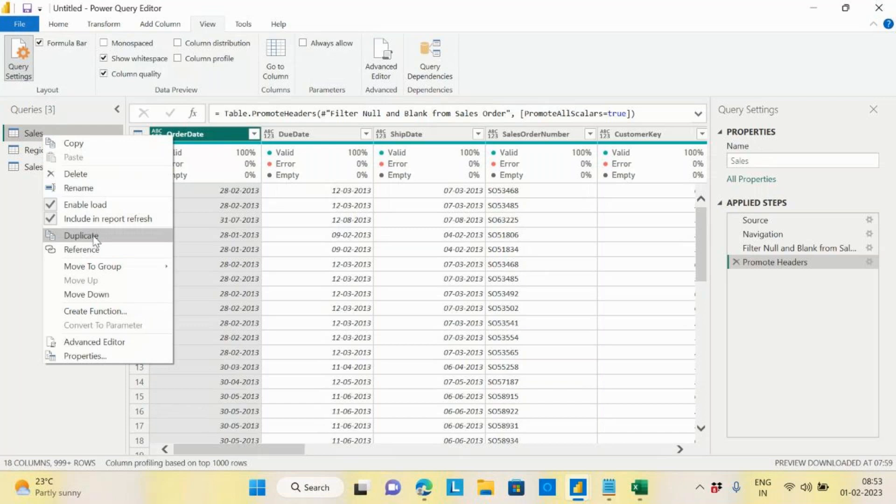
pyautogui.click(96, 239)
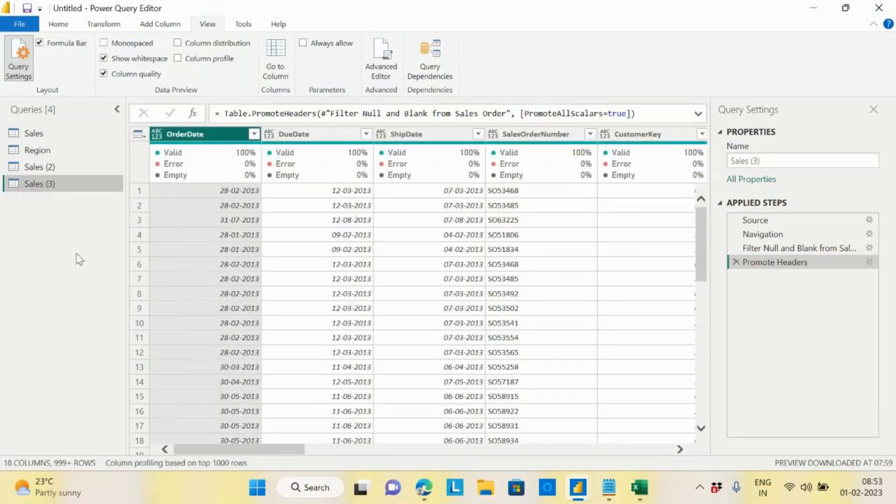
# Step: Rename the duplicated query Sales (2) as Customer
pyautogui.click(41, 171)
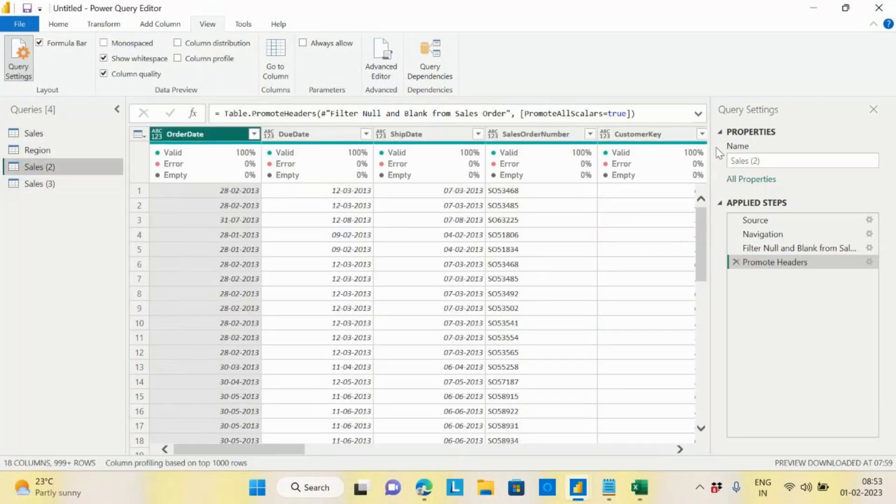
pyautogui.doubleClick(41, 171)
pyautogui.write('Customer')
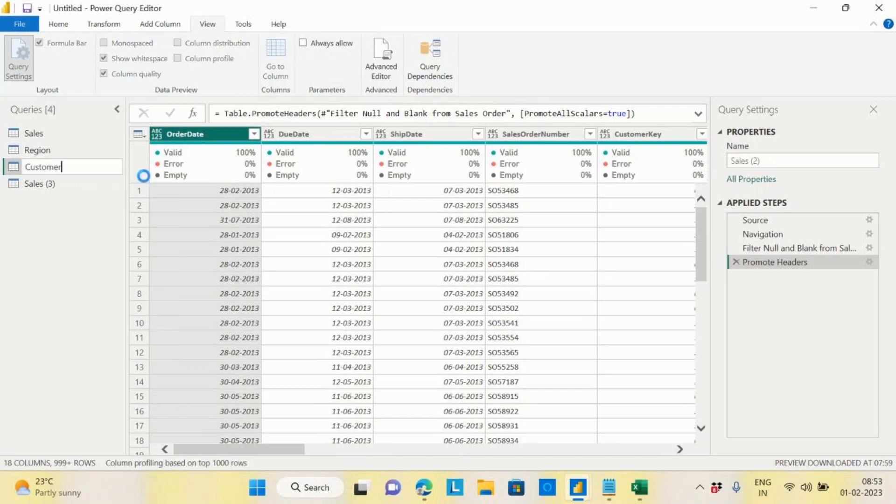
pyautogui.press('Return')
# Step: Rename the duplicated query Sales (3) as Product
pyautogui.click(37, 184)
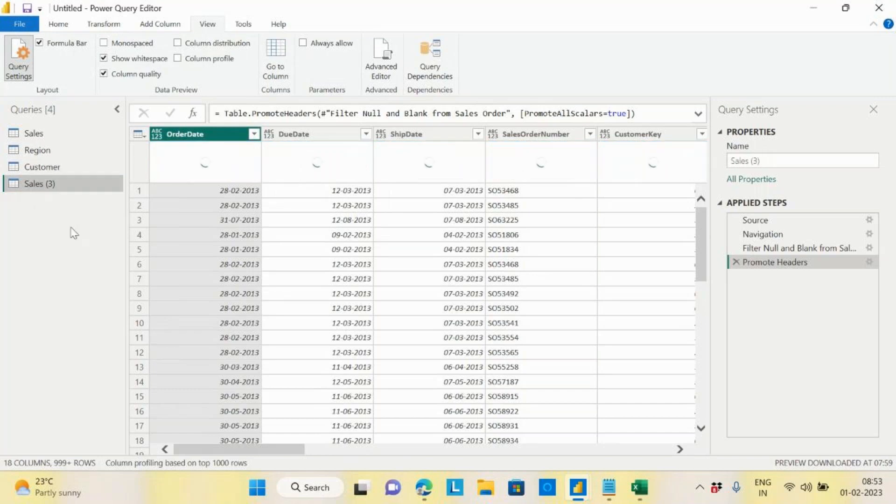
pyautogui.doubleClick(49, 182)
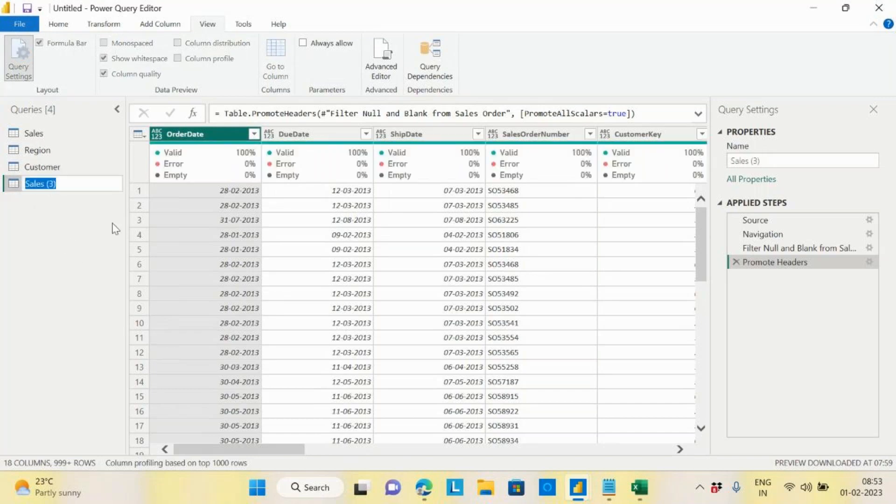
pyautogui.write('Product')
pyautogui.press('Return')
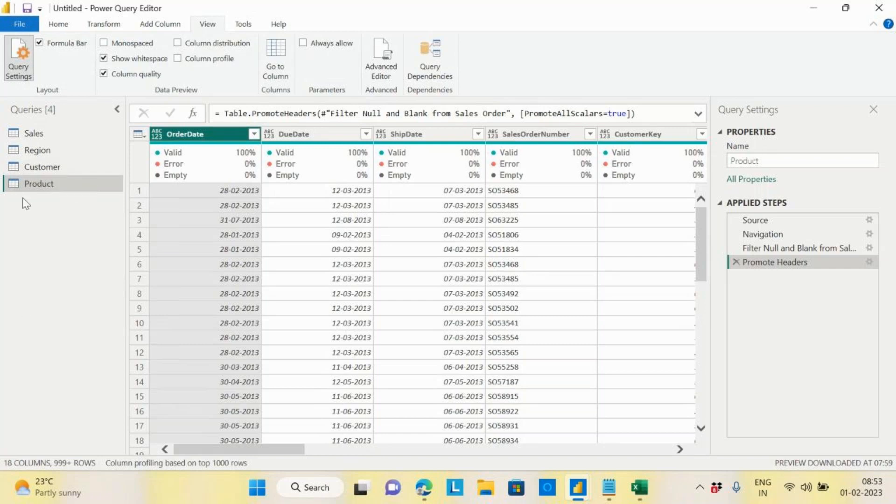
# Step: Look through the columns of the Sales and Customer queries to identify the customer-related fields
pyautogui.click(43, 134)
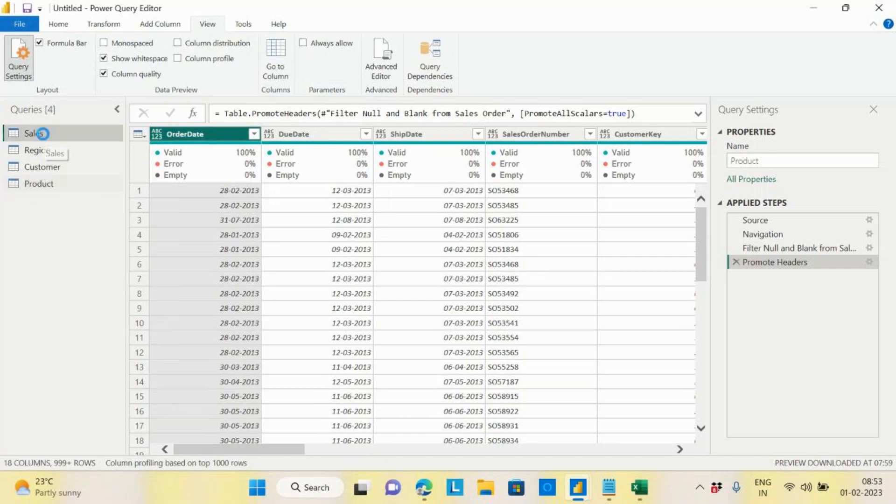
pyautogui.moveTo(279, 449); pyautogui.dragTo(816, 466)
pyautogui.click(45, 165)
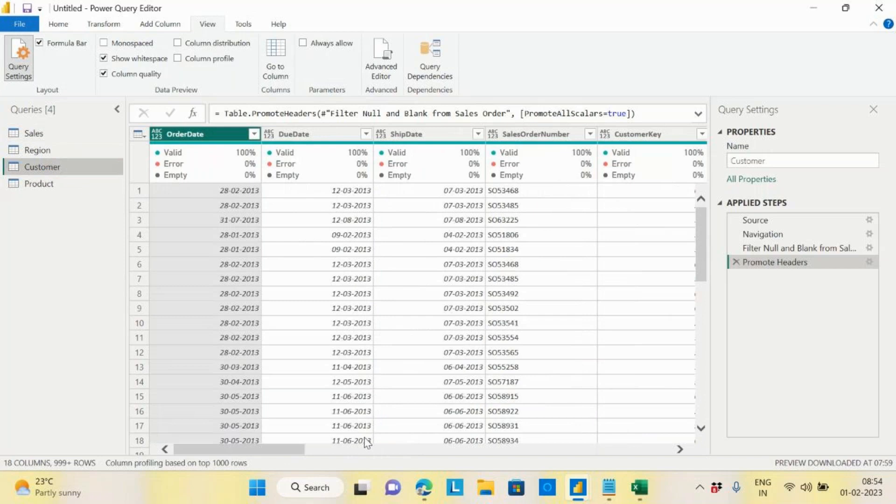
pyautogui.moveTo(277, 452); pyautogui.dragTo(482, 454)
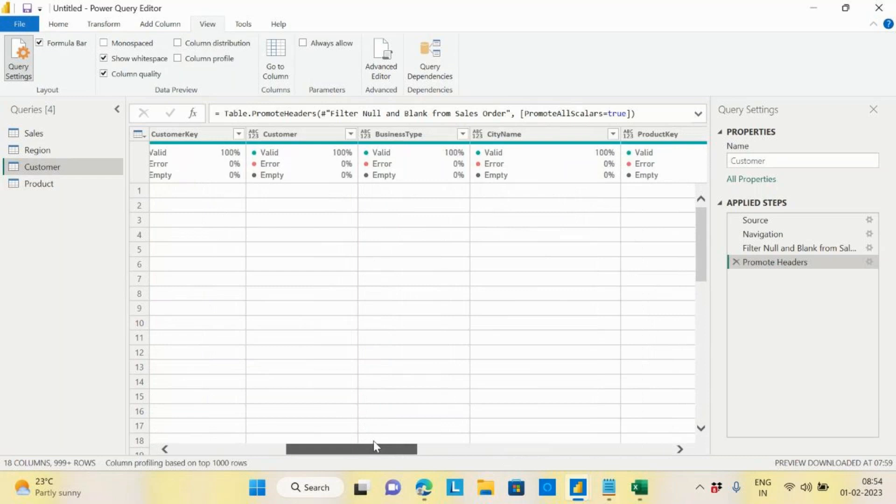
pyautogui.moveTo(374, 441); pyautogui.dragTo(213, 433)
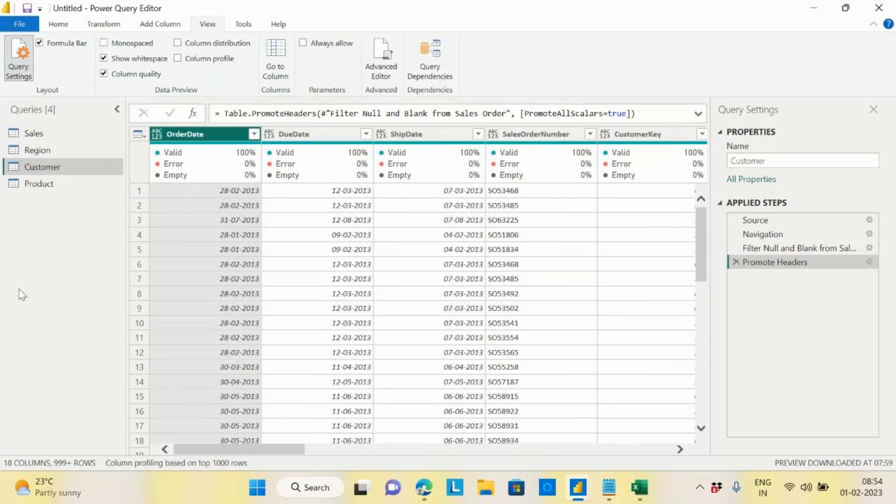
pyautogui.click(1, 392)
pyautogui.click(161, 119)
pyautogui.click(127, 16)
# Step: In the Customer query, use Choose Columns to keep only CustomerKey, Customer, BusinessType and CityName
pyautogui.click(58, 25)
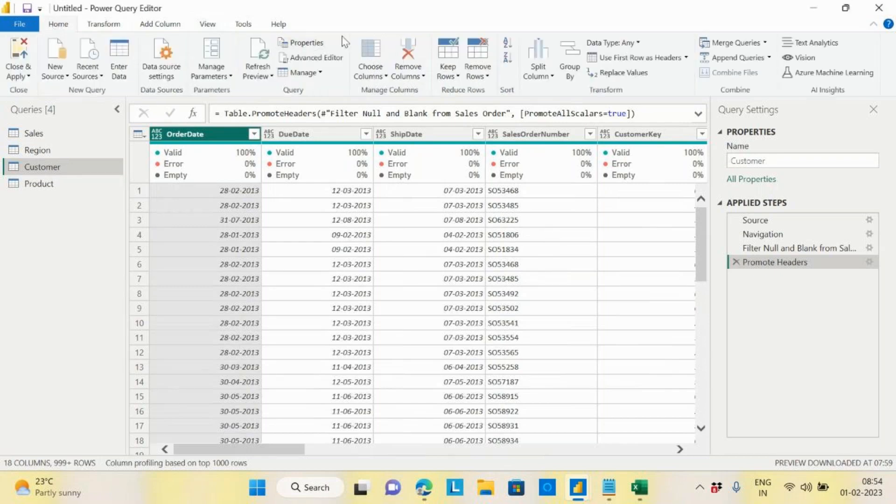
pyautogui.click(372, 63)
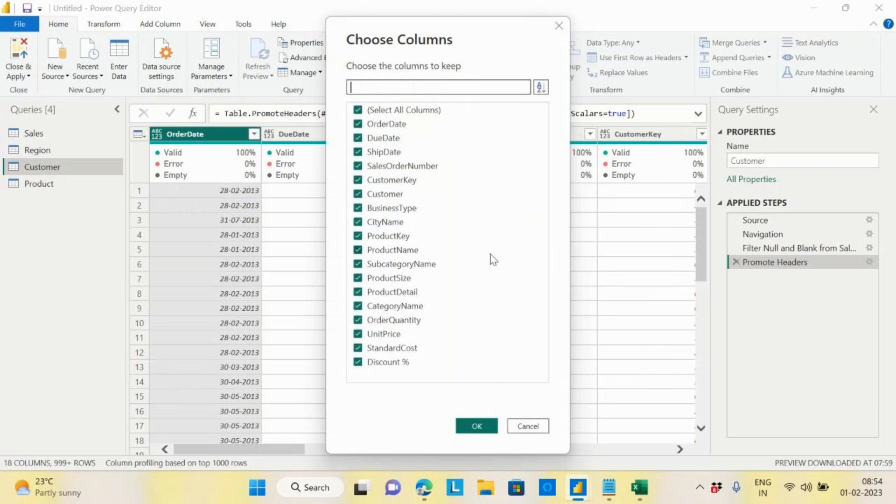
pyautogui.click(358, 111)
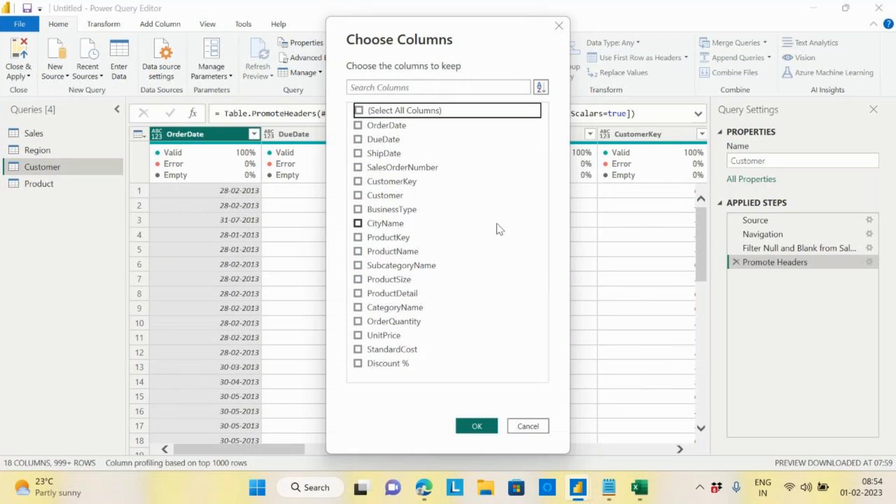
pyautogui.click(358, 181)
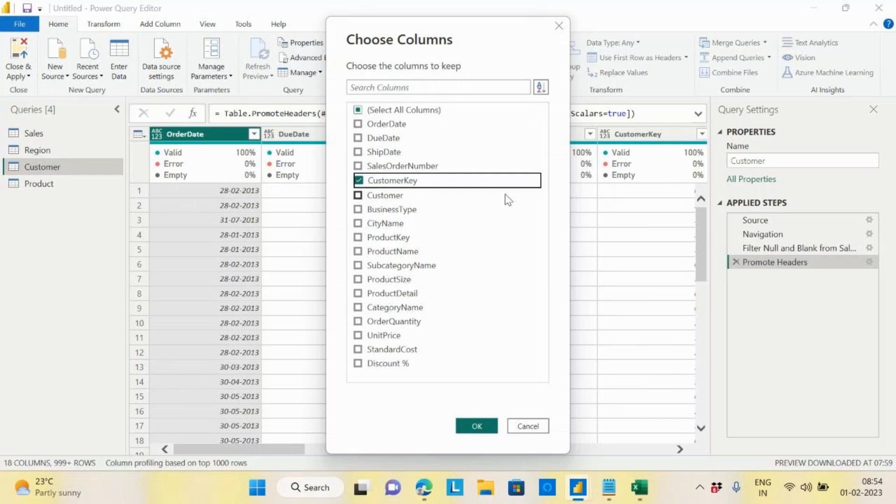
pyautogui.click(358, 195)
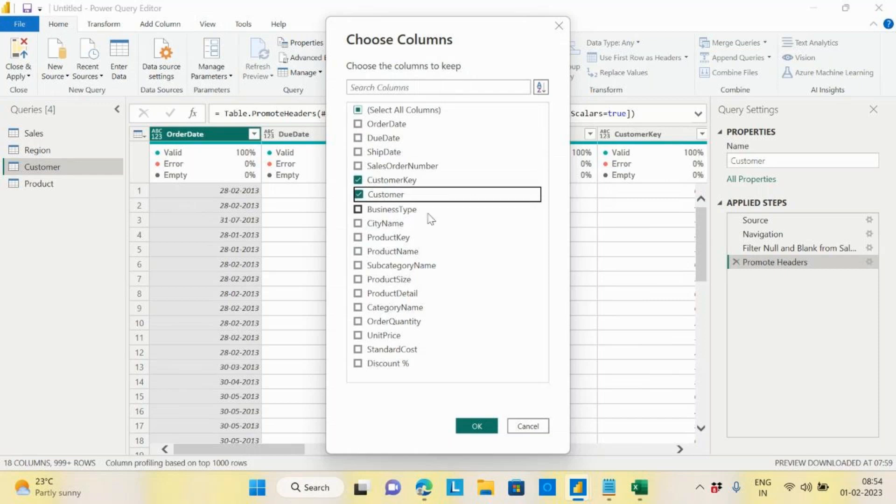
pyautogui.click(358, 209)
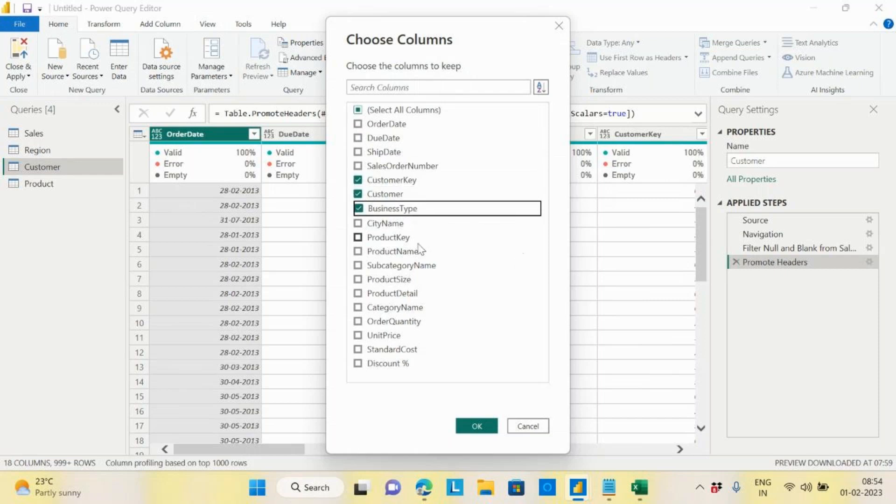
pyautogui.click(359, 223)
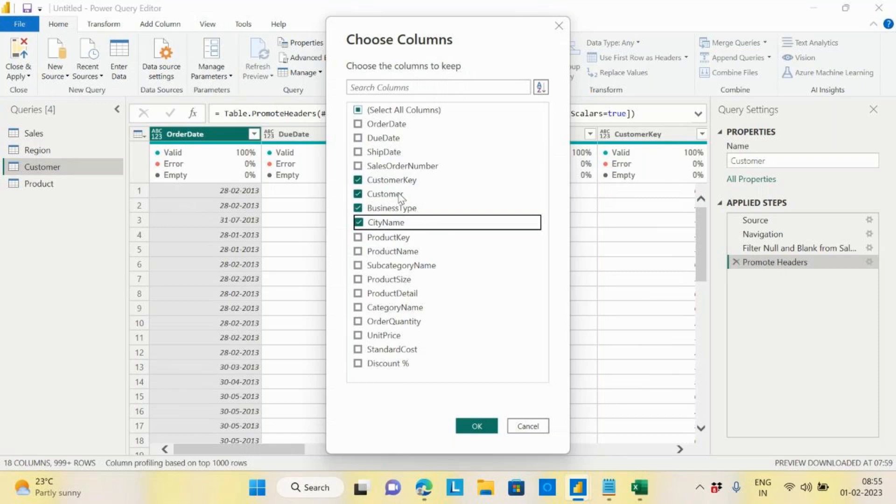
pyautogui.click(477, 426)
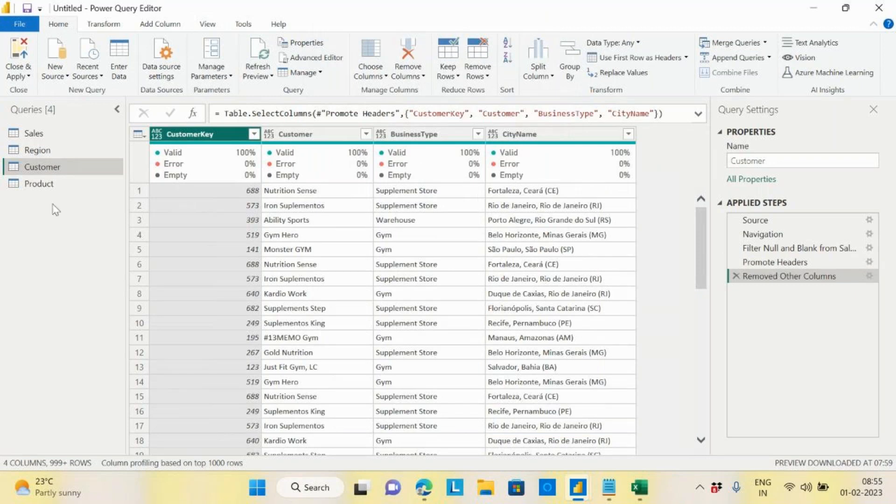
# Step: In the Product query, use Choose Columns to keep only ProductKey, ProductName, SubcategoryName, ProductSize, ProductDetail and CategoryName
pyautogui.click(49, 186)
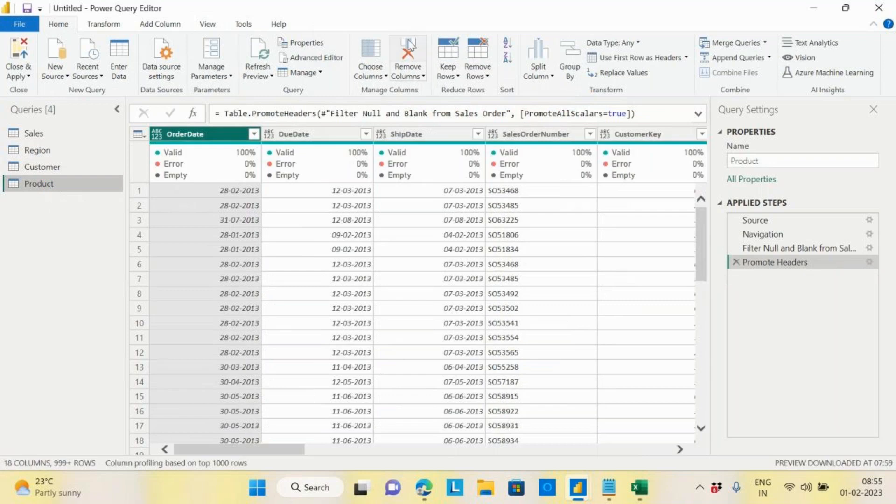
pyautogui.click(369, 74)
pyautogui.click(373, 105)
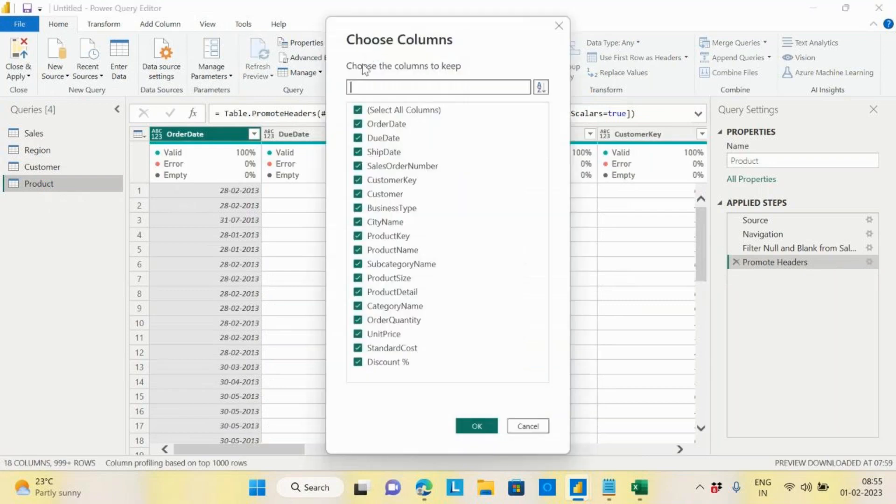
pyautogui.click(359, 110)
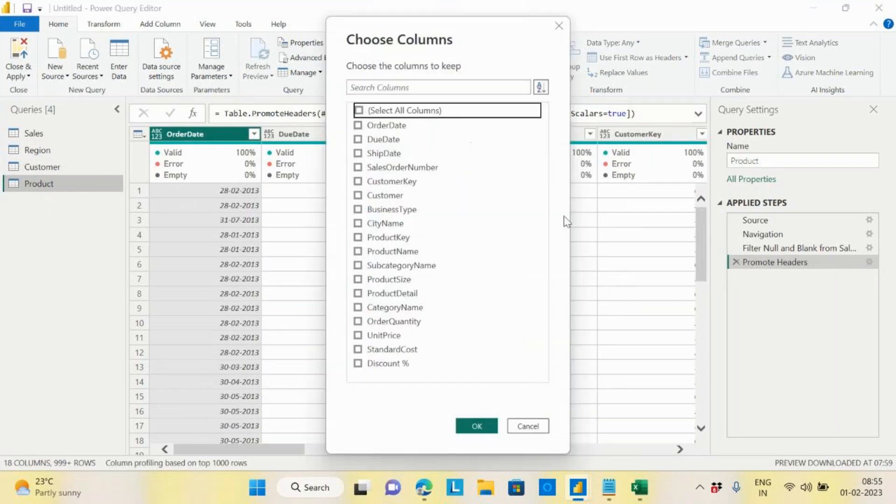
pyautogui.click(359, 237)
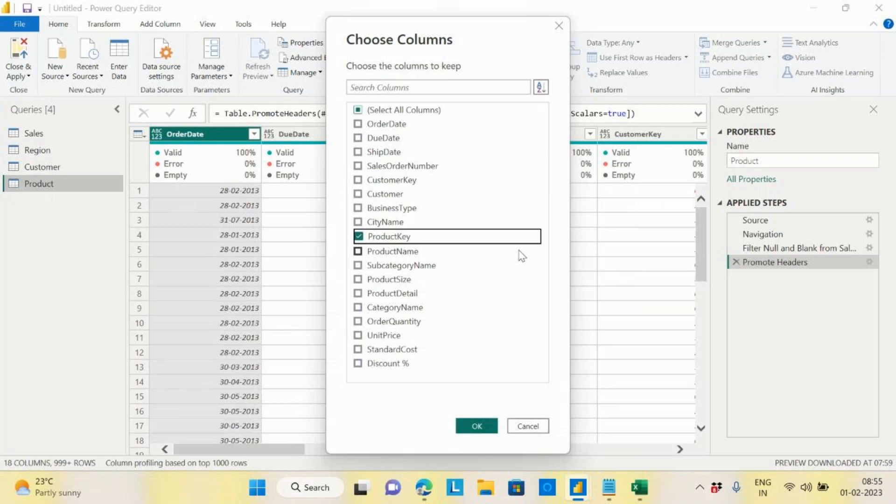
pyautogui.click(379, 253)
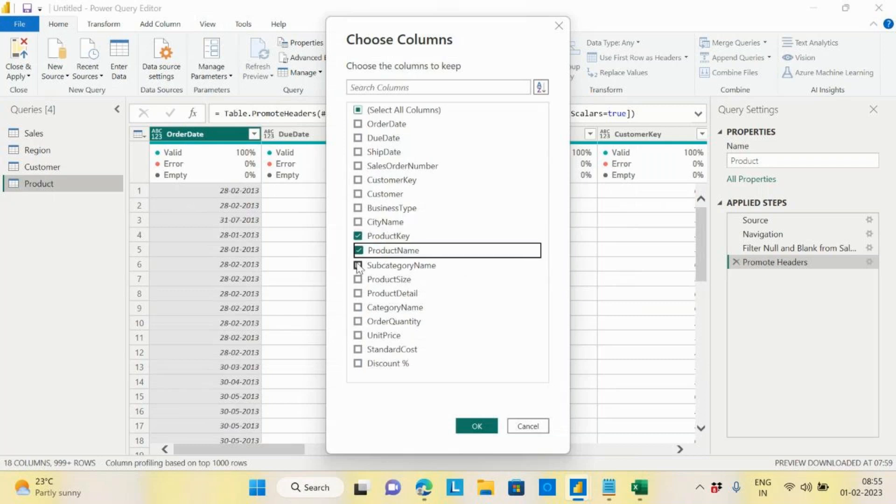
pyautogui.click(358, 266)
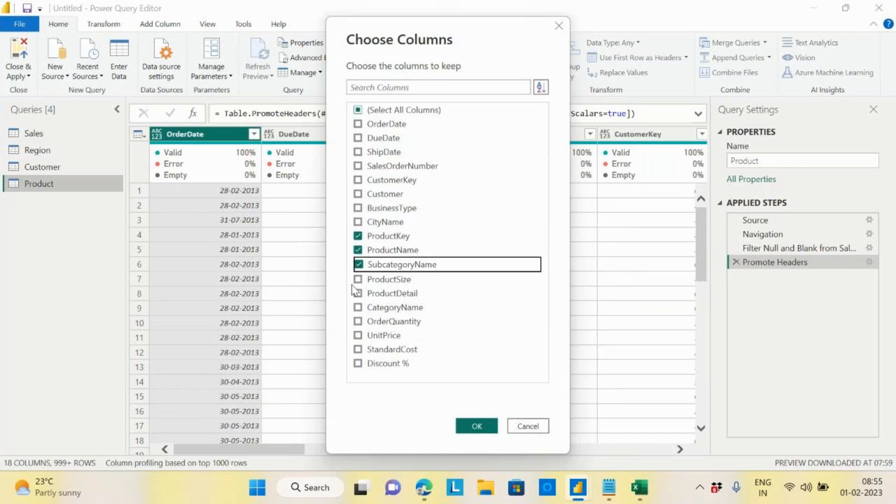
pyautogui.click(358, 279)
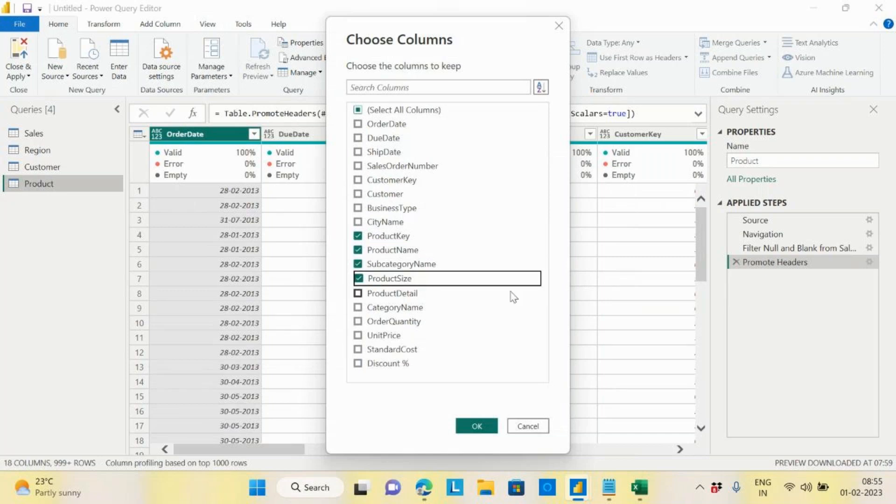
pyautogui.click(359, 294)
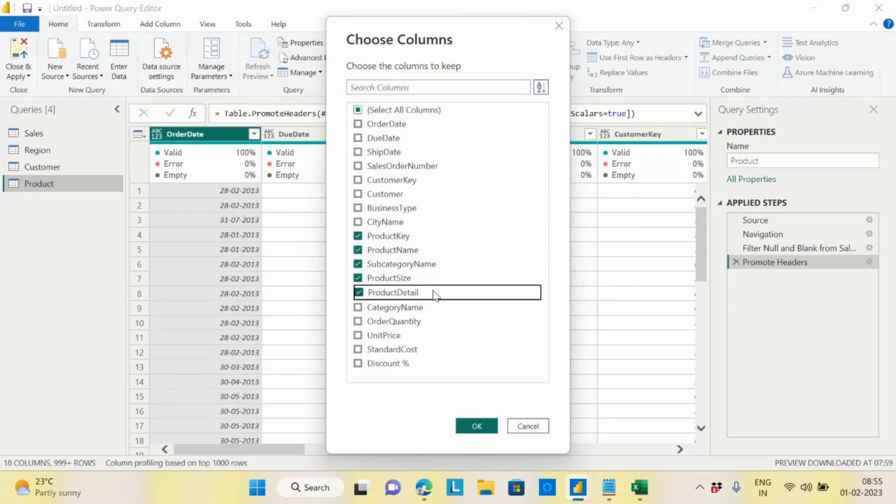
pyautogui.click(358, 307)
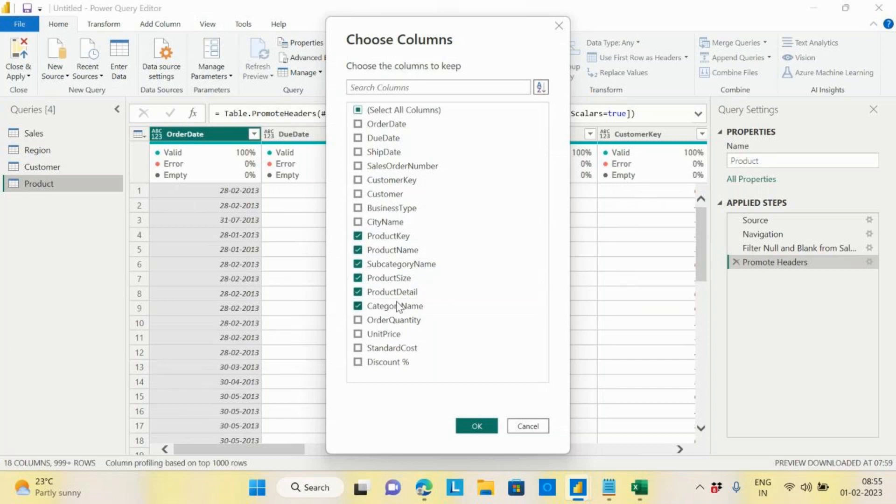
pyautogui.click(476, 426)
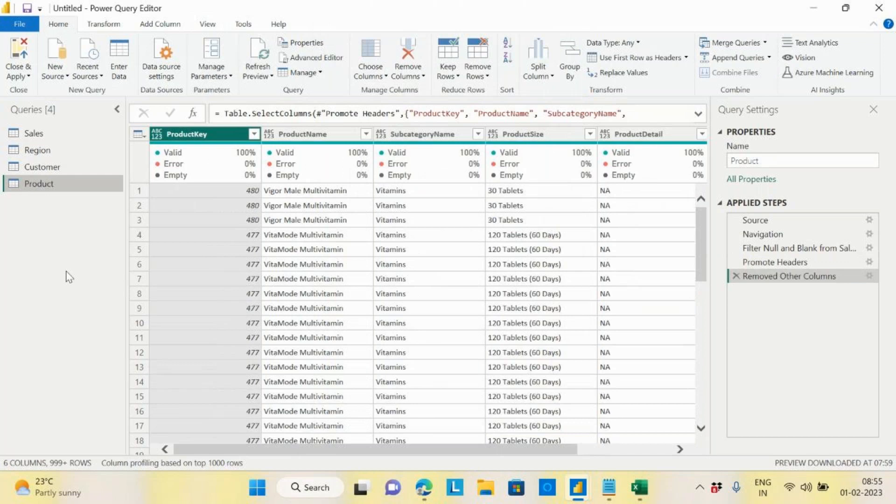
# Step: In the Sales query, use Choose Columns to keep only OrderDate, DueDate, ShipDate, SalesOrderNumber, CustomerKey, ProductKey, OrderQuantity, UnitPrice, StandardCost and Discount %
pyautogui.click(33, 134)
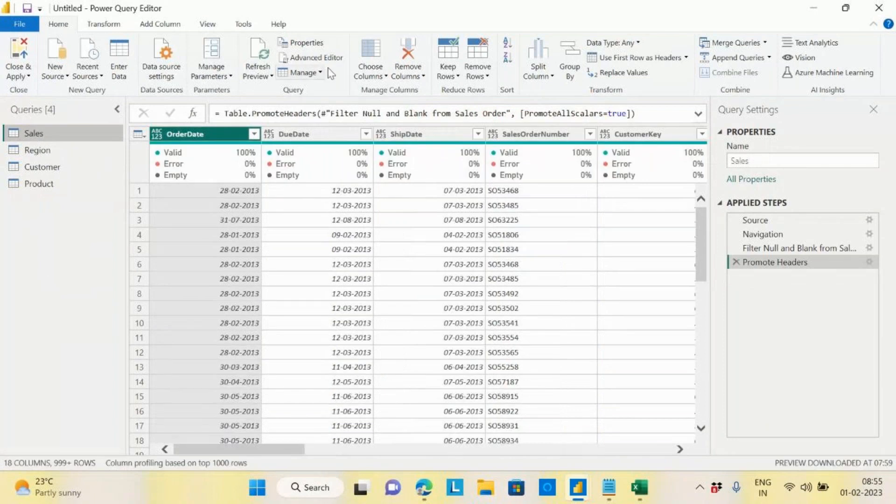
pyautogui.click(372, 51)
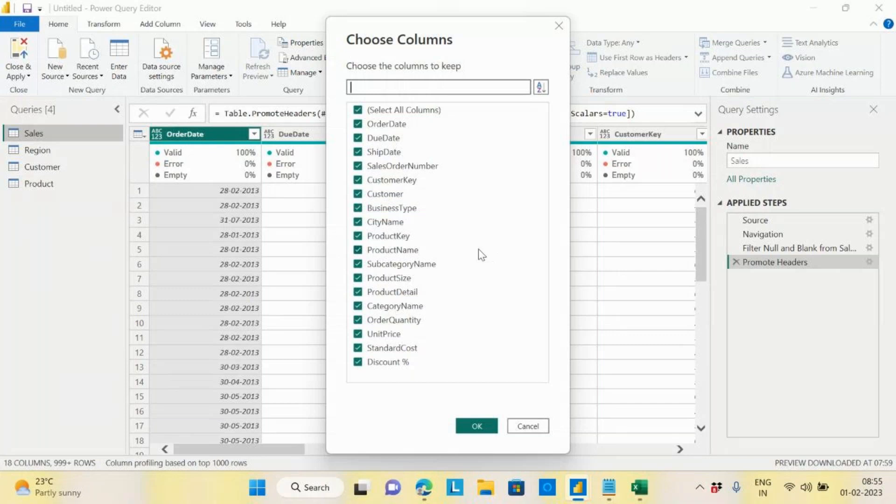
pyautogui.click(358, 110)
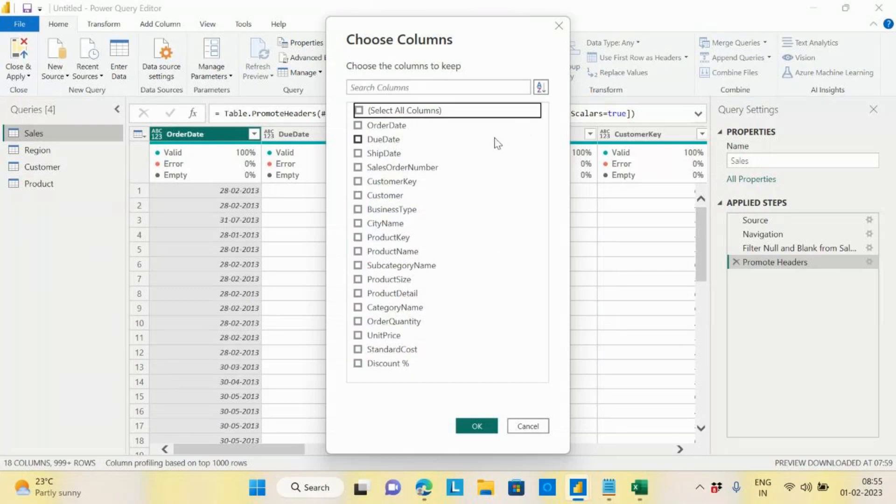
pyautogui.click(358, 125)
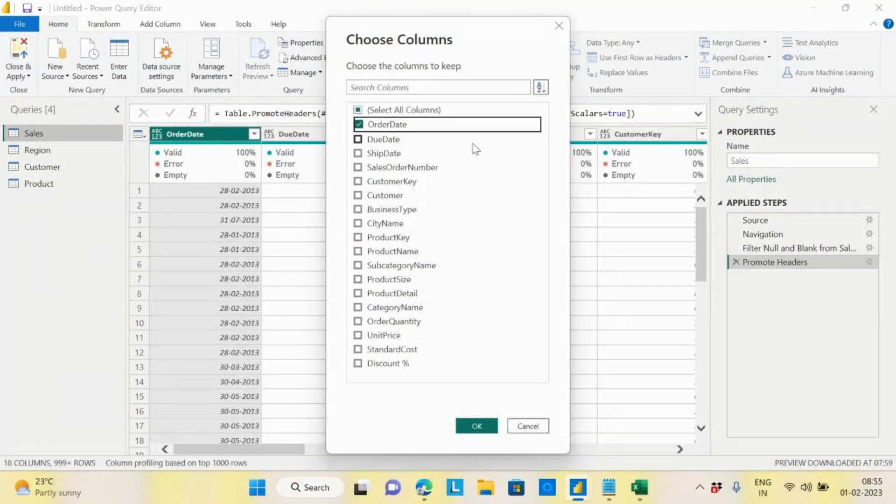
pyautogui.click(358, 139)
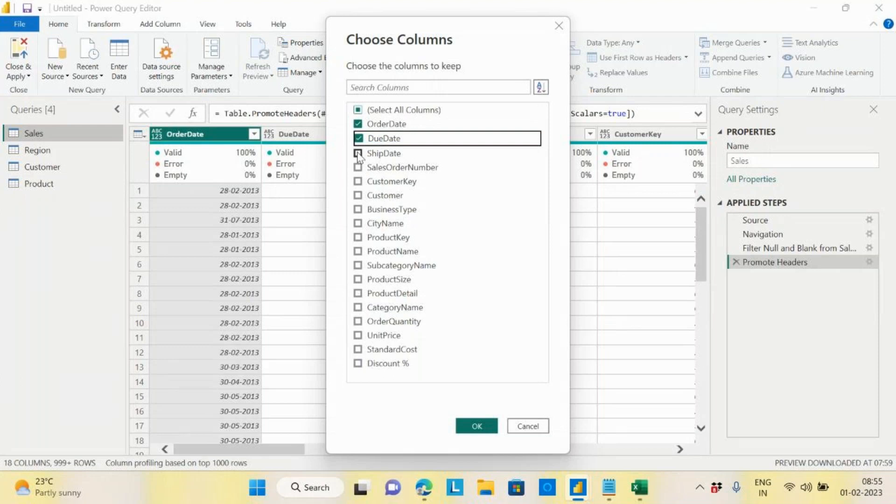
pyautogui.click(358, 154)
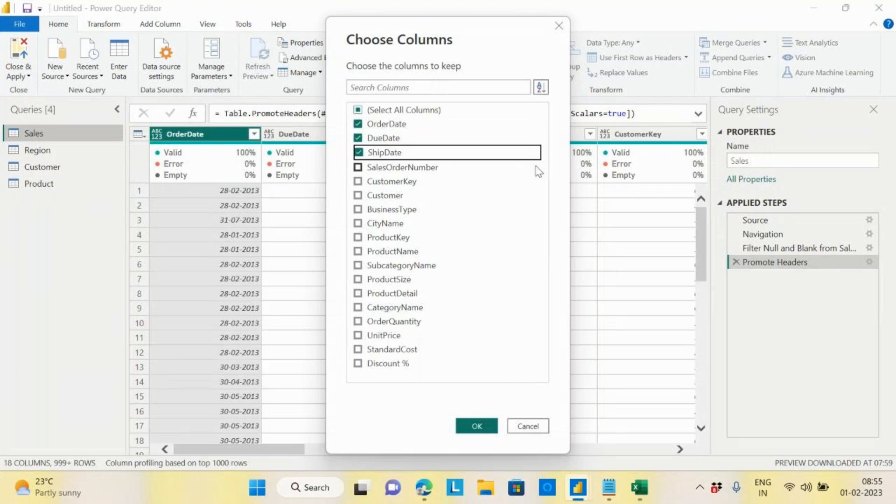
pyautogui.click(359, 168)
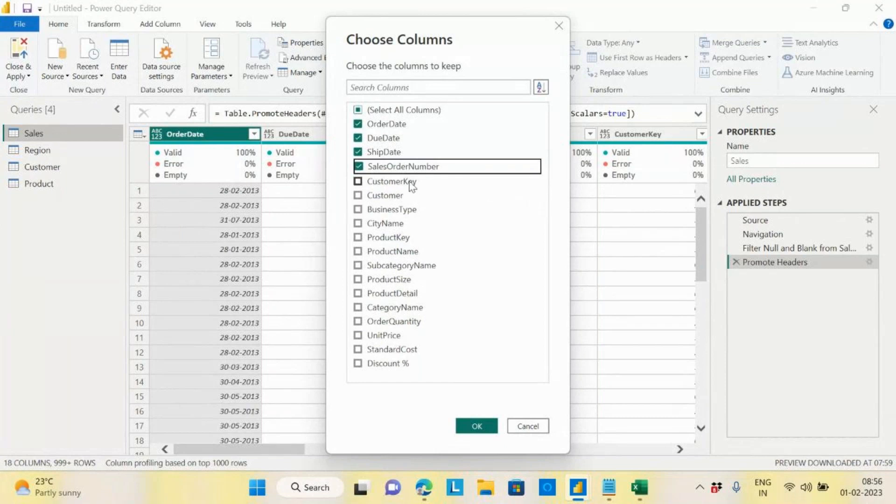
pyautogui.click(358, 182)
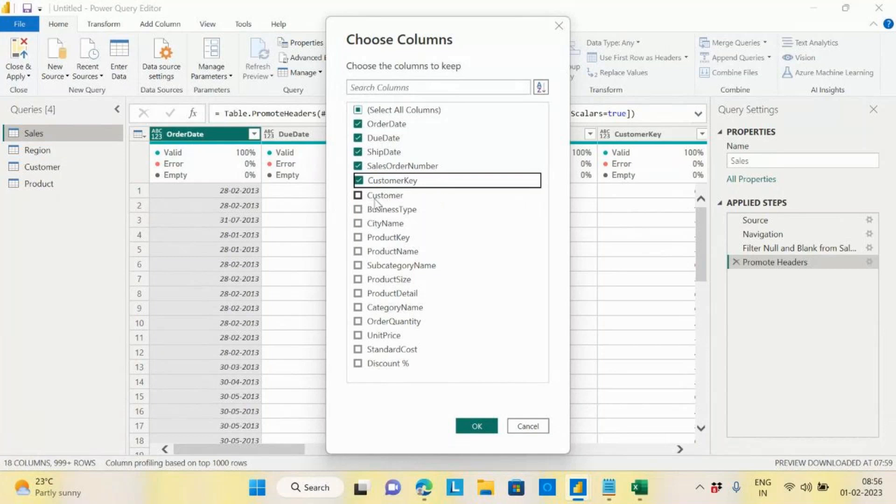
pyautogui.click(333, 244)
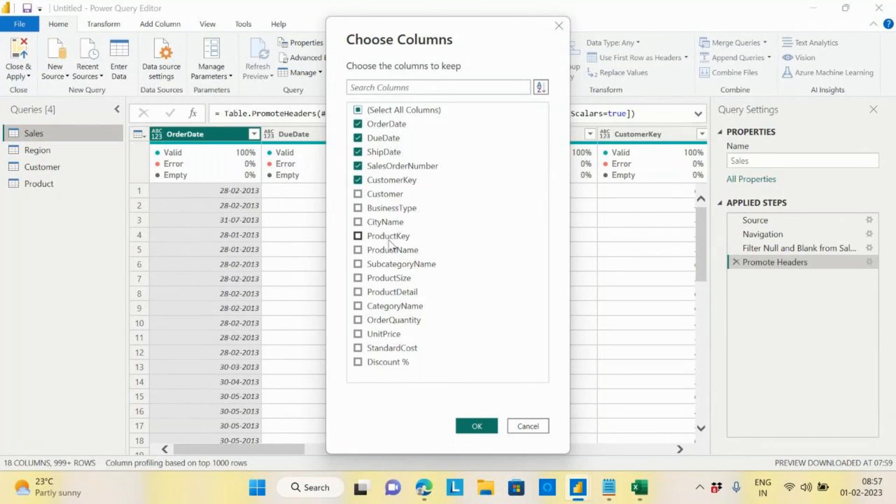
pyautogui.click(358, 237)
pyautogui.click(358, 322)
pyautogui.click(358, 335)
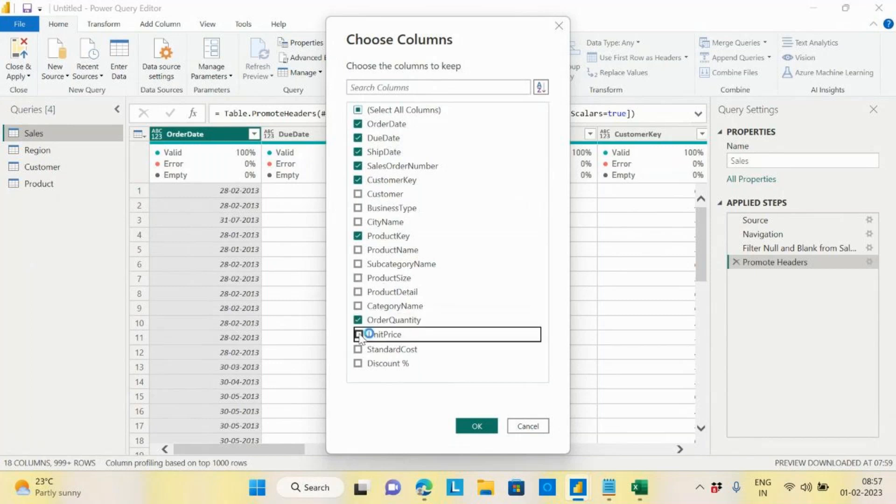
pyautogui.click(358, 350)
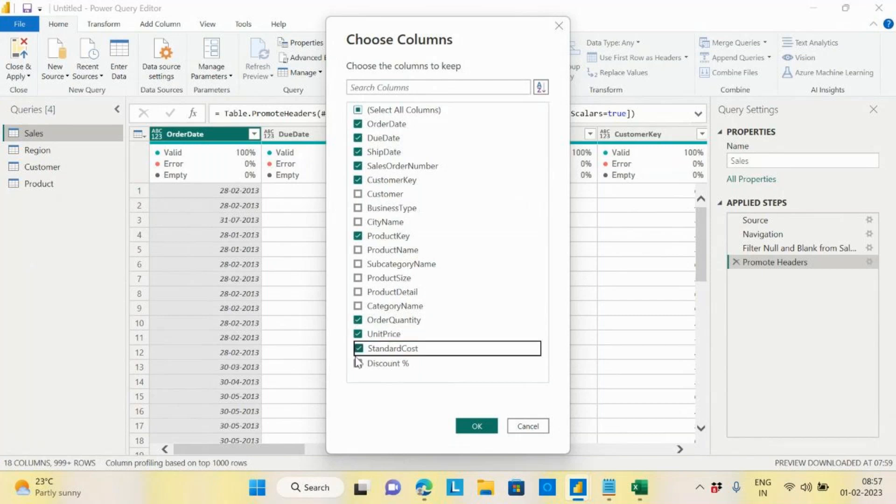
pyautogui.click(358, 363)
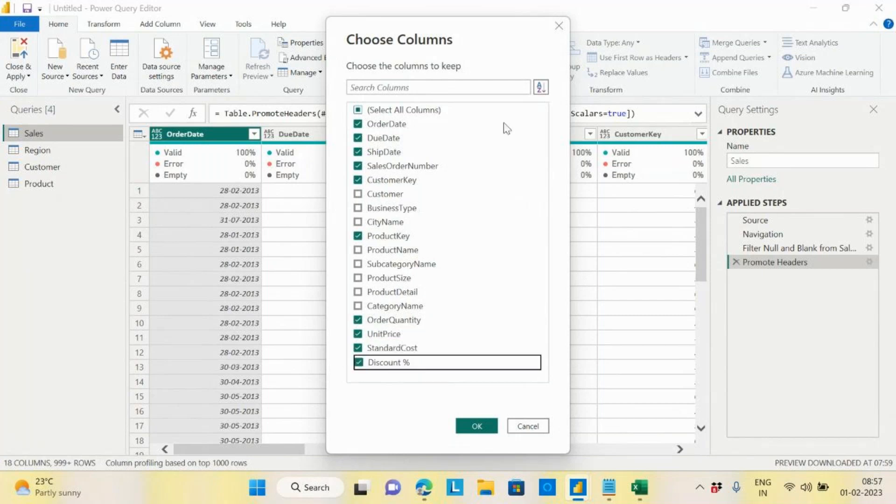
pyautogui.click(477, 426)
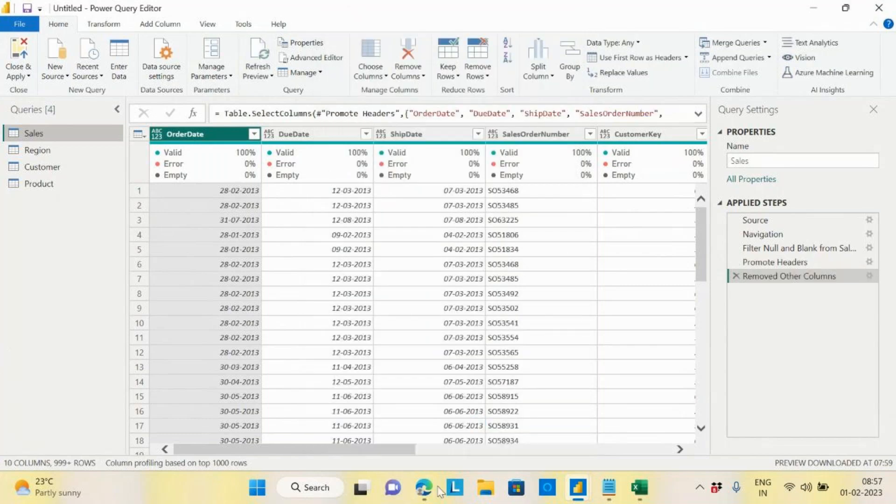
pyautogui.moveTo(353, 450)
pyautogui.mouseDown()
pyautogui.moveTo(635, 450)
pyautogui.moveTo(354, 451)
pyautogui.mouseUp()
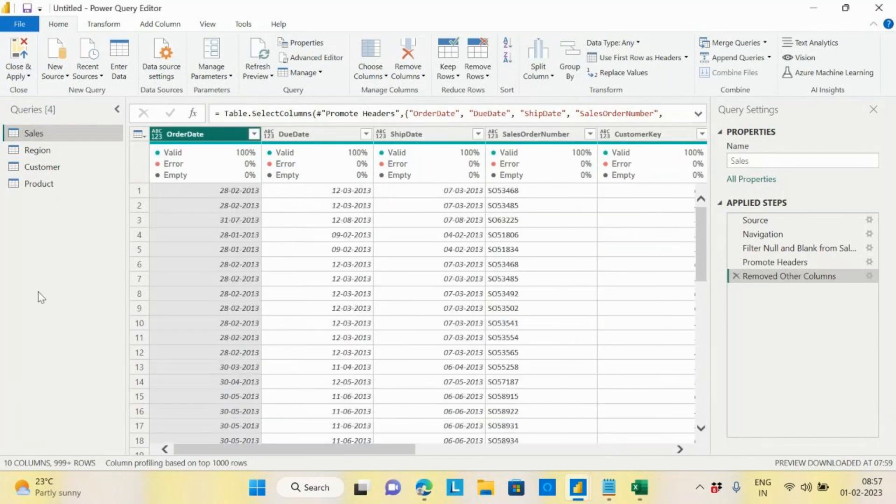
# Step: Filter the Customer query to CustomerKey 123 and look through its rows for repeated entries
pyautogui.click(47, 168)
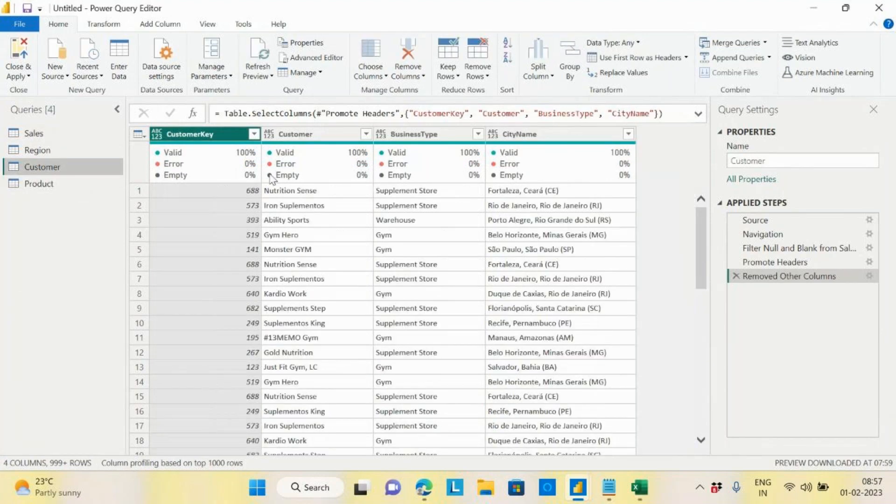
pyautogui.click(254, 135)
pyautogui.click(56, 281)
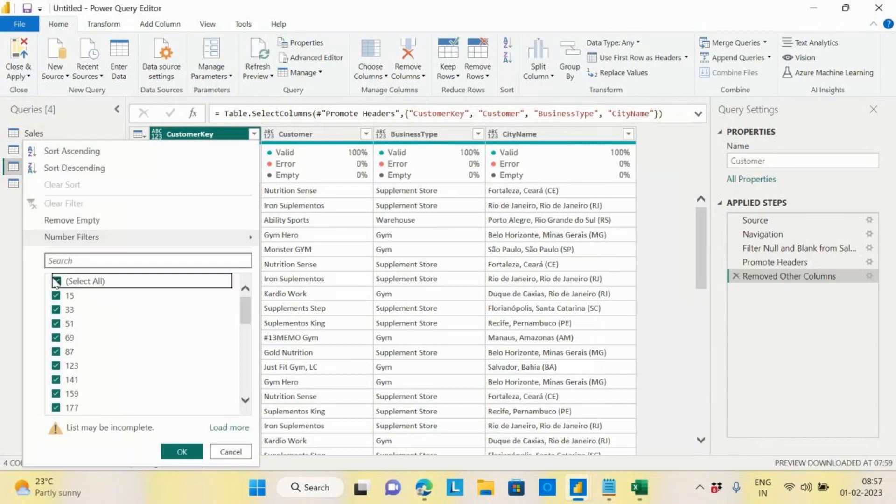
pyautogui.click(57, 367)
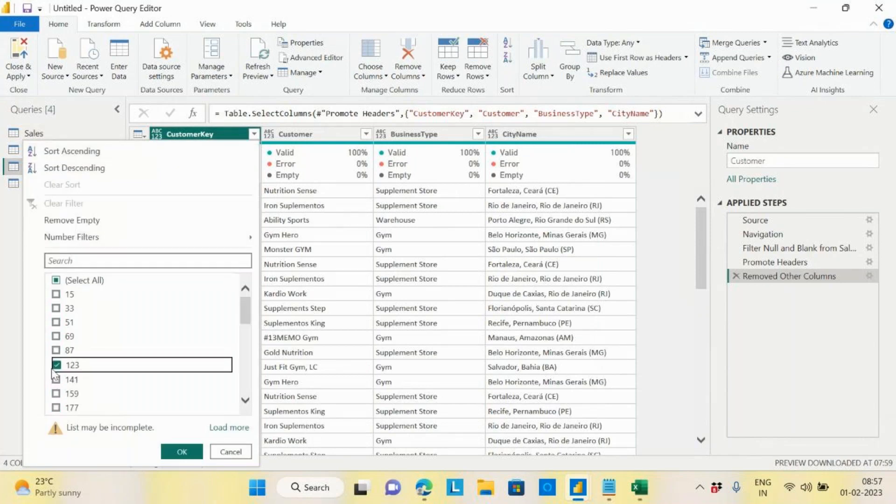
pyautogui.click(183, 452)
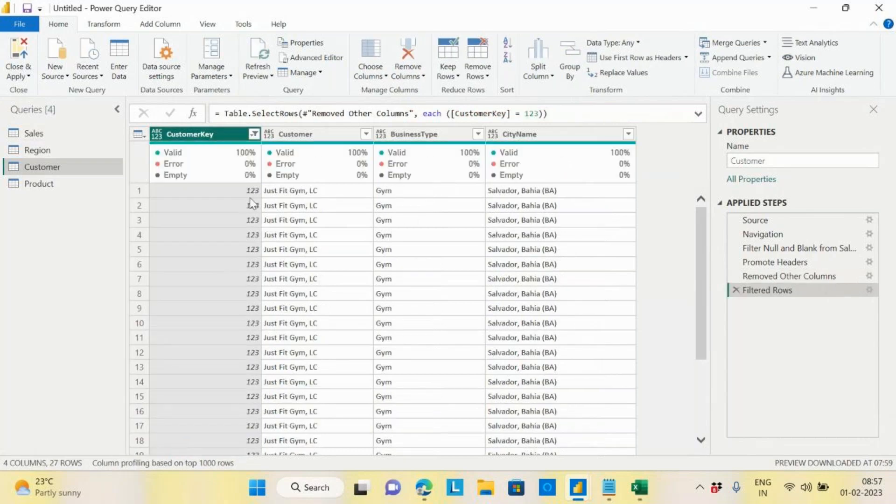
pyautogui.moveTo(703, 235); pyautogui.dragTo(699, 372)
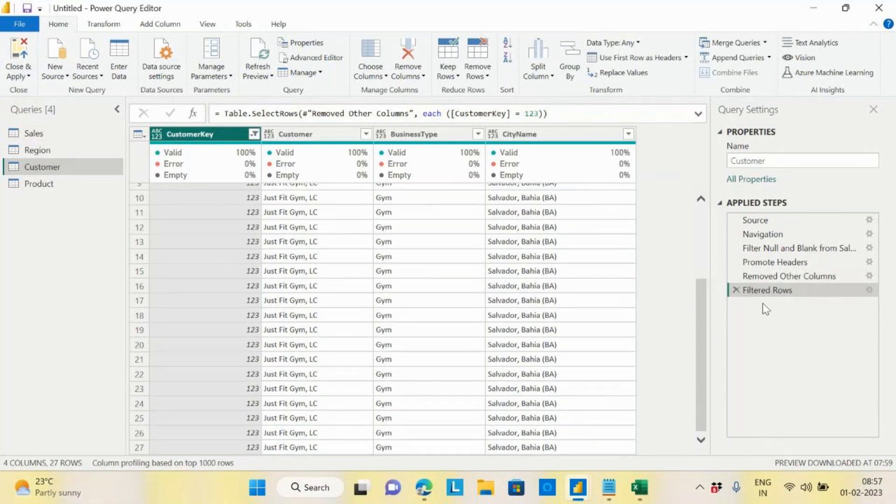
pyautogui.moveTo(701, 340); pyautogui.dragTo(704, 252)
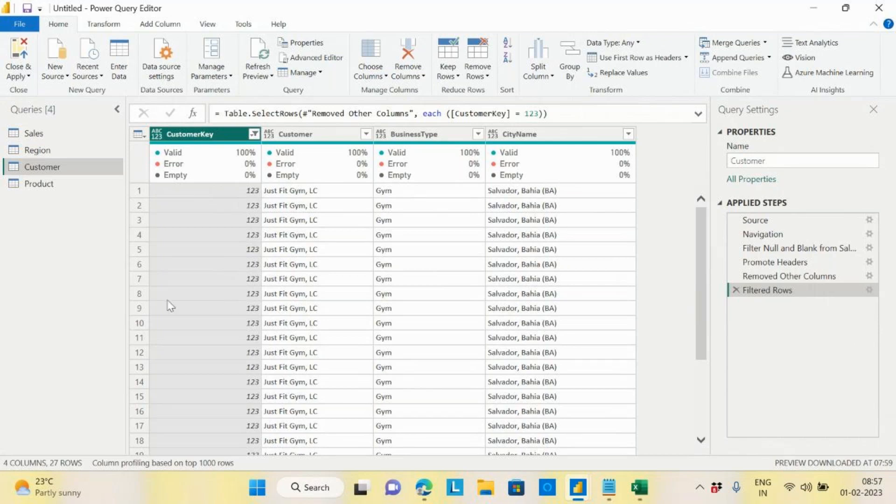
# Step: Check the Product query for repeated ProductKey rows, and remove the Filtered Rows step from the Customer query
pyautogui.click(31, 189)
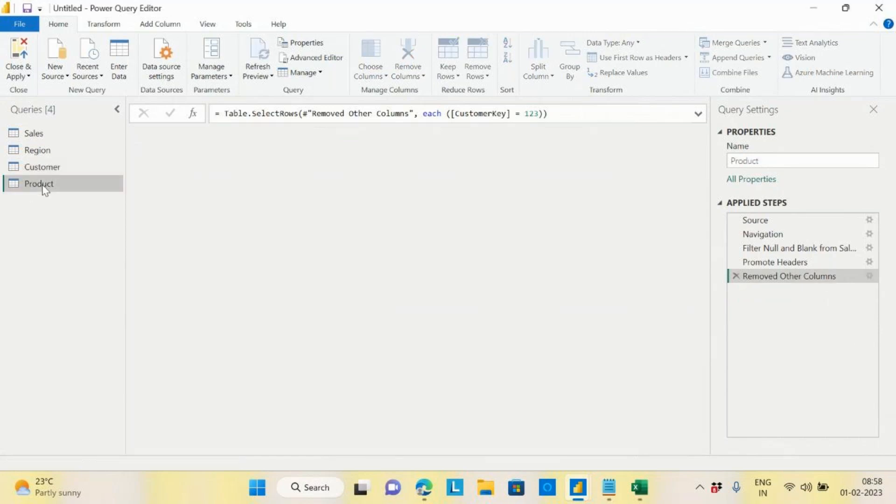
pyautogui.moveTo(228, 173)
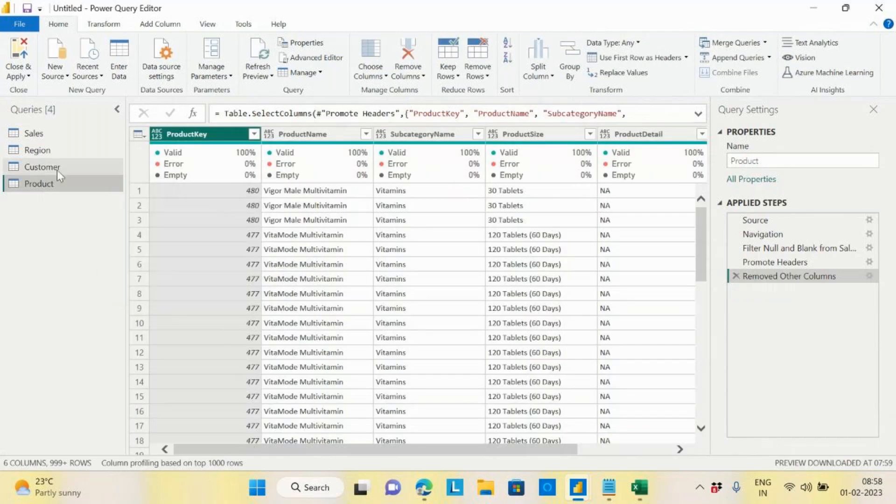
pyautogui.click(42, 166)
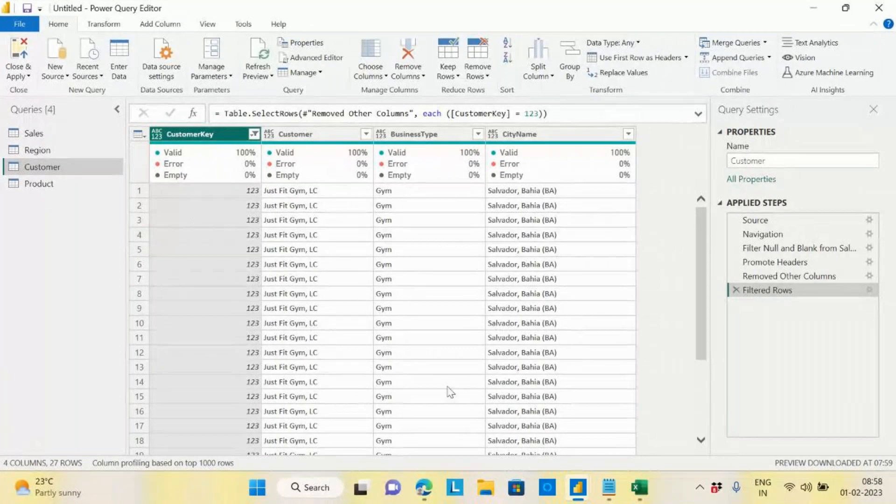
pyautogui.click(737, 289)
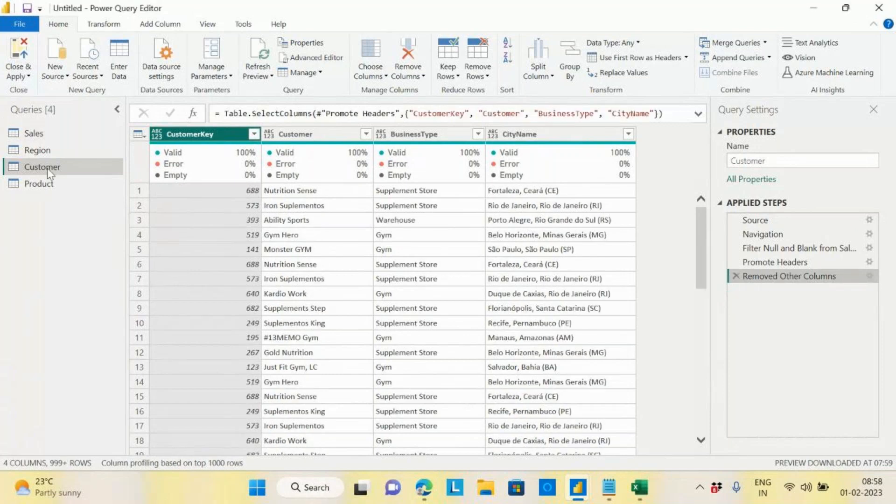
# Step: Review the key columns in the Sales query, and remove duplicates from the Customer query based on CustomerKey
pyautogui.click(32, 133)
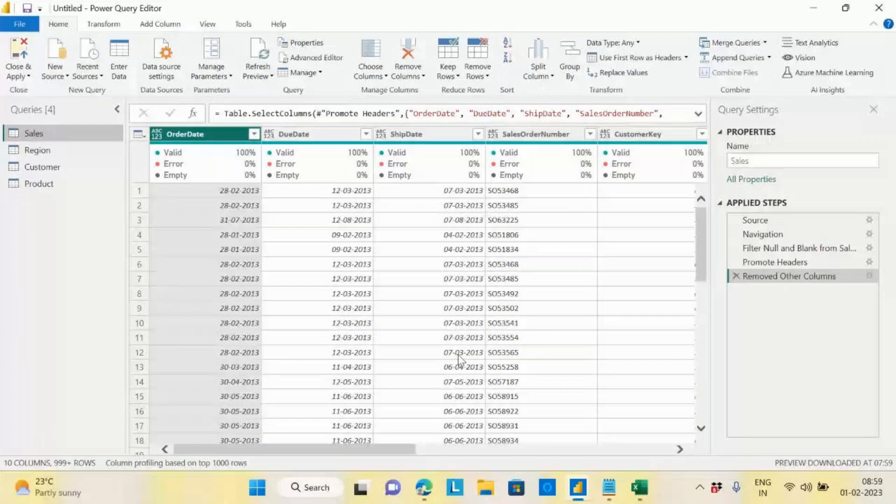
pyautogui.moveTo(364, 449); pyautogui.dragTo(562, 462)
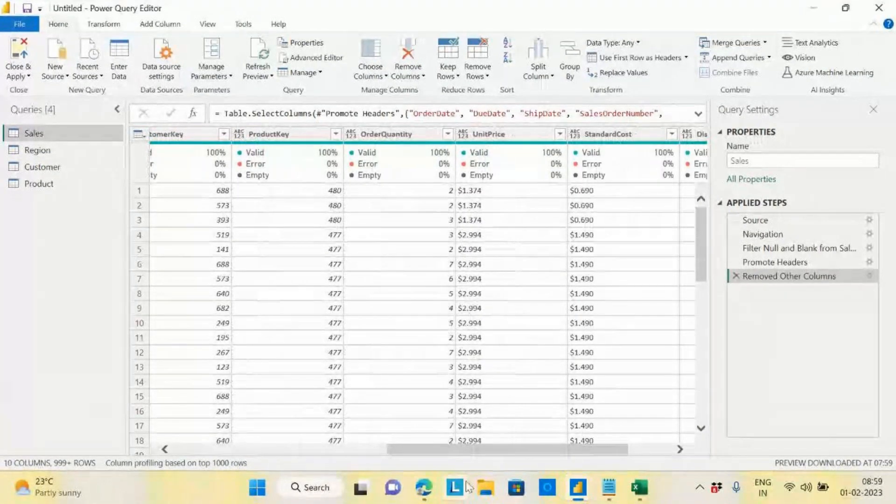
pyautogui.hscroll(-5, 467, 450)
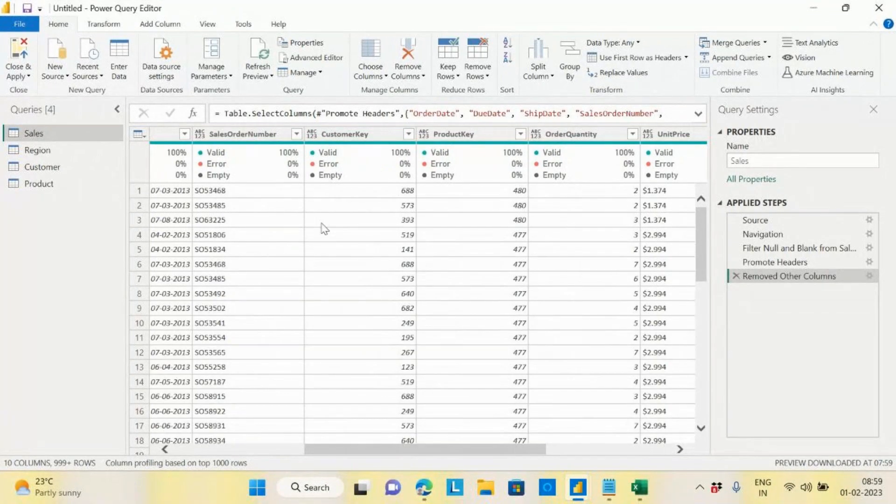
pyautogui.click(40, 169)
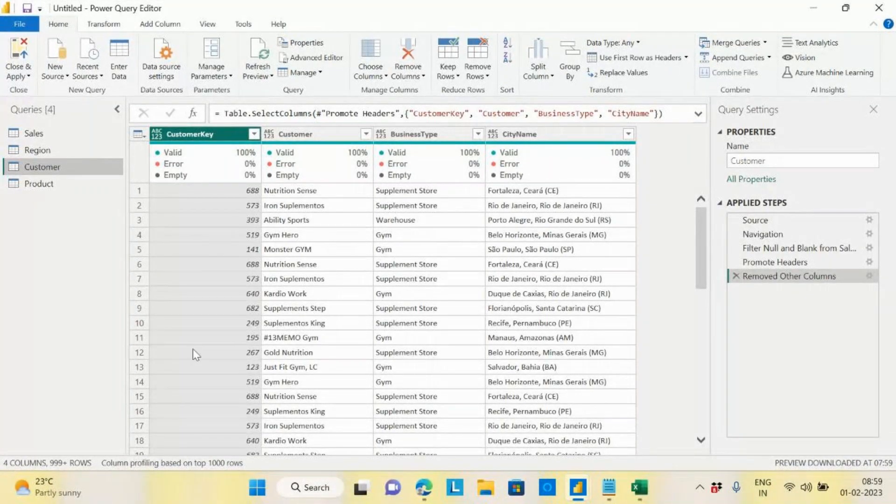
pyautogui.rightClick(203, 136)
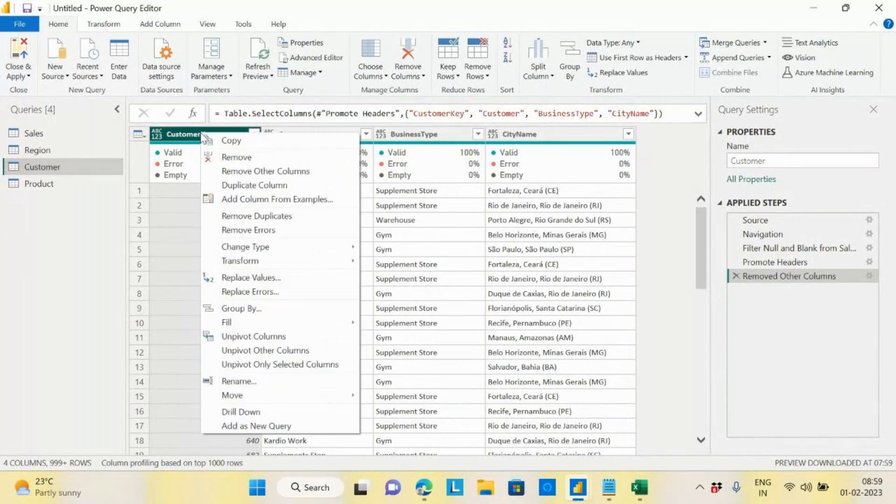
pyautogui.click(266, 217)
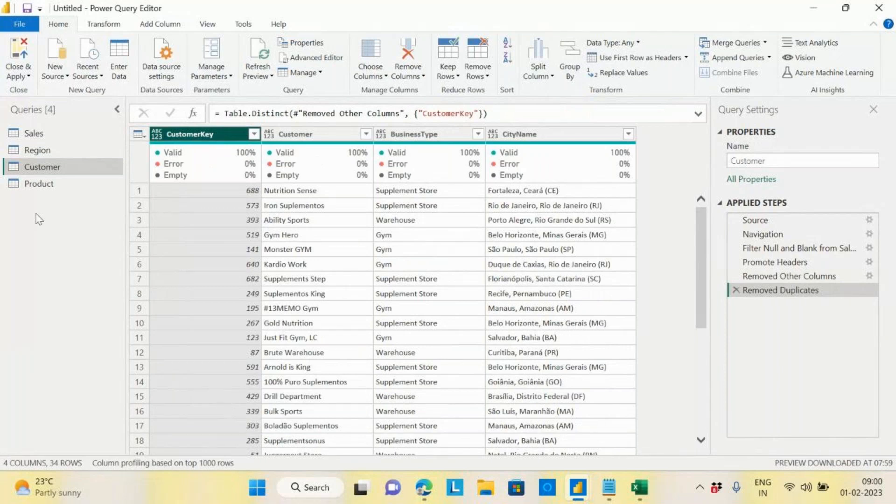
# Step: Remove duplicates from the Product query based on the ProductKey column
pyautogui.click(42, 187)
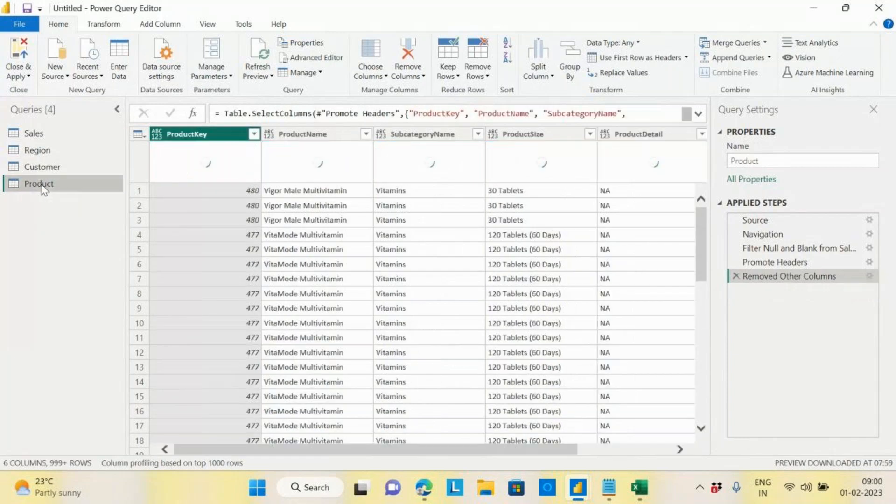
pyautogui.rightClick(205, 140)
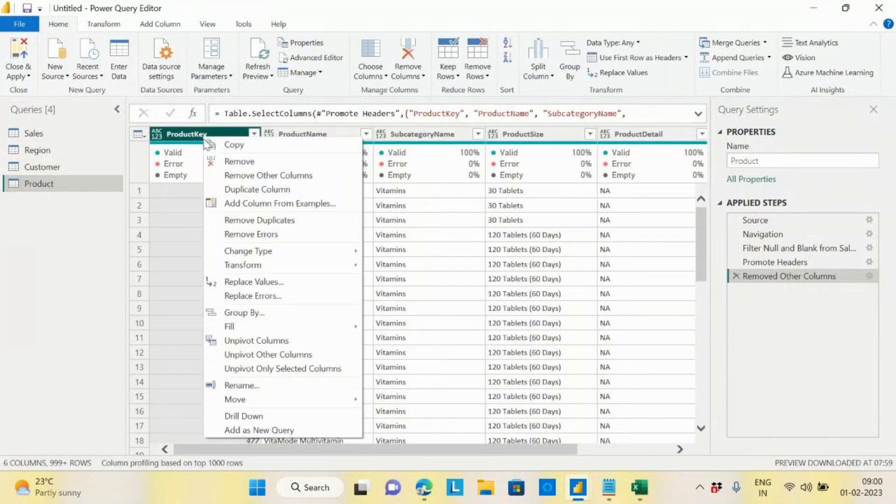
pyautogui.click(282, 230)
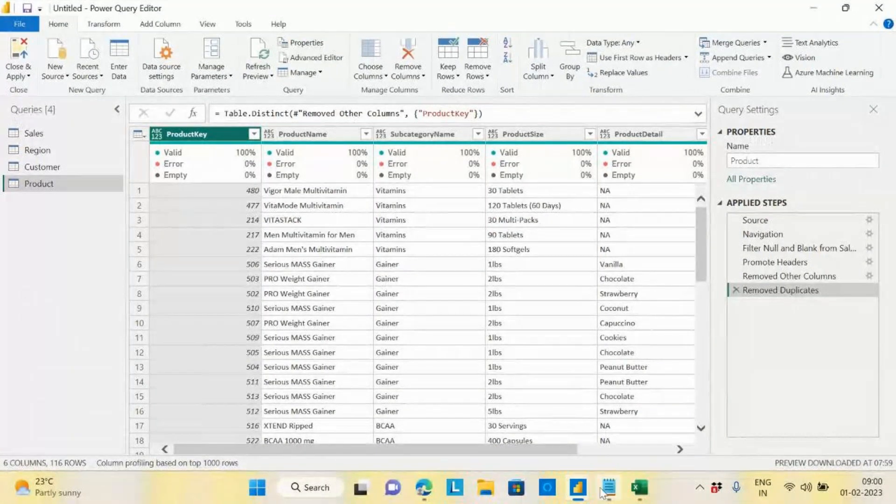
pyautogui.moveTo(579, 490)
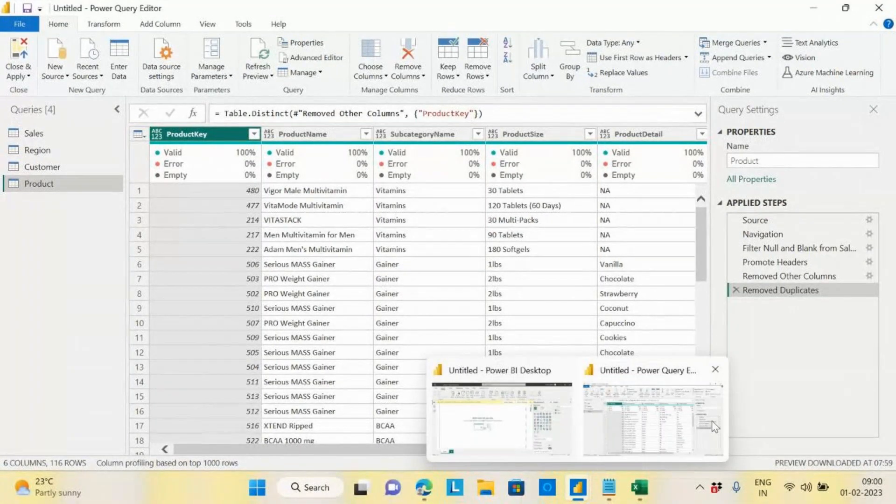
pyautogui.moveTo(474, 446)
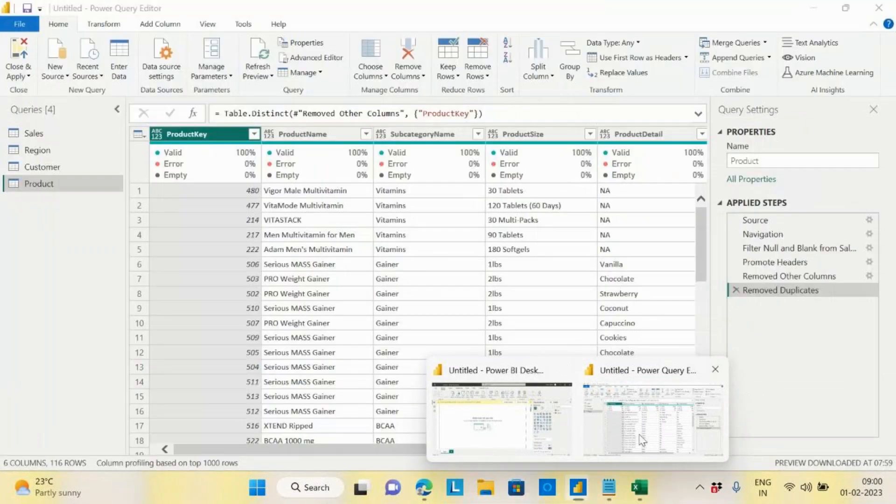
# Step: Apply the pending query changes and close the Power Query Editor to return to the report
pyautogui.click(654, 414)
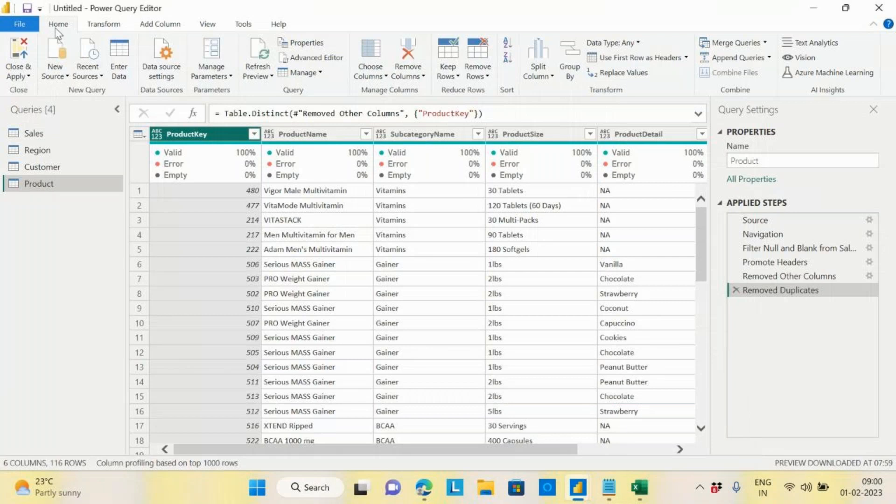
pyautogui.click(29, 77)
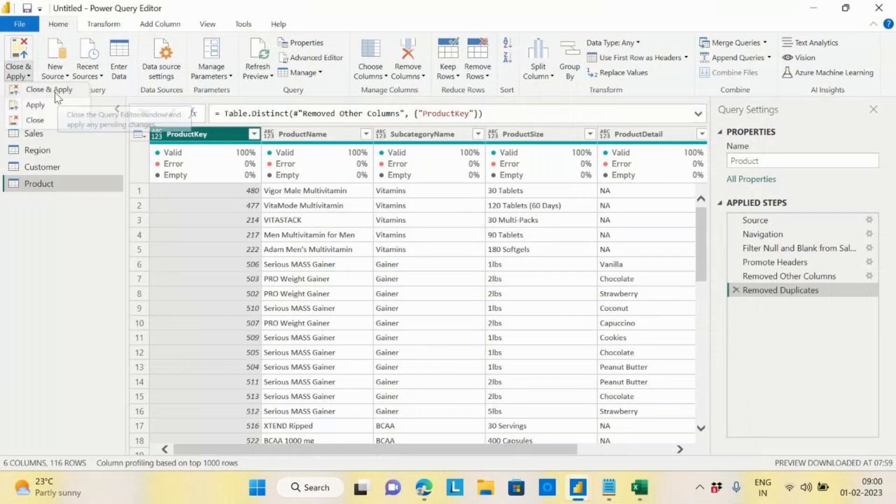
pyautogui.click(33, 120)
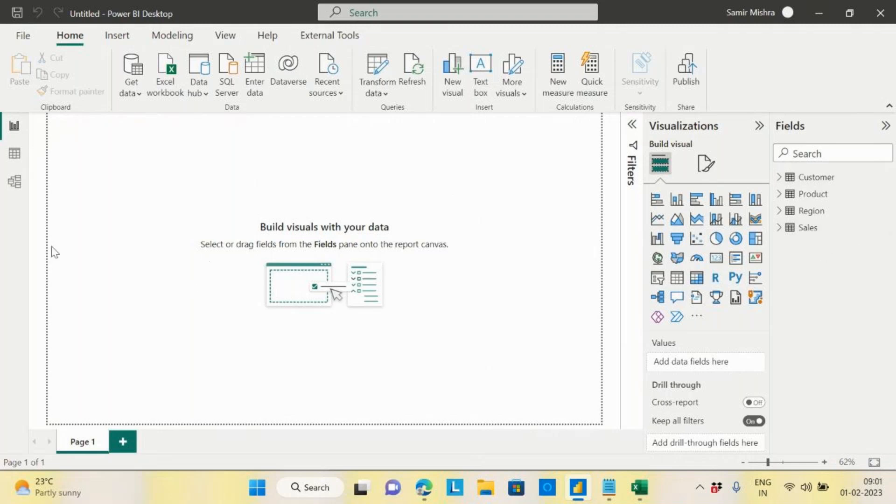
# Step: Save the report as a Power BI file (*.pbix) named First Project in the Data Analytics > Power BI folder
pyautogui.click(23, 36)
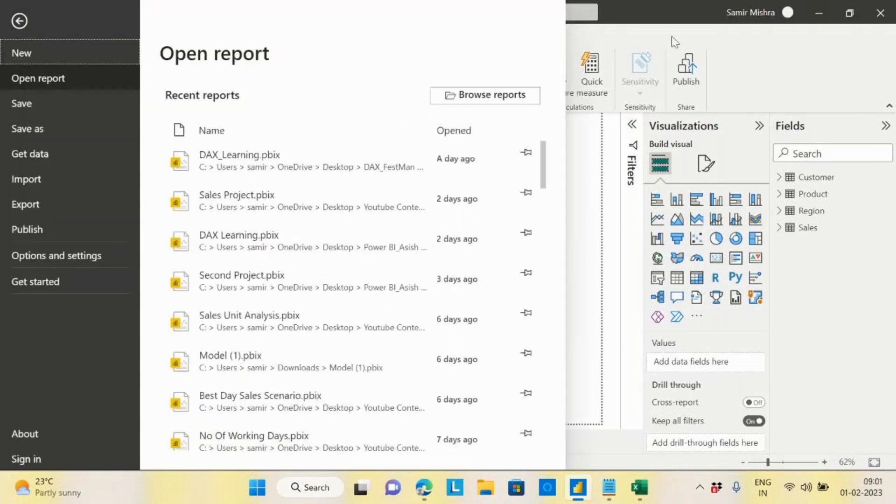
pyautogui.click(786, 67)
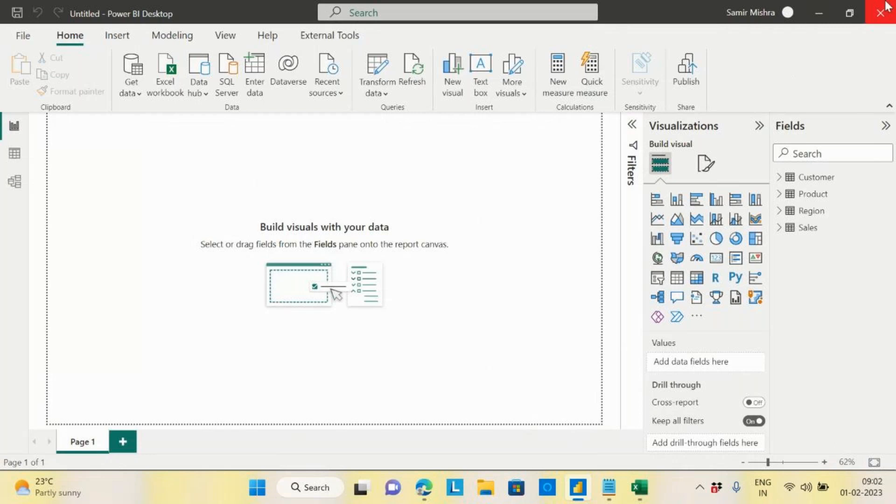
pyautogui.click(27, 40)
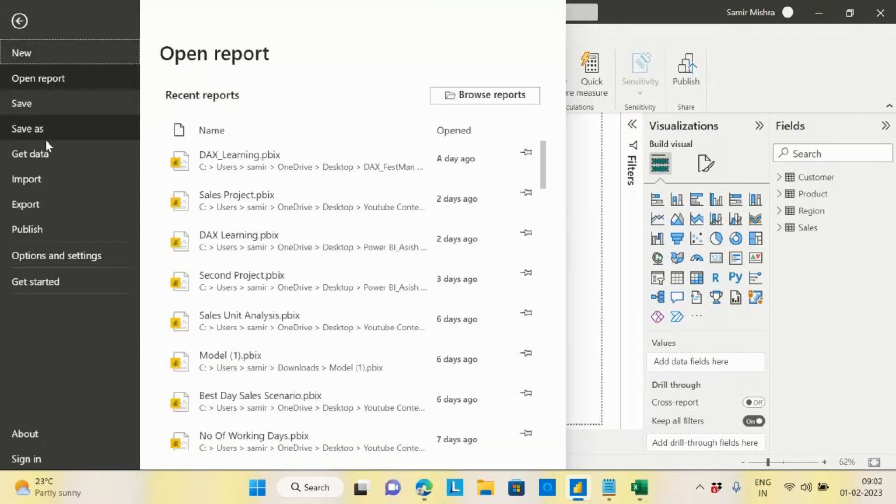
pyautogui.click(32, 124)
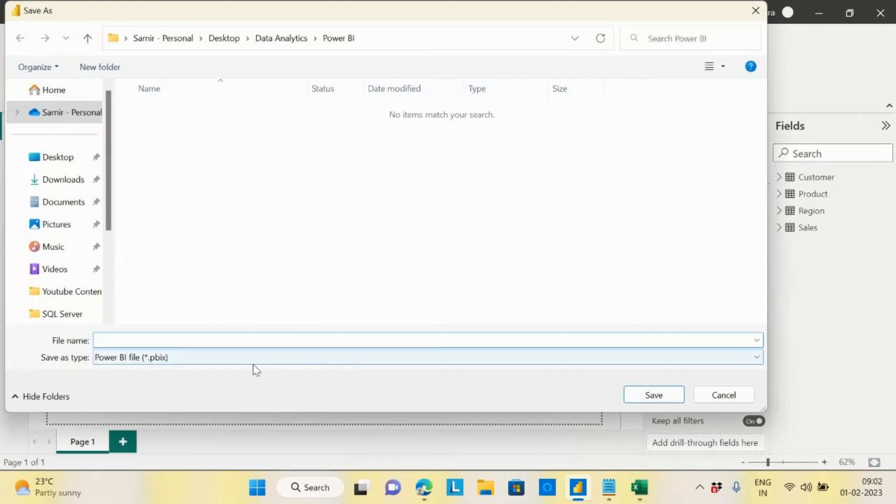
pyautogui.click(187, 362)
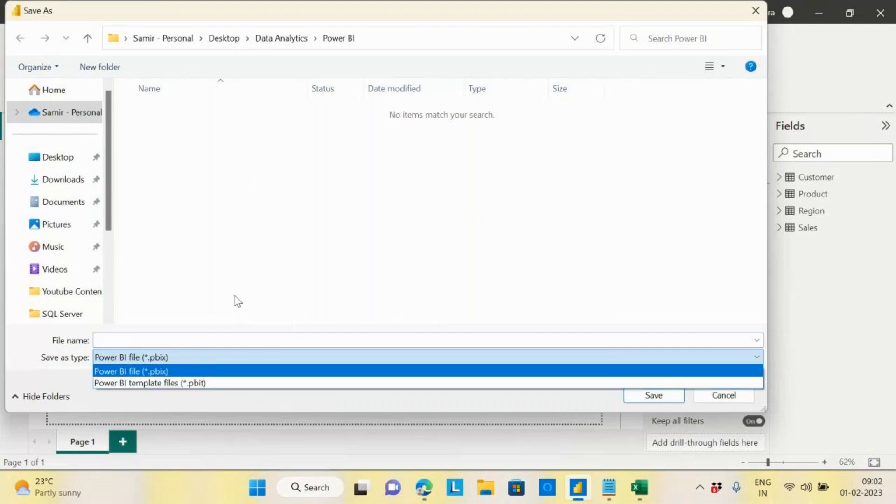
pyautogui.click(132, 372)
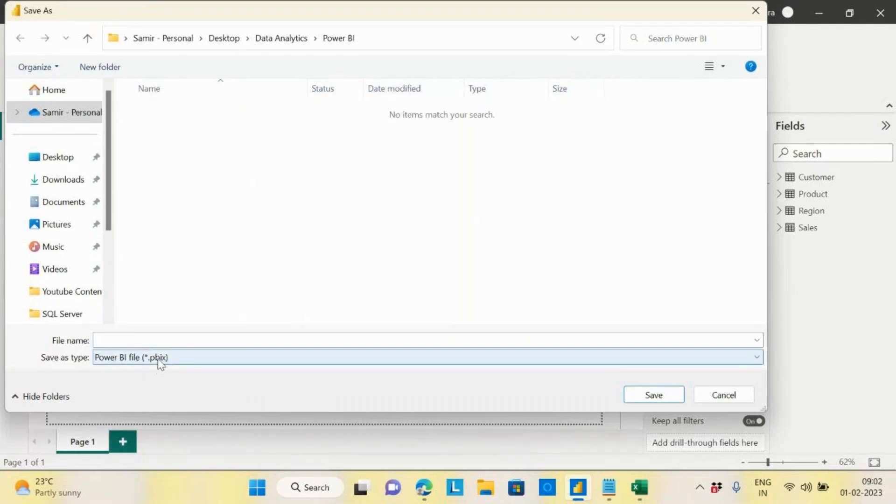
pyautogui.click(187, 340)
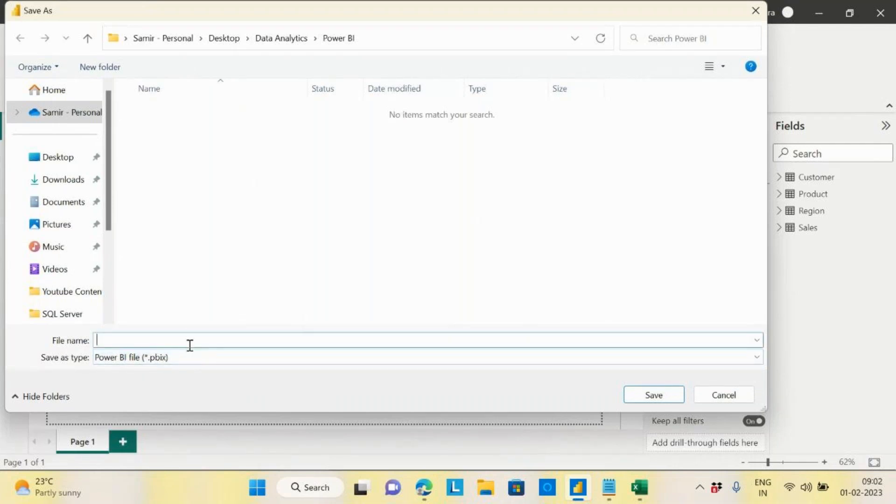
pyautogui.write('First Project')
pyautogui.click(654, 396)
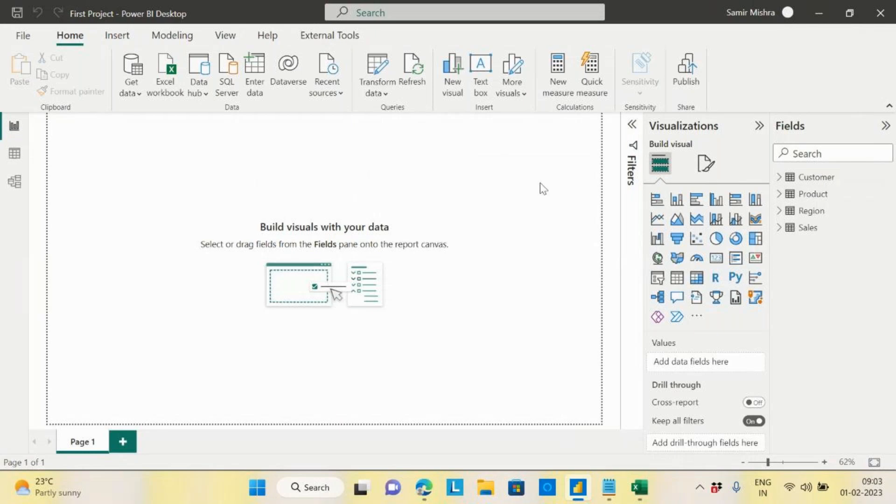
# Step: Switch to the GoTo meeting window in Microsoft Edge
pyautogui.moveTo(425, 493)
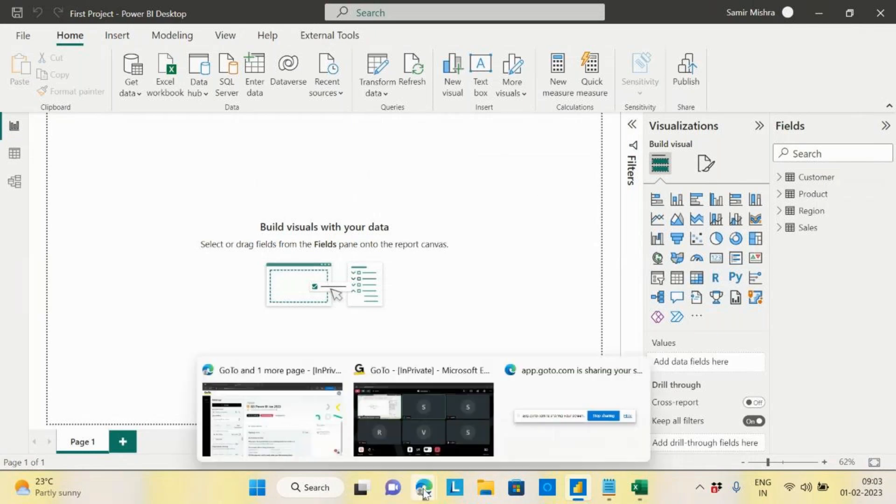
pyautogui.click(423, 411)
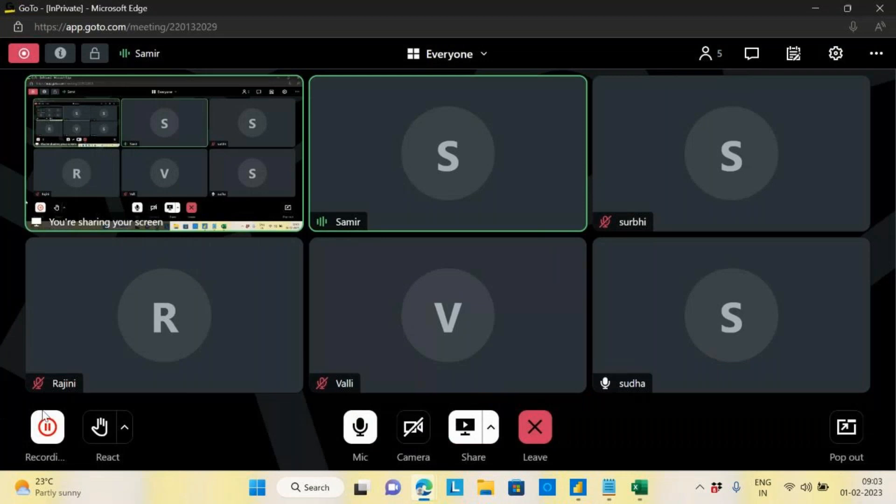